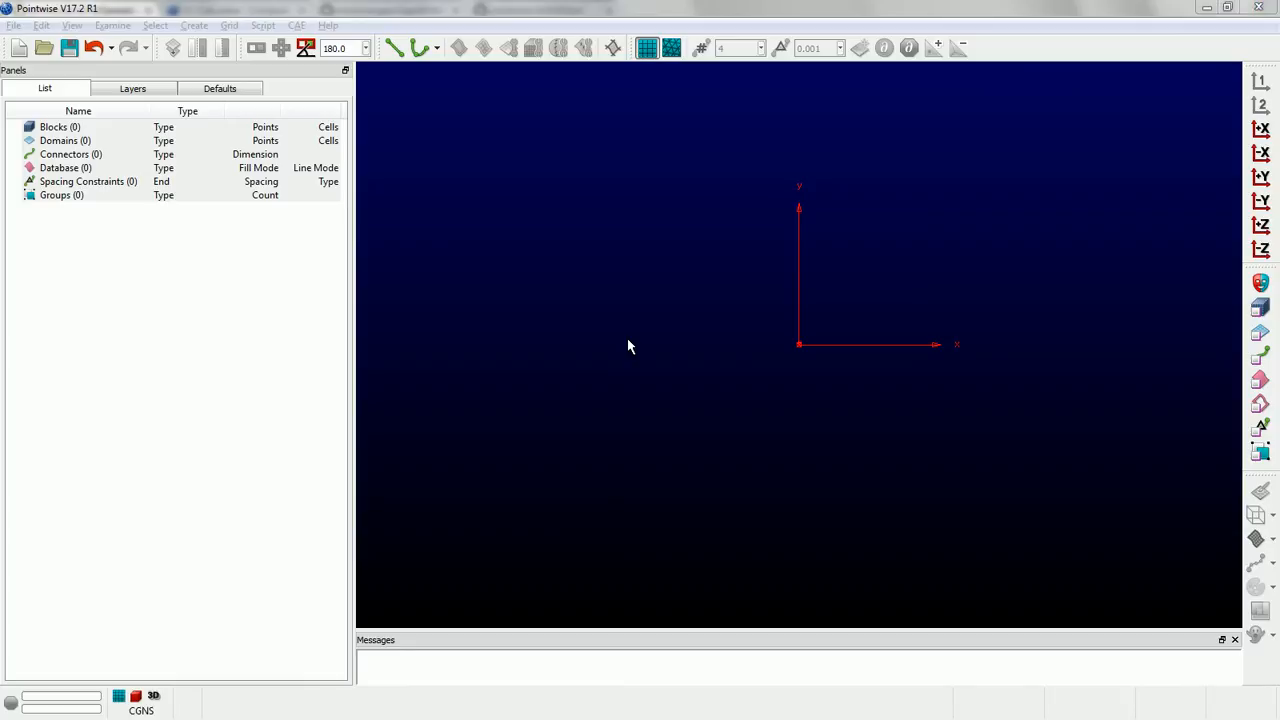
Review the AirfoilGenerator script page and its README on GitHub in the browser, and return to Pointwise.
key(alt+Tab)
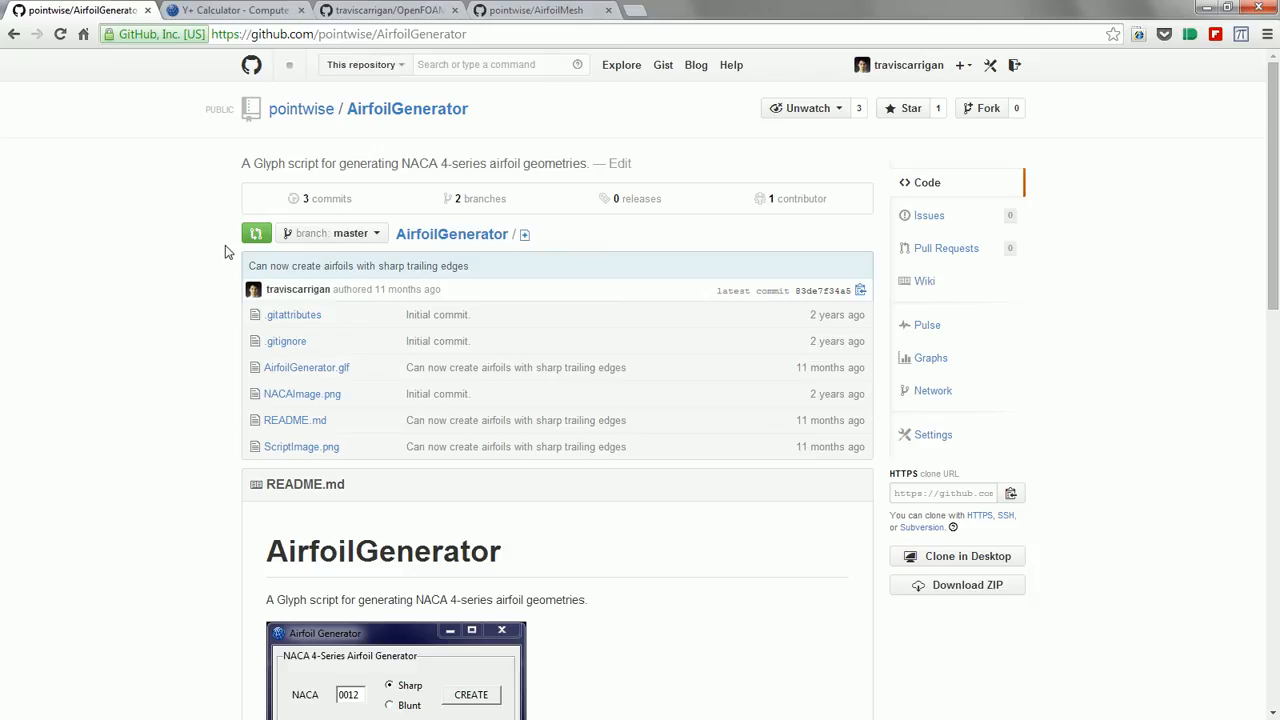
scroll(223, 249, down, 3)
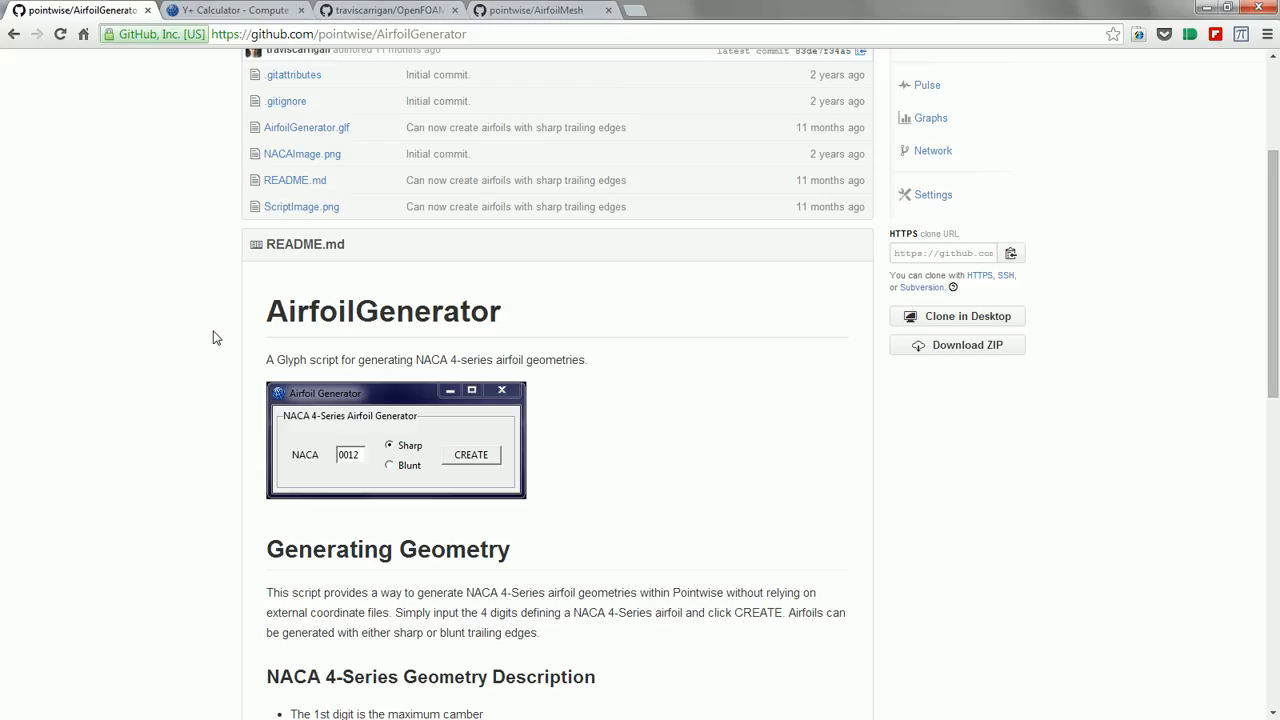
key(alt+Tab)
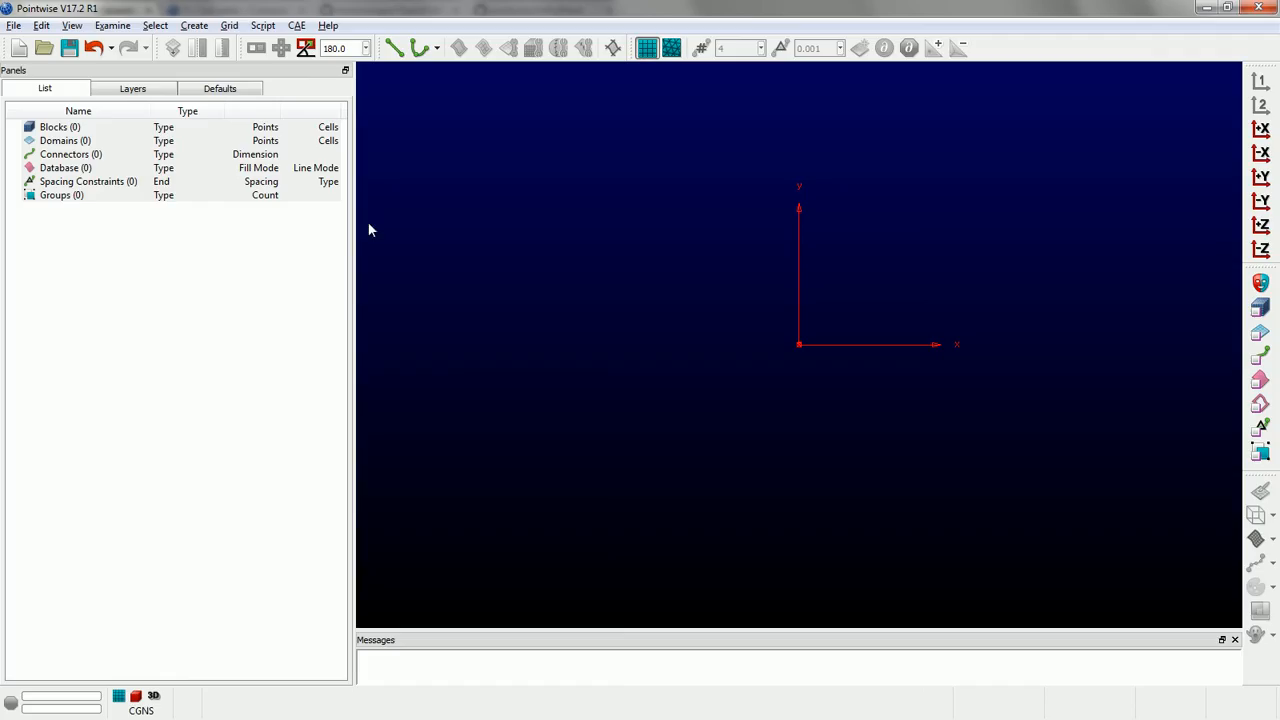
Run the airfoilGen.glf script to create a NACA 2412 airfoil with a blunt trailing edge.
click(262, 25)
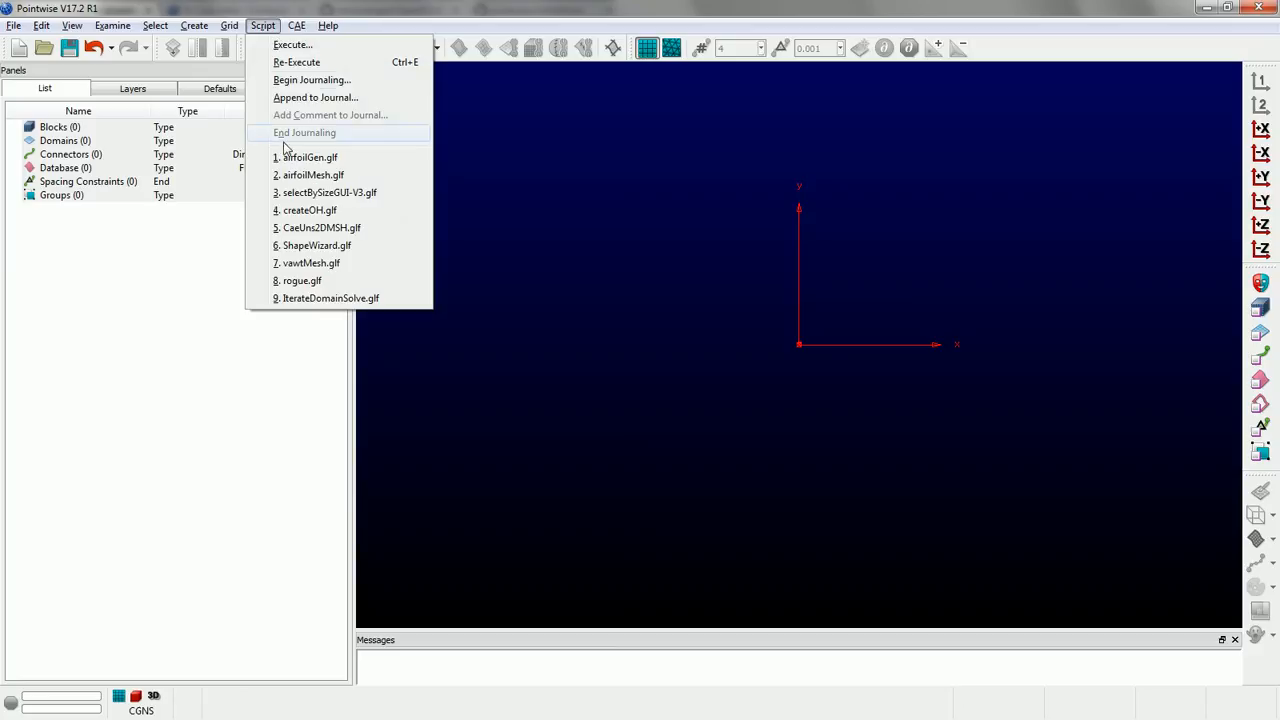
click(305, 158)
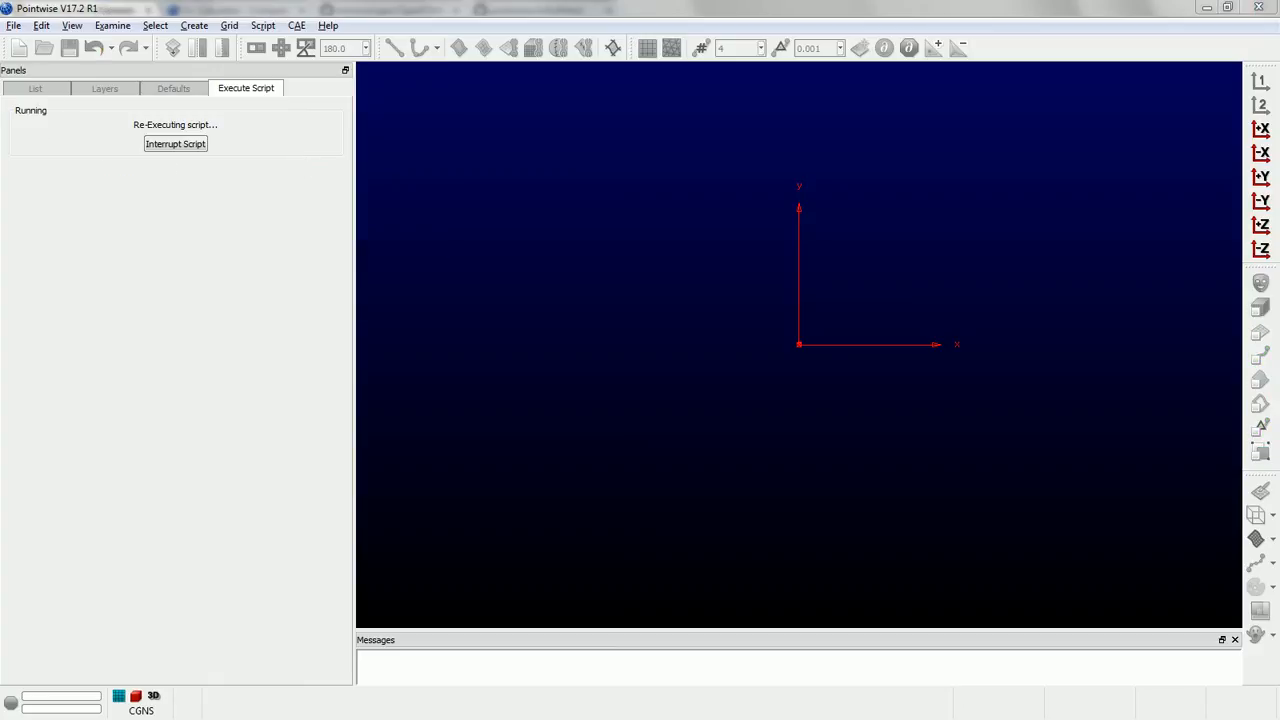
drag(662, 118, 661, 295)
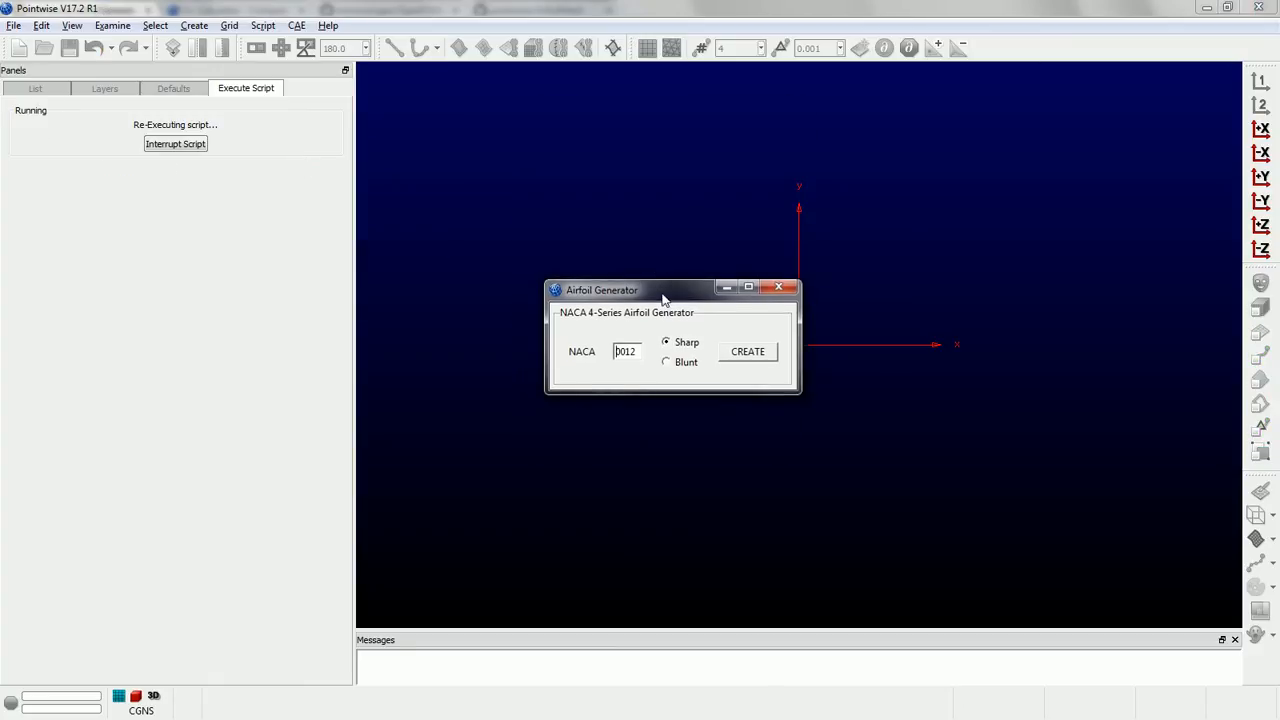
drag(638, 355, 602, 351)
text(2412)
click(666, 362)
click(748, 354)
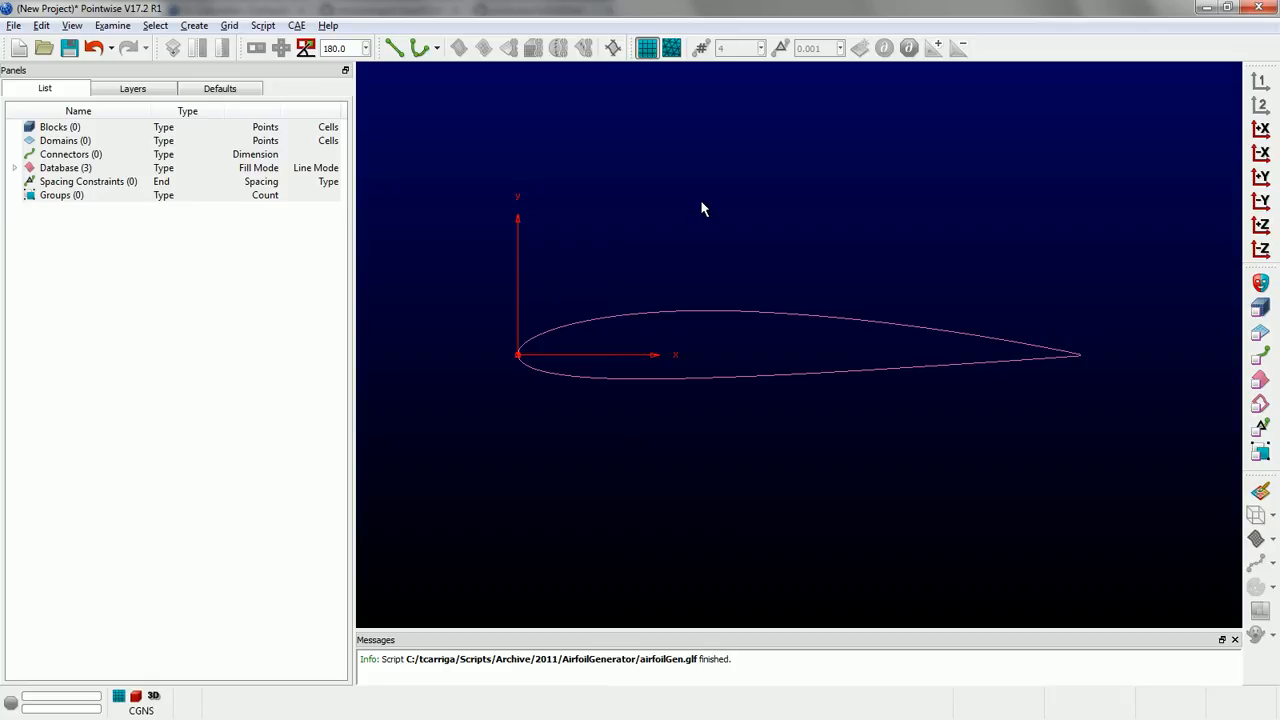
Switch to the browser and review the Y+ calculator's freestream velocity, reference length and desired y+ inputs.
key(alt+Tab)
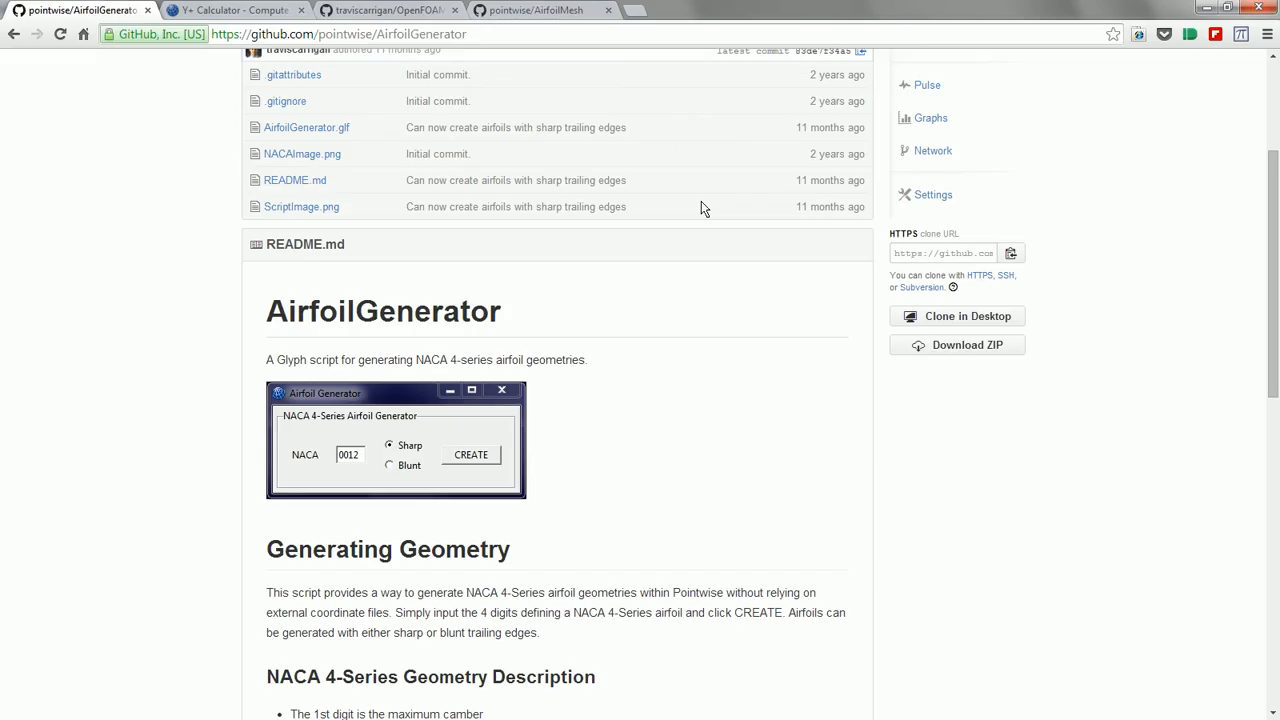
click(208, 20)
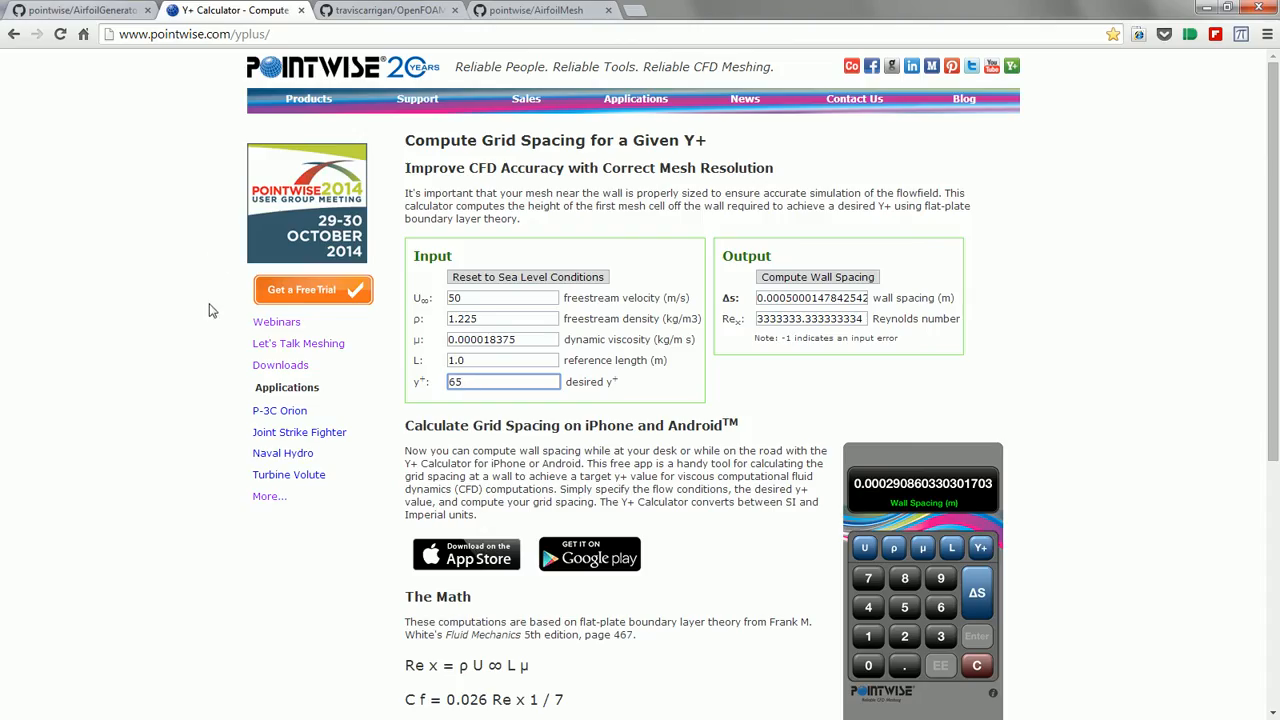
click(505, 298)
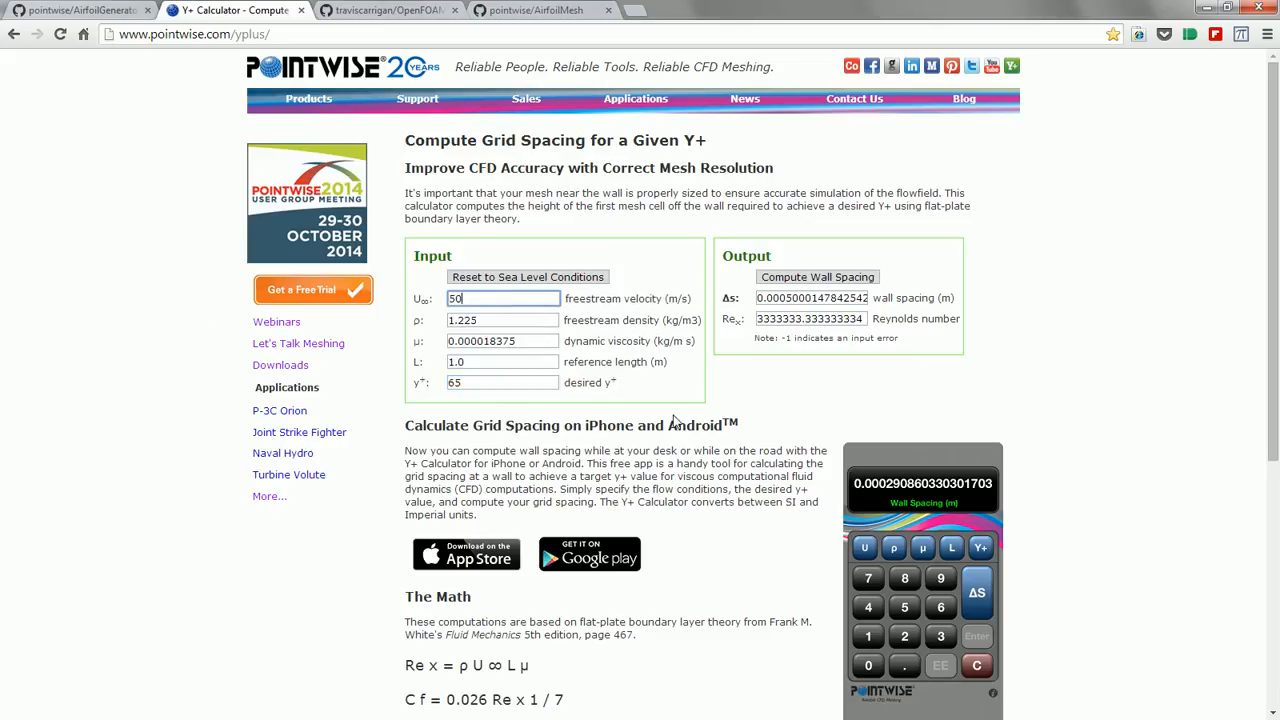
click(533, 361)
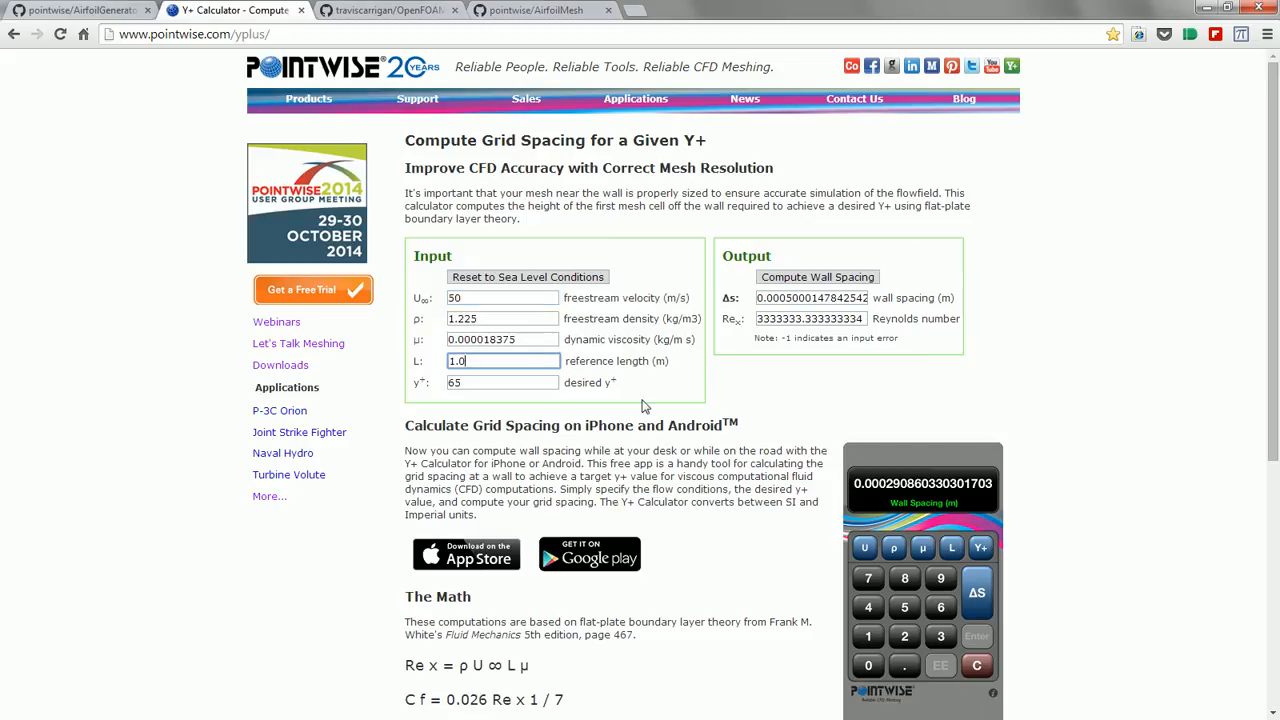
click(520, 381)
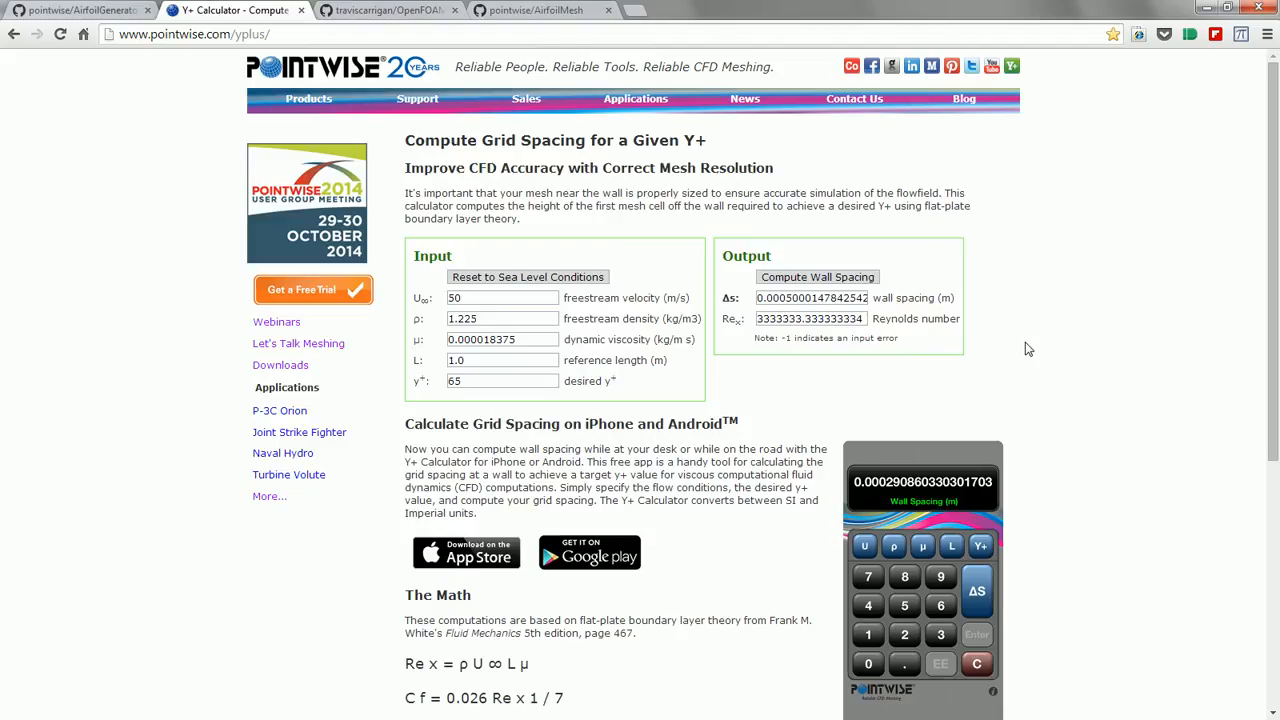
Switch back to Pointwise and create connectors on all database curves of the airfoil.
key(alt+Tab)
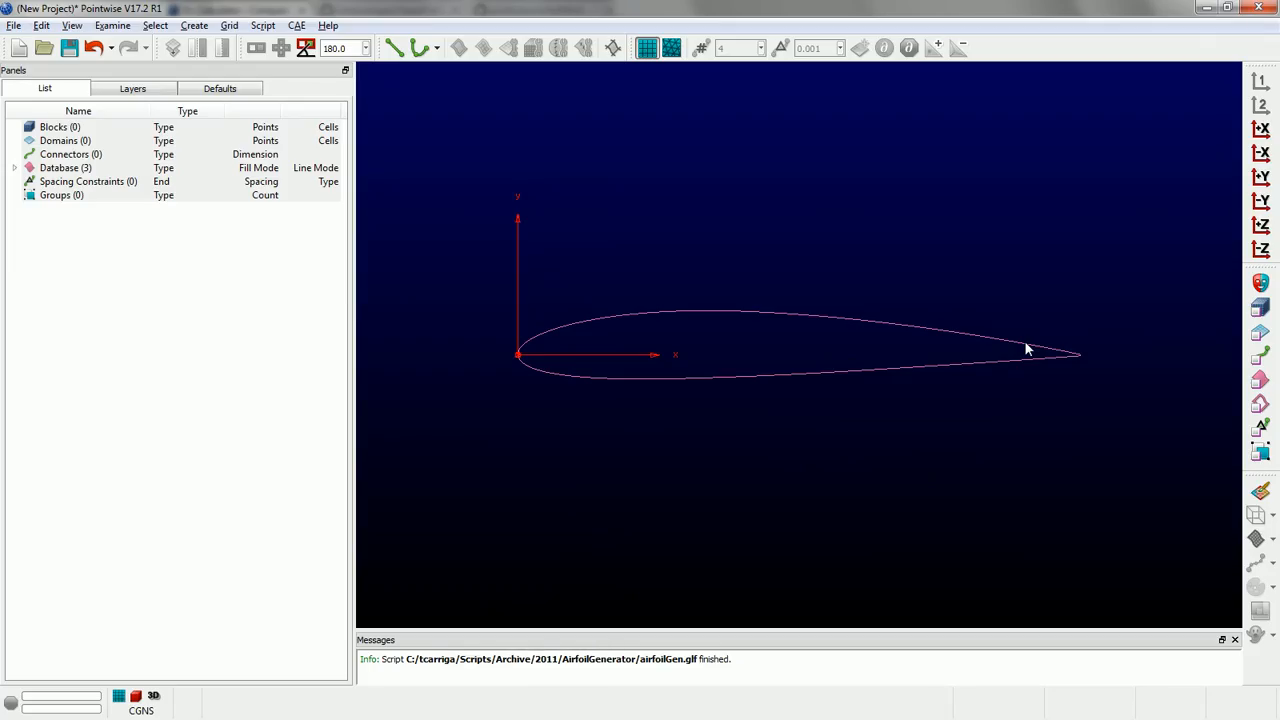
drag(424, 235, 1137, 475)
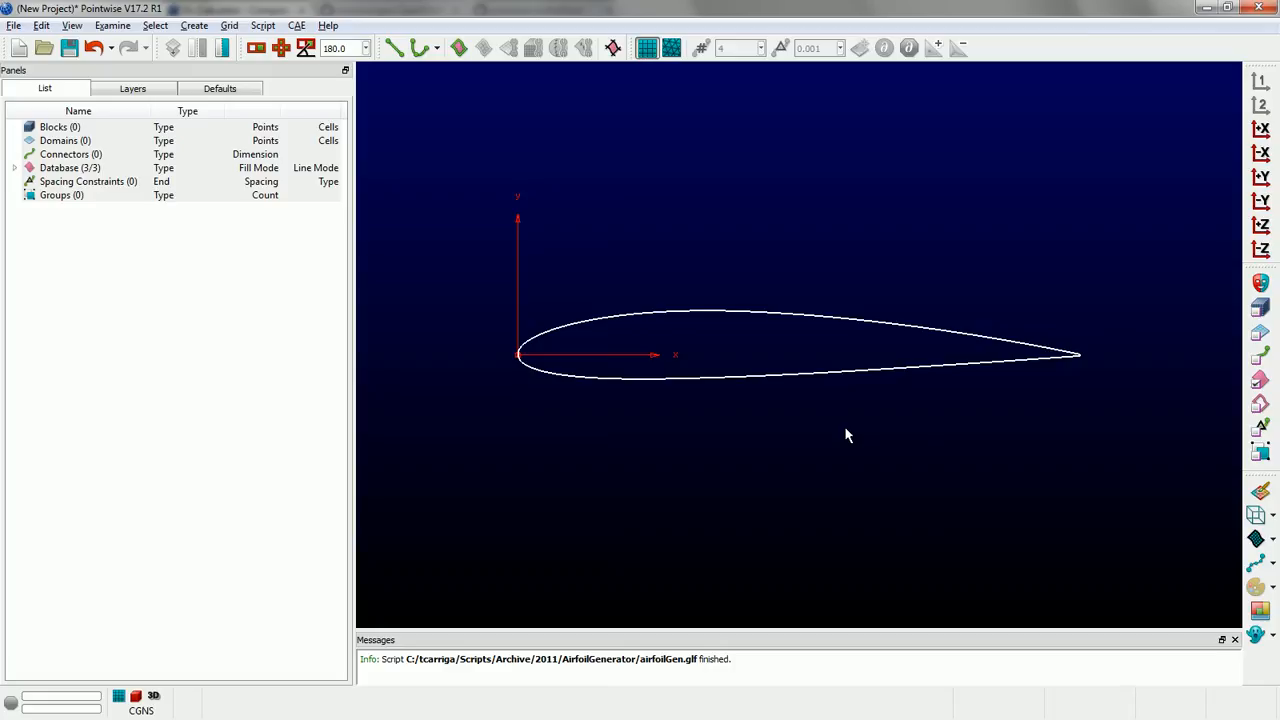
click(459, 50)
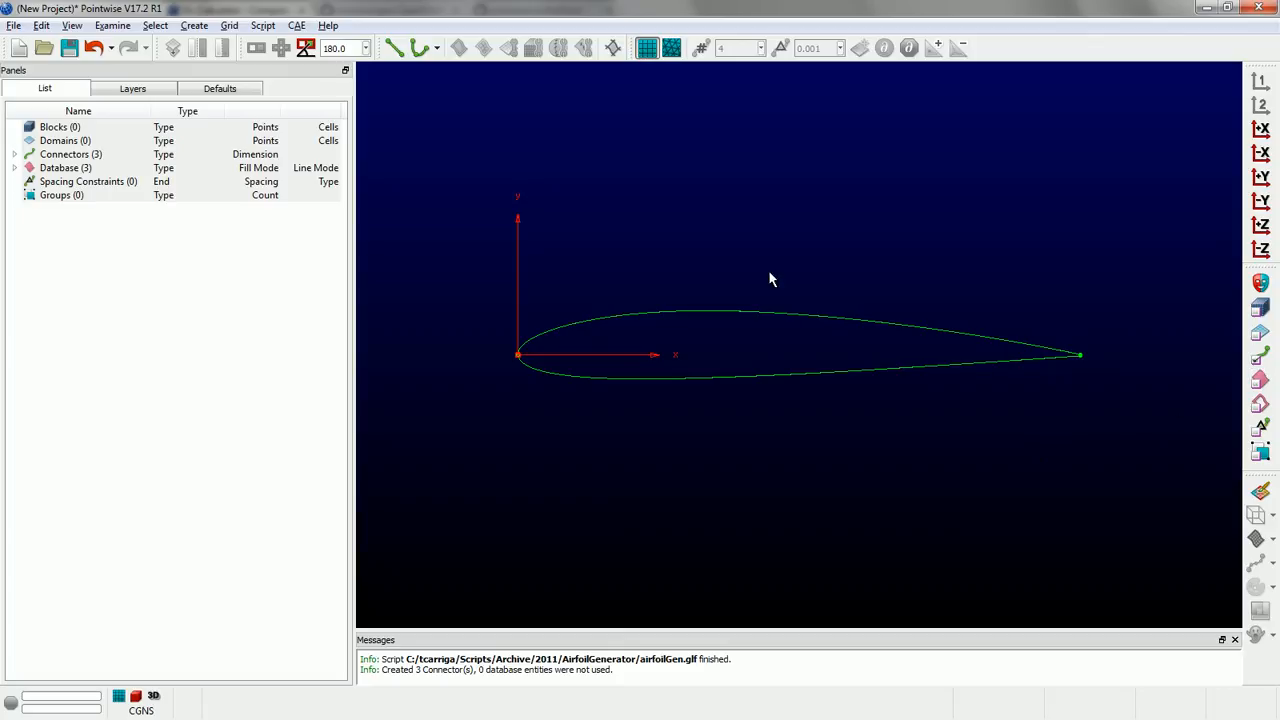
Dimension the airfoil's upper and lower surface connectors with 50 points each.
drag(766, 265, 781, 495)
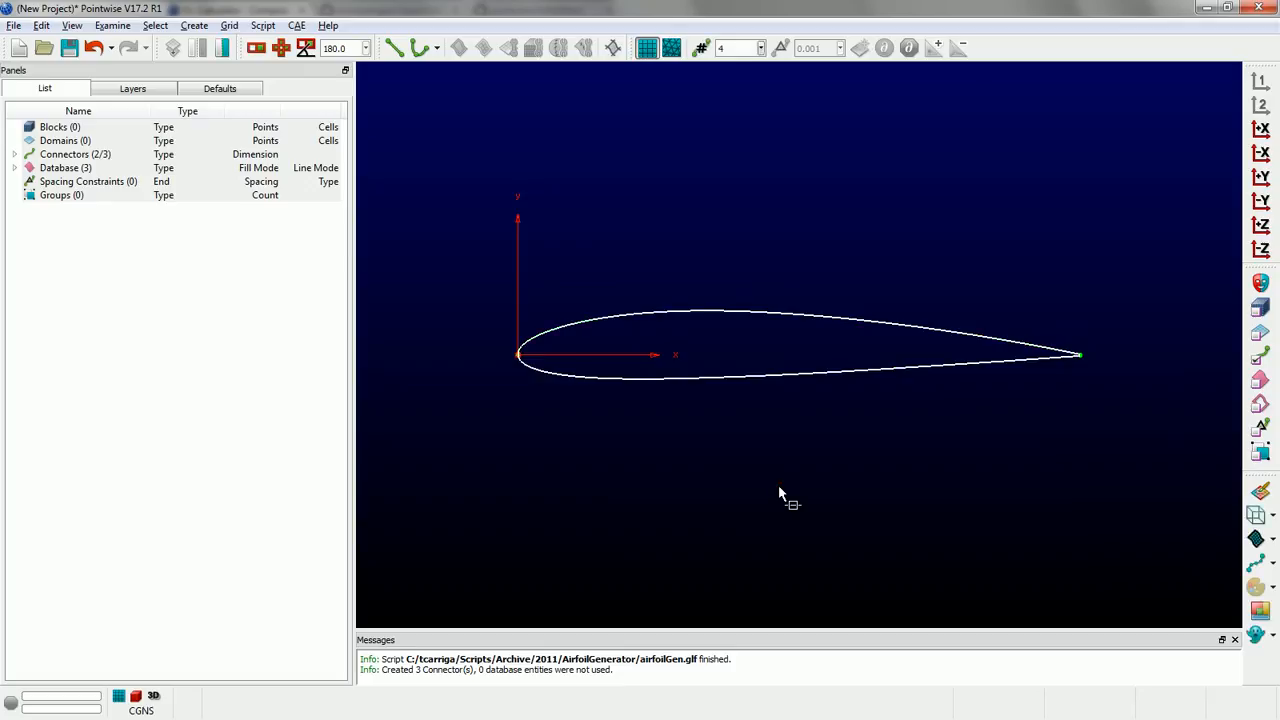
double_click(740, 48)
text(50)
key(Return)
Dimension the short connector closing the blunt trailing edge with 4 points.
scroll(1100, 362, up, 5)
scroll(980, 360, up, 5)
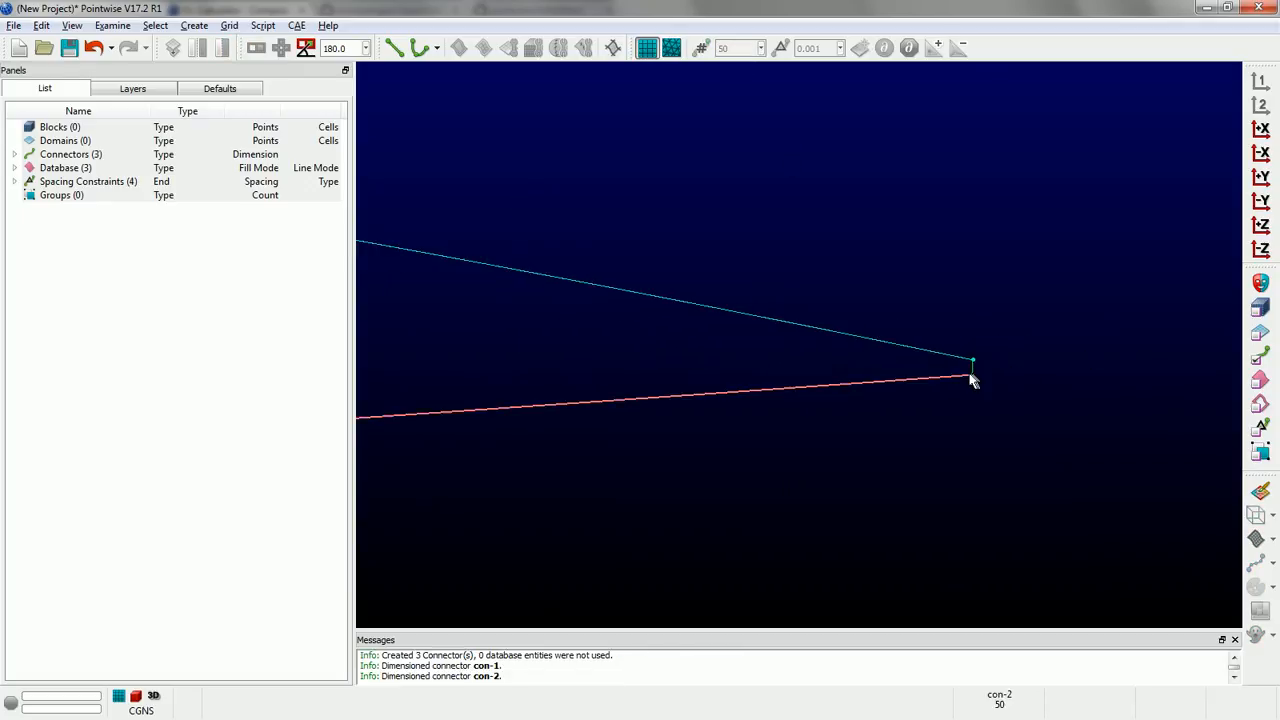
click(977, 345)
double_click(737, 48)
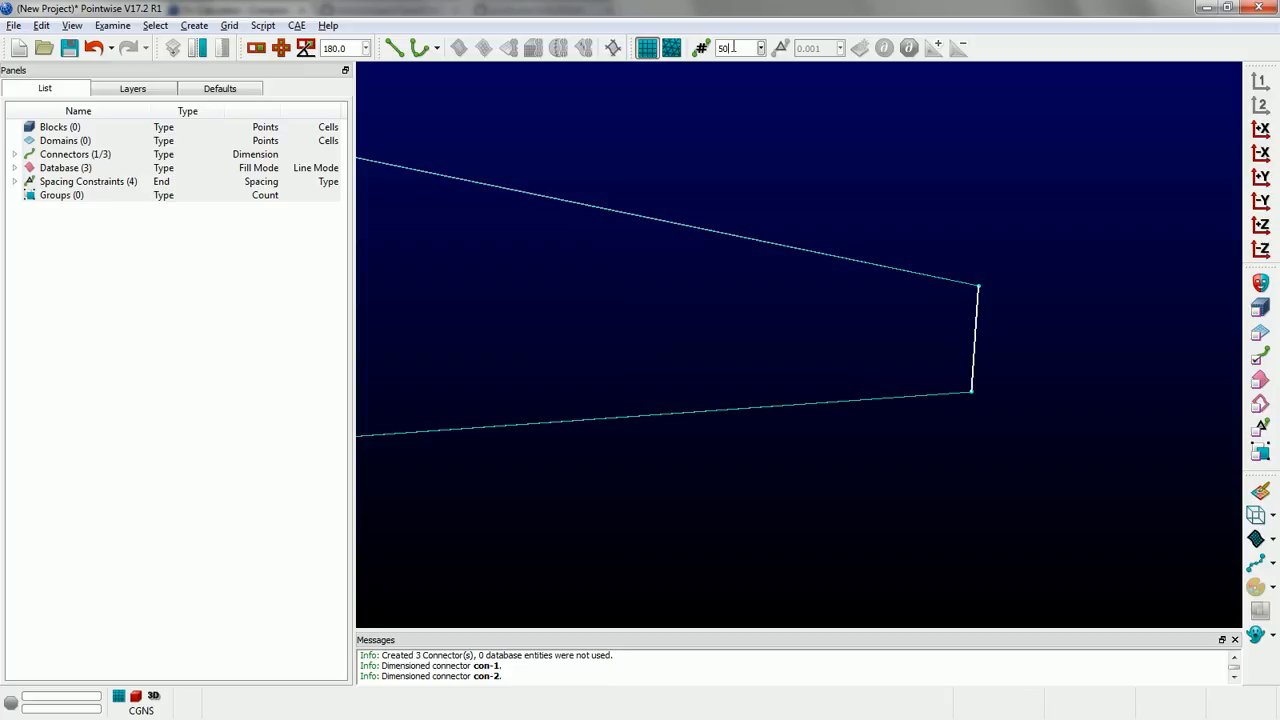
text(4)
key(Return)
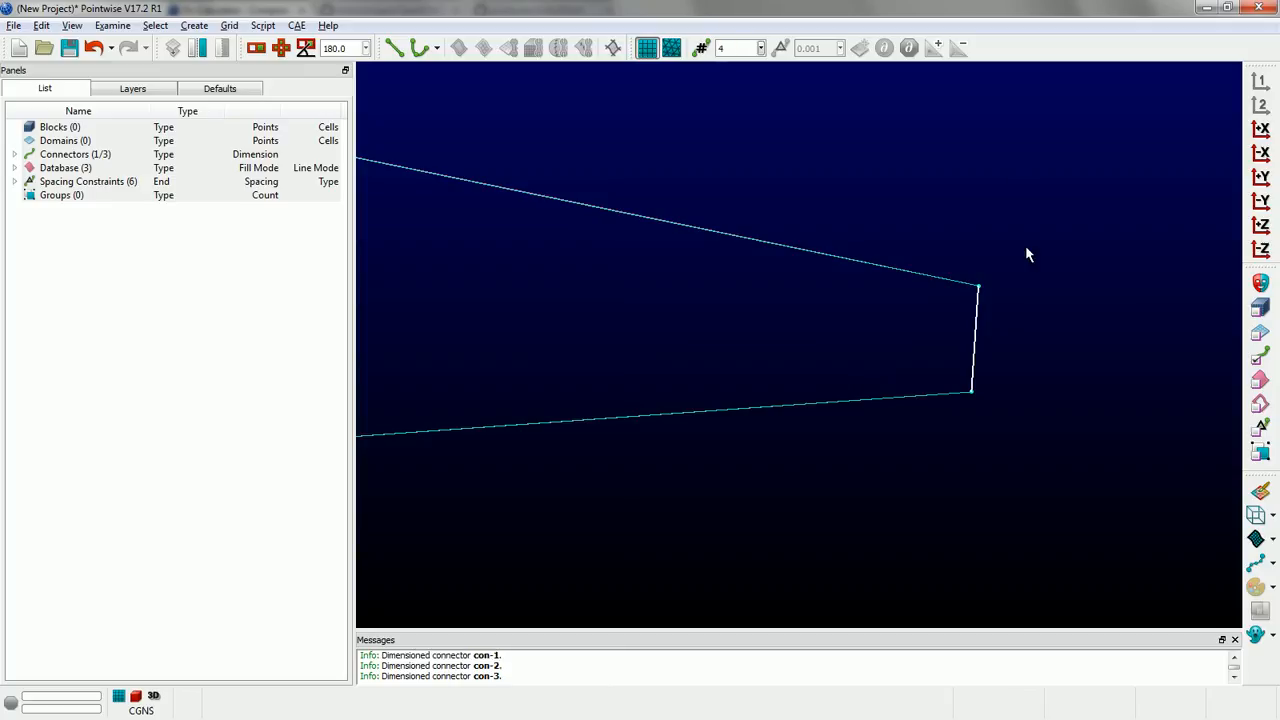
Turn on the display of grid points for all three airfoil connectors.
drag(826, 188, 1158, 455)
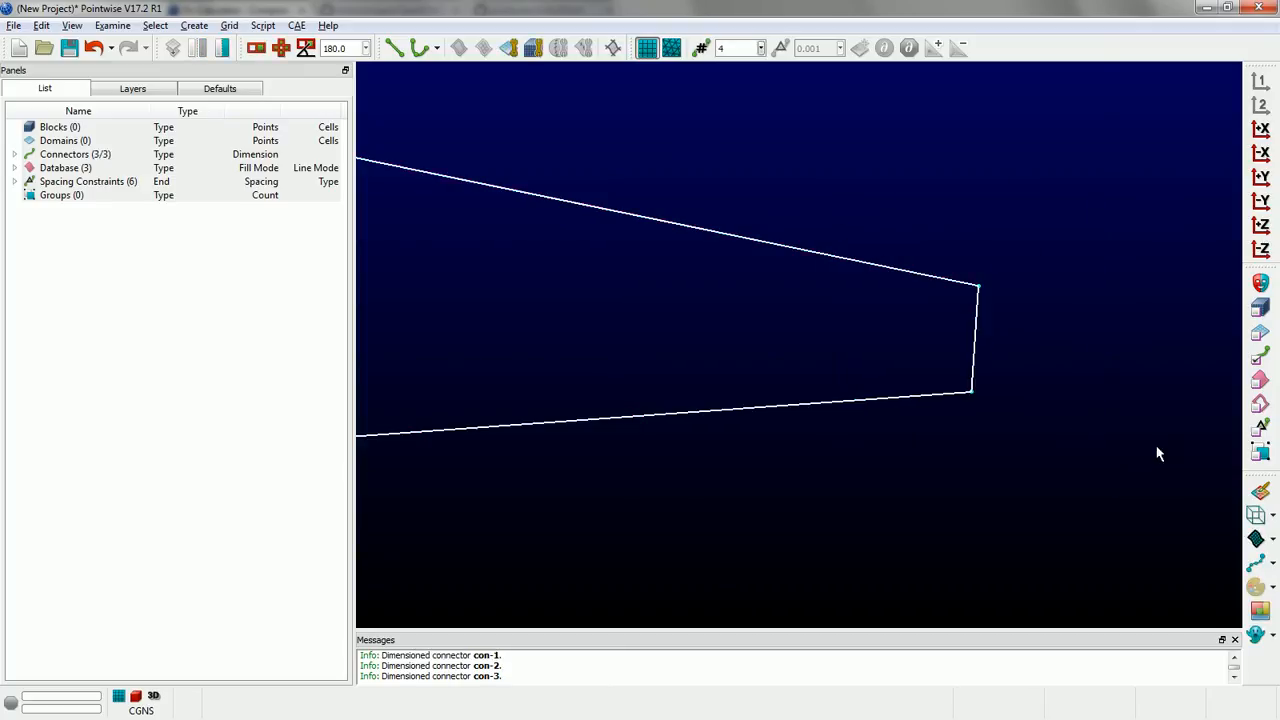
click(1256, 564)
click(1151, 437)
Examine the point distribution along the airfoil, especially how well it resolves the leading edge curvature.
scroll(1142, 394, down, 5)
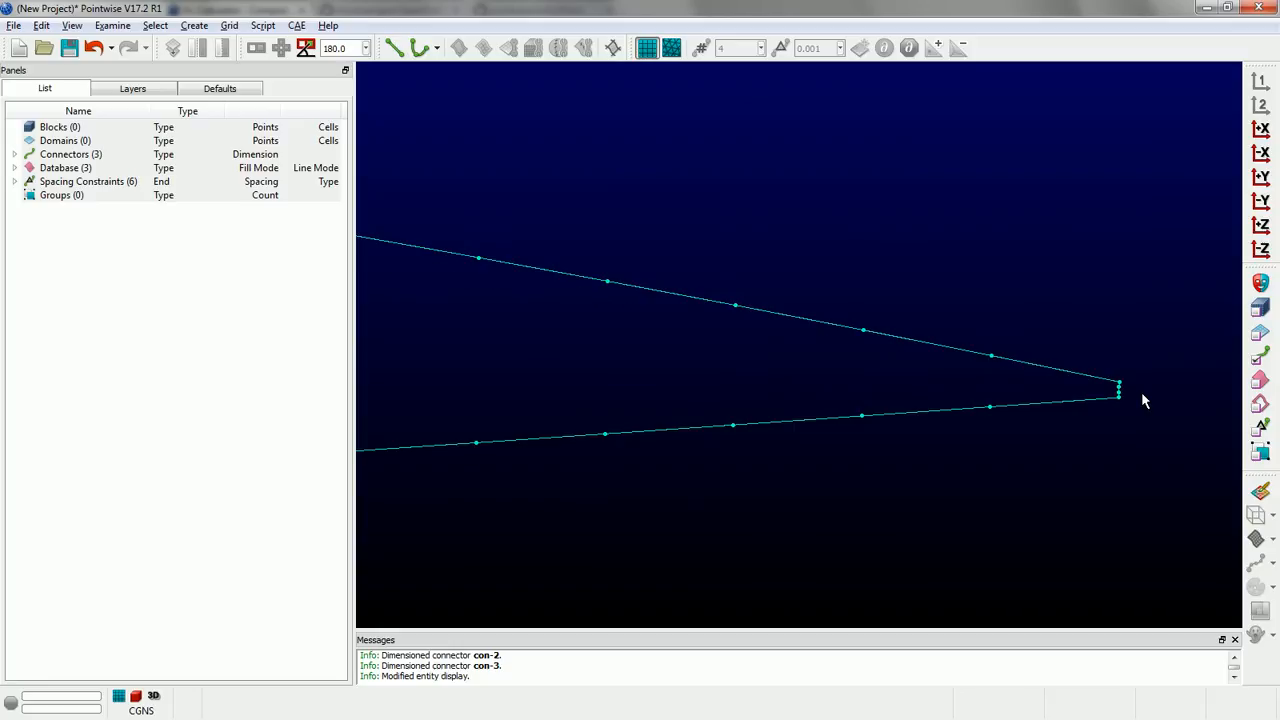
scroll(1140, 390, down, 5)
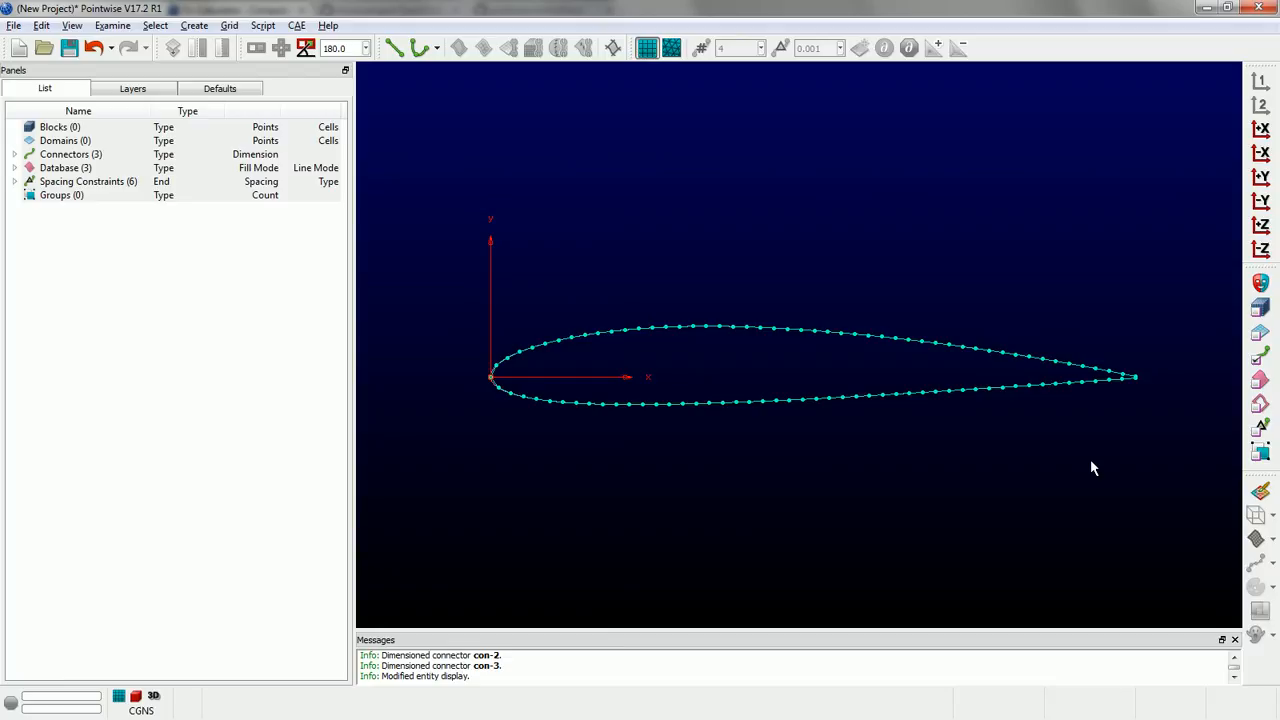
scroll(548, 378, up, 5)
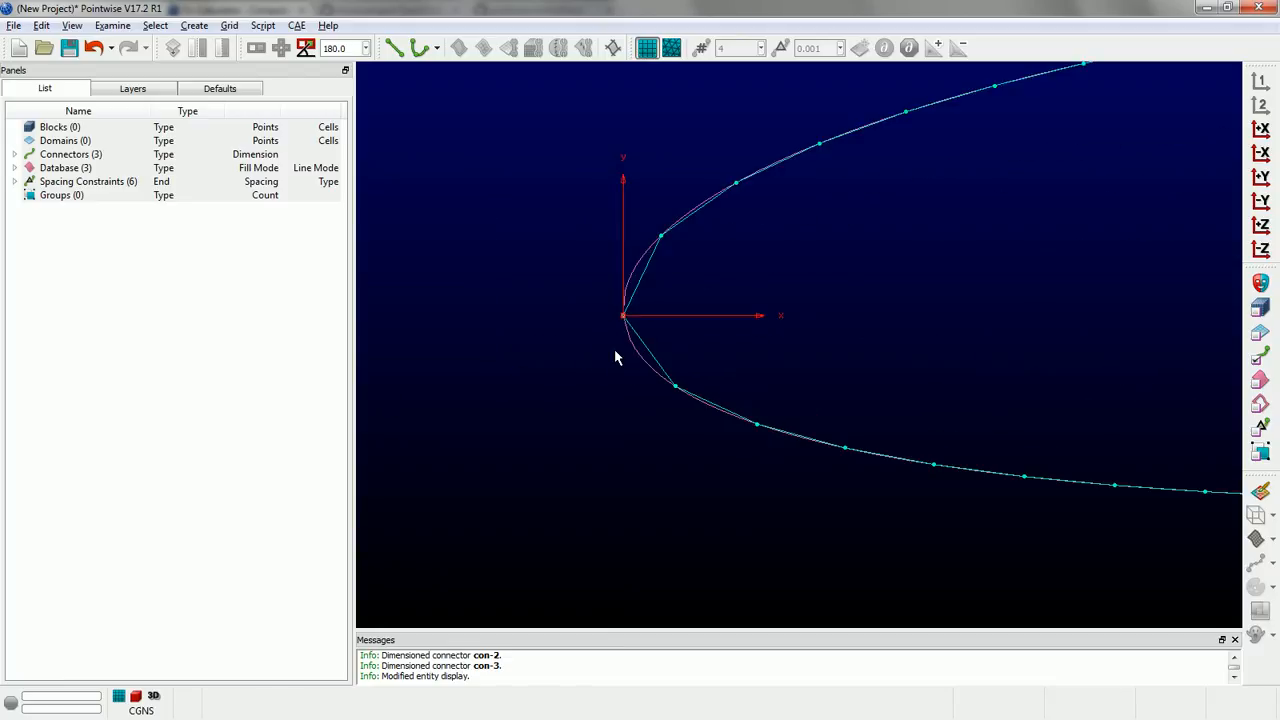
scroll(548, 421, down, 1)
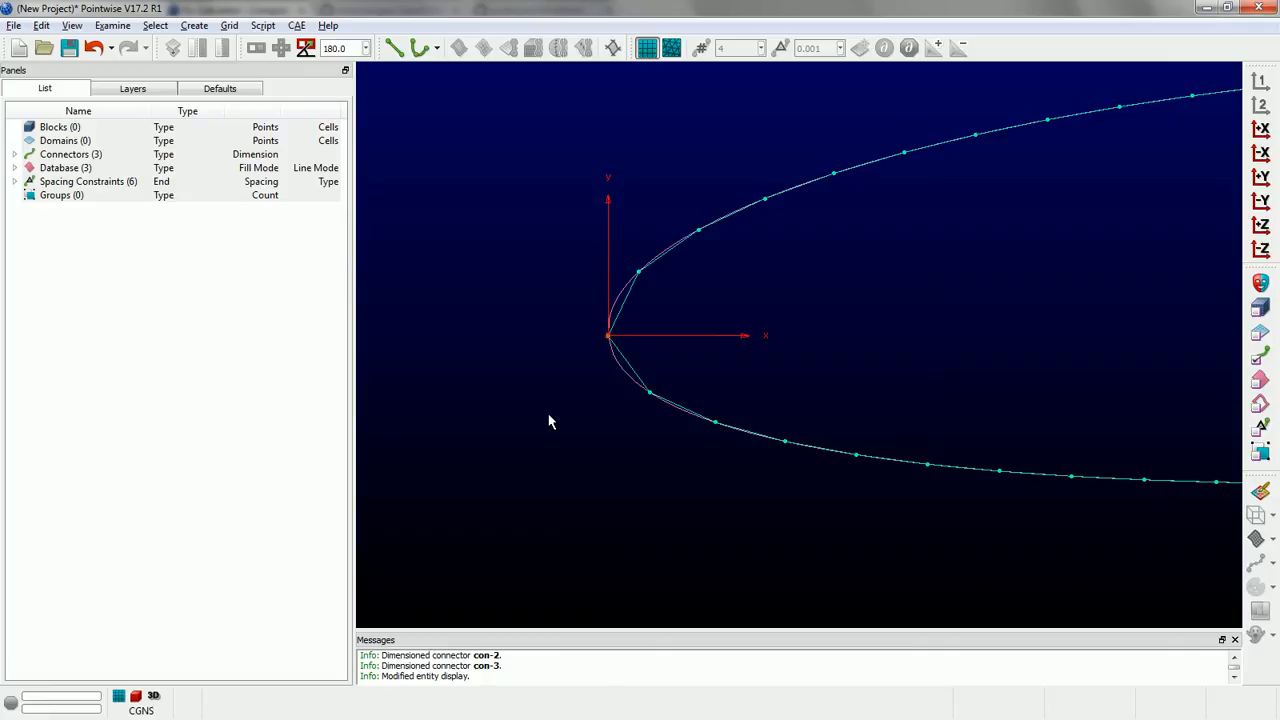
scroll(548, 421, down, 4)
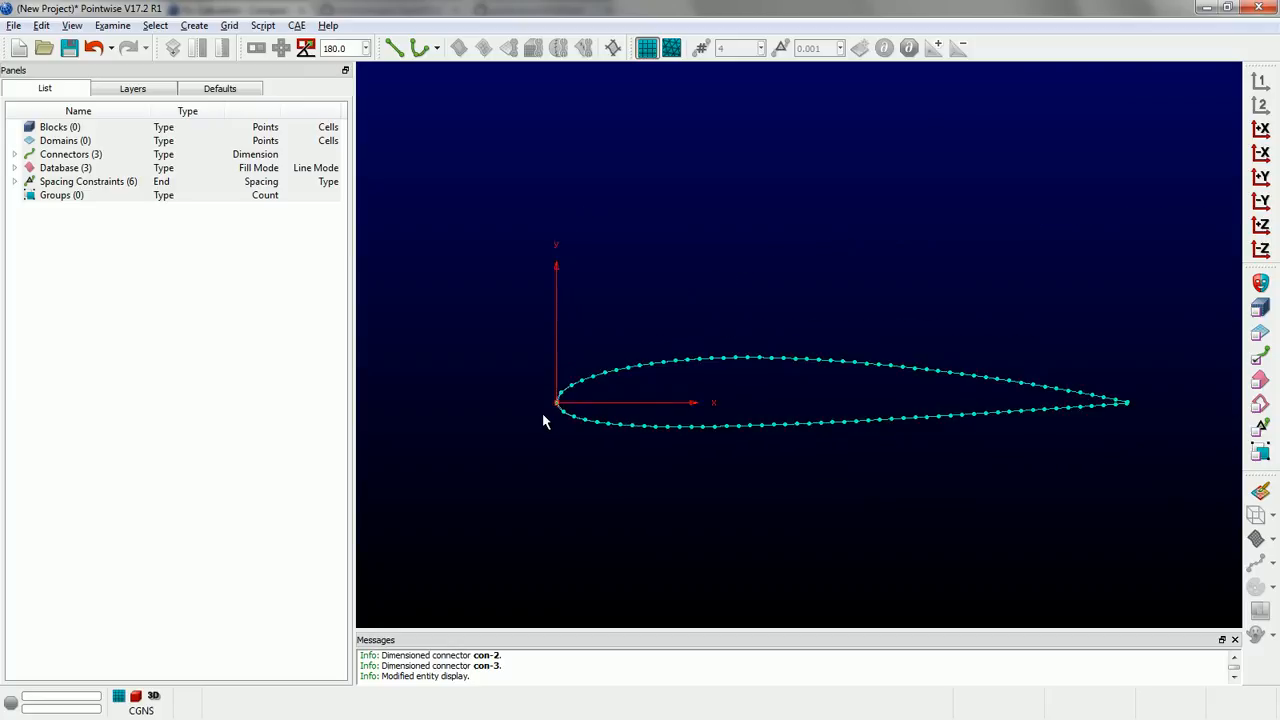
scroll(570, 510, up, 1)
scroll(476, 405, down, 1)
scroll(741, 478, up, 1)
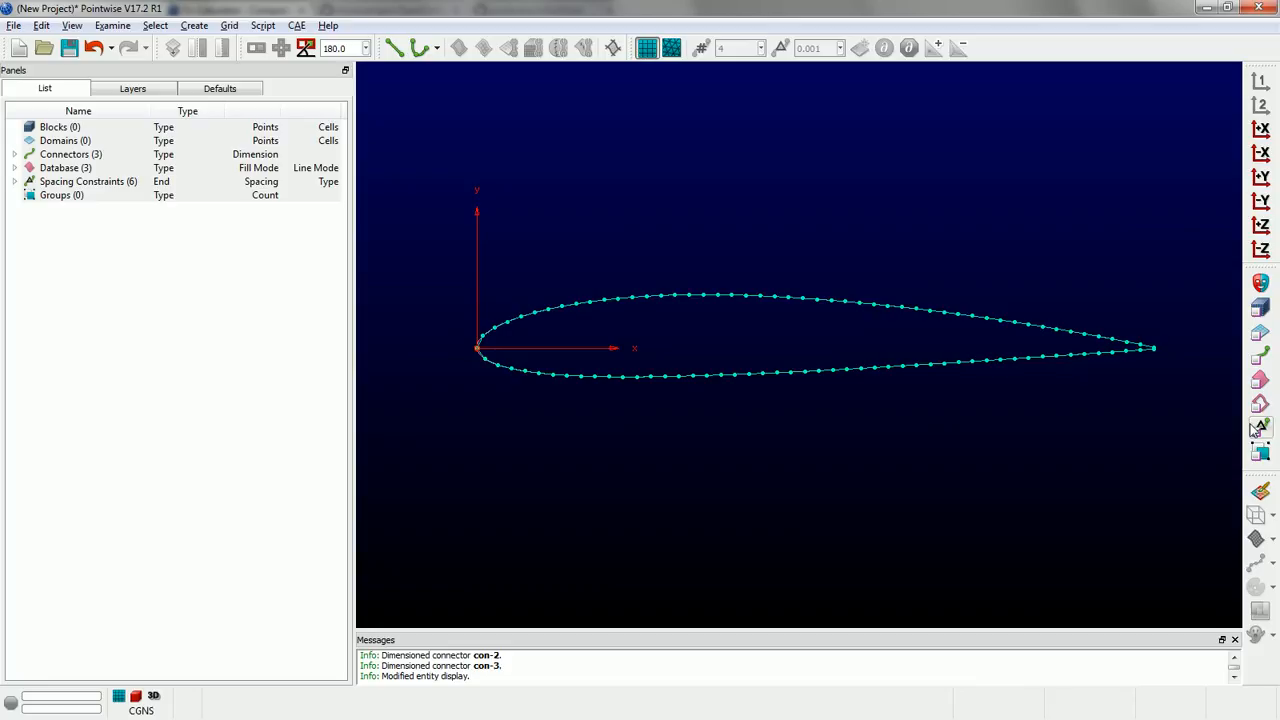
Set the leading edge spacing constraints of the upper and lower connectors to 0.001.
drag(458, 292, 561, 423)
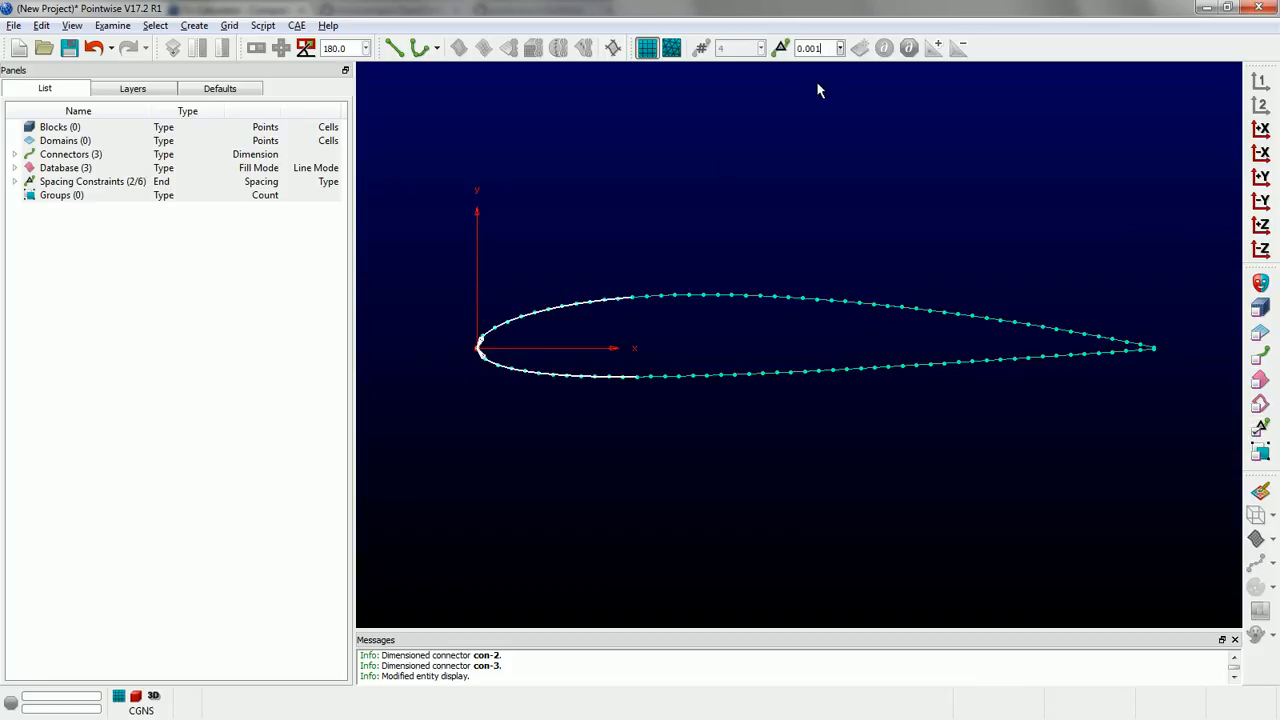
key(Return)
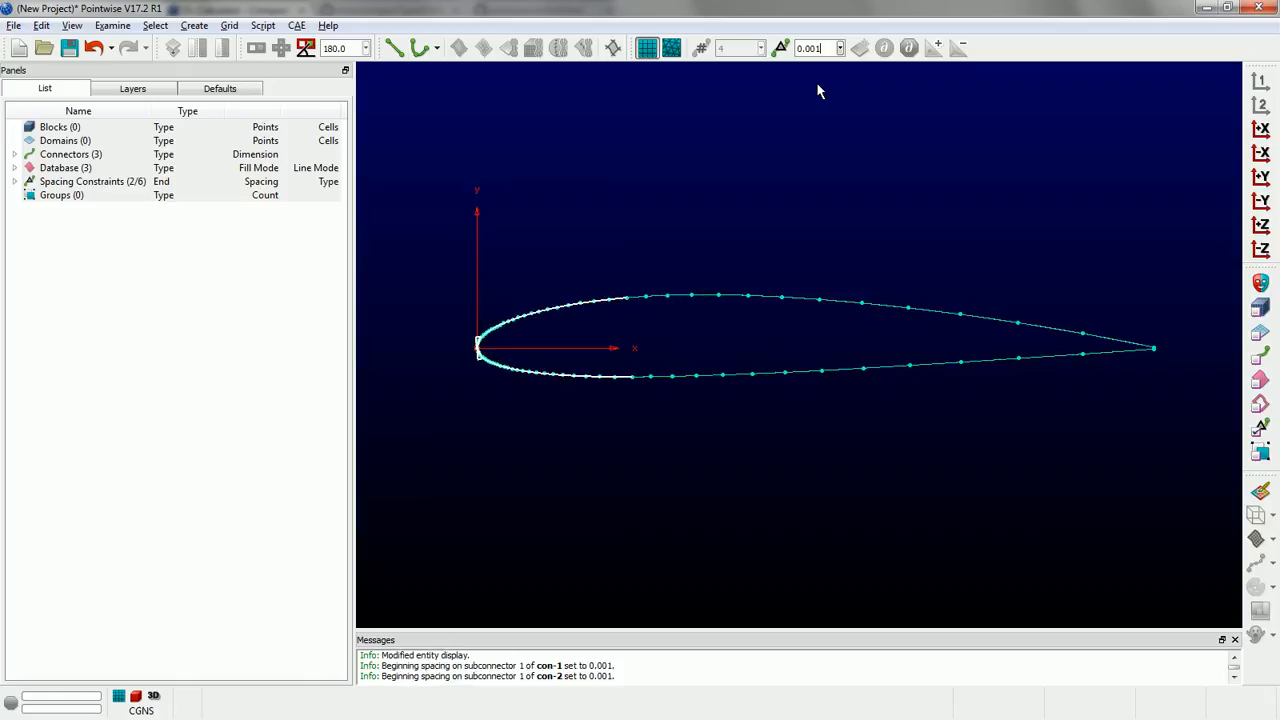
click(815, 154)
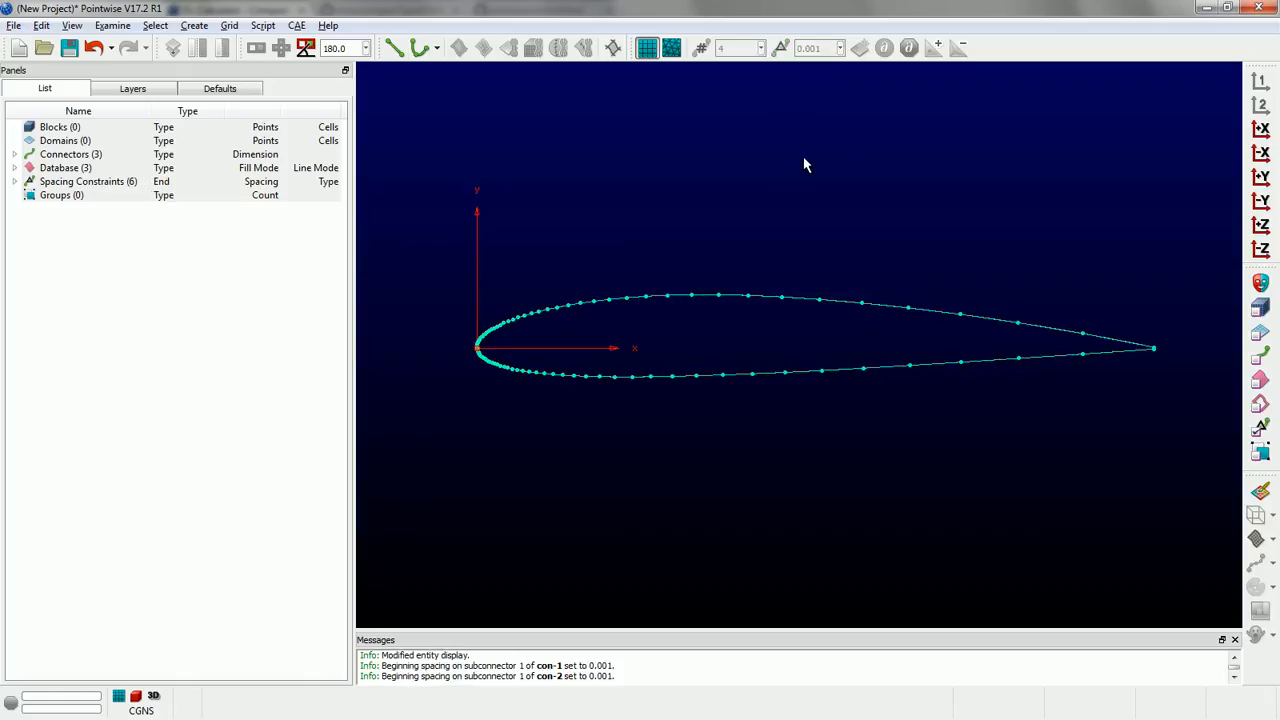
Set the trailing edge spacing constraints of the upper and lower connectors to 0.001.
drag(1087, 267, 1099, 387)
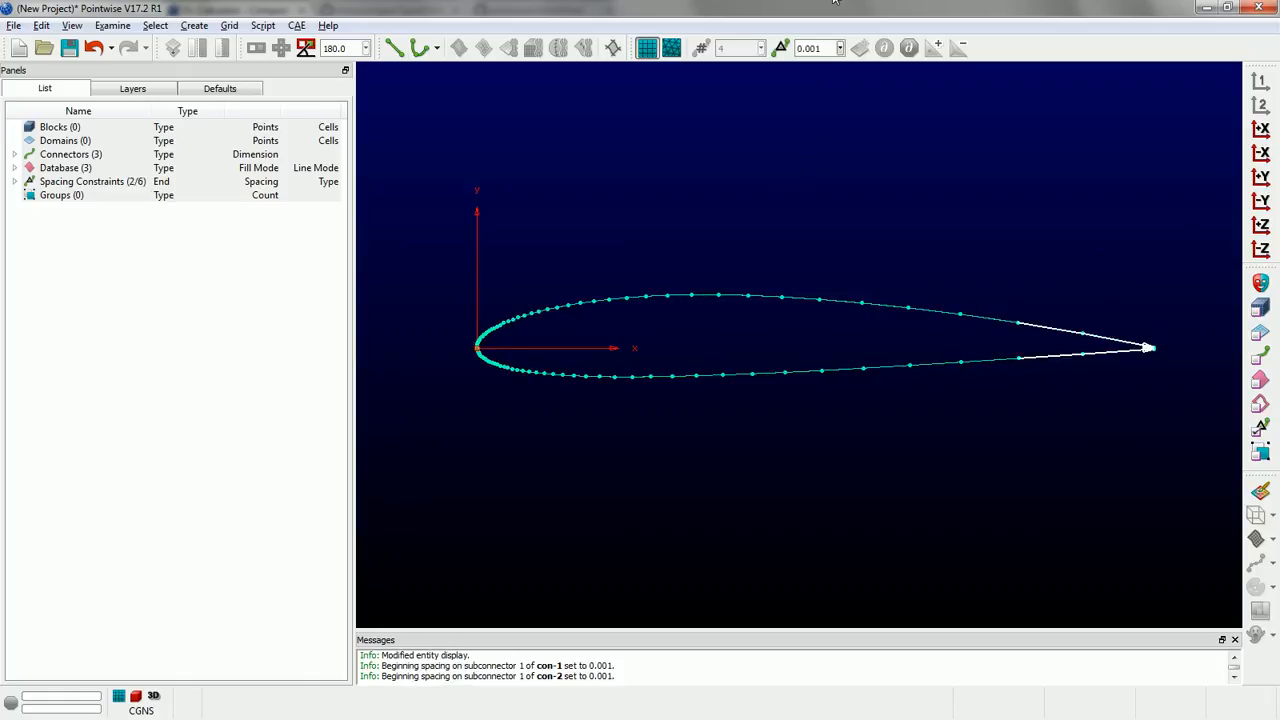
key(Return)
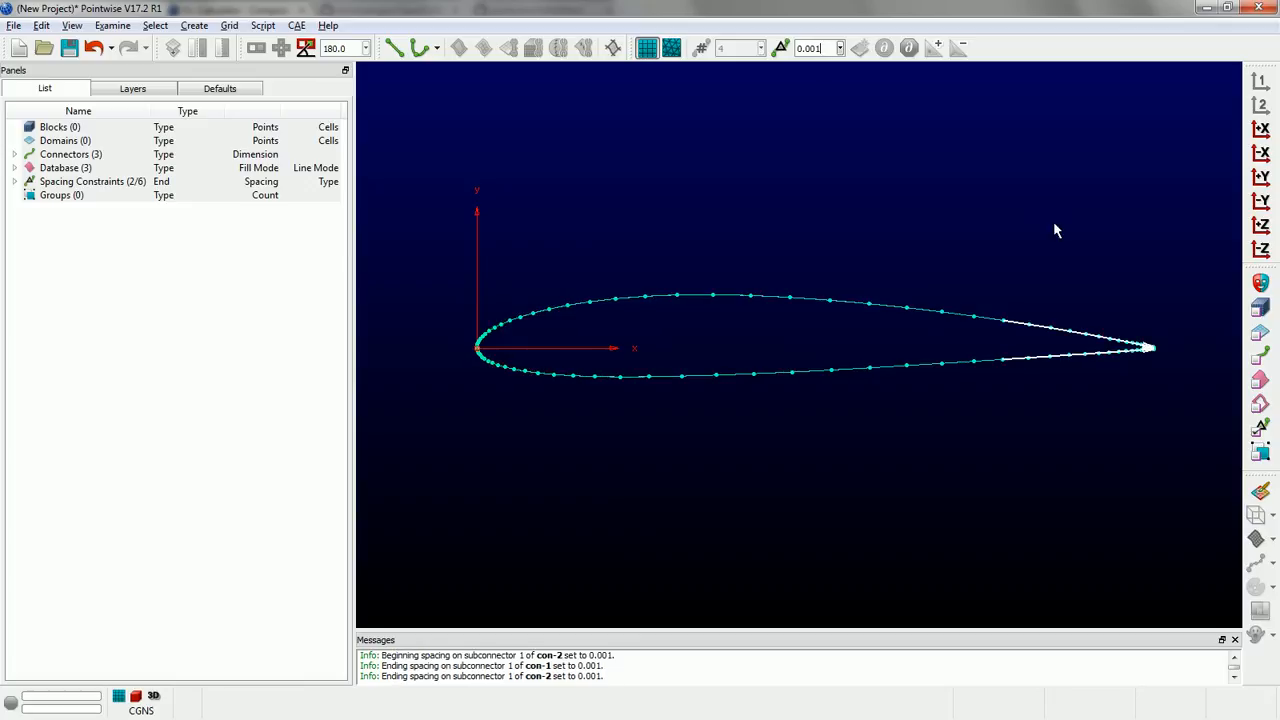
click(1195, 350)
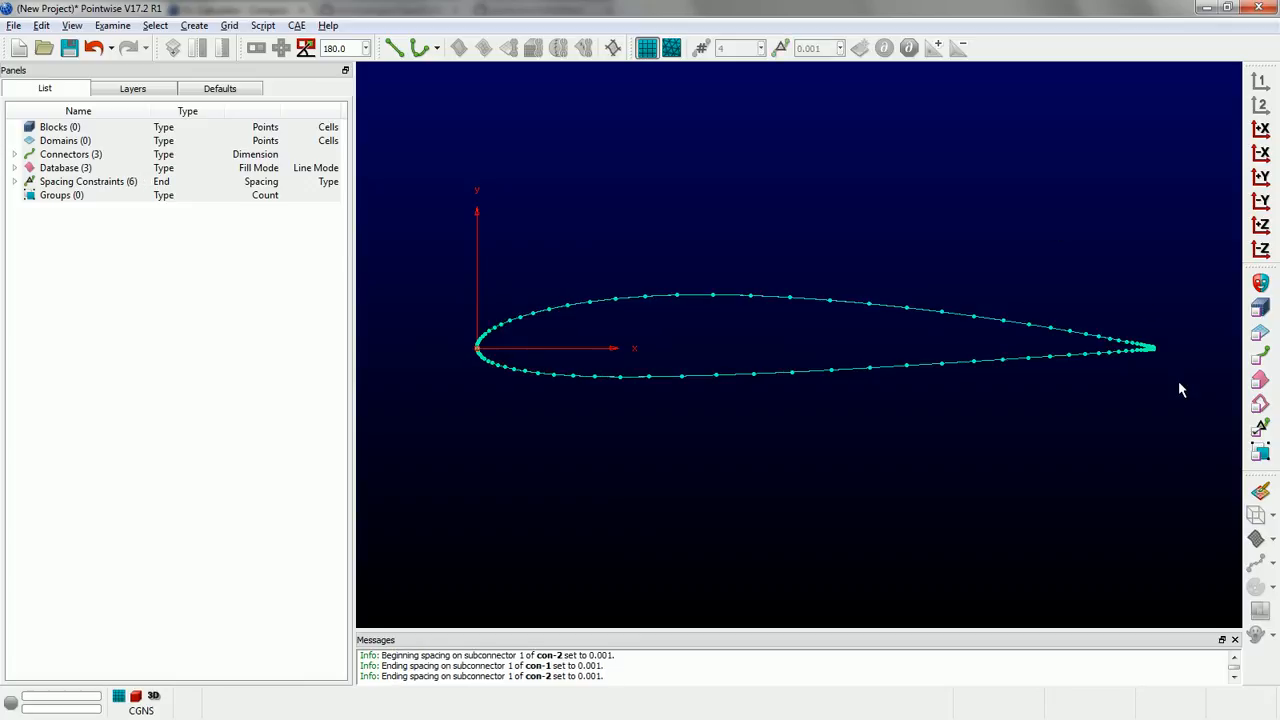
Examine the point spacing around the corners of the blunt trailing edge up close.
scroll(1187, 364, up, 5)
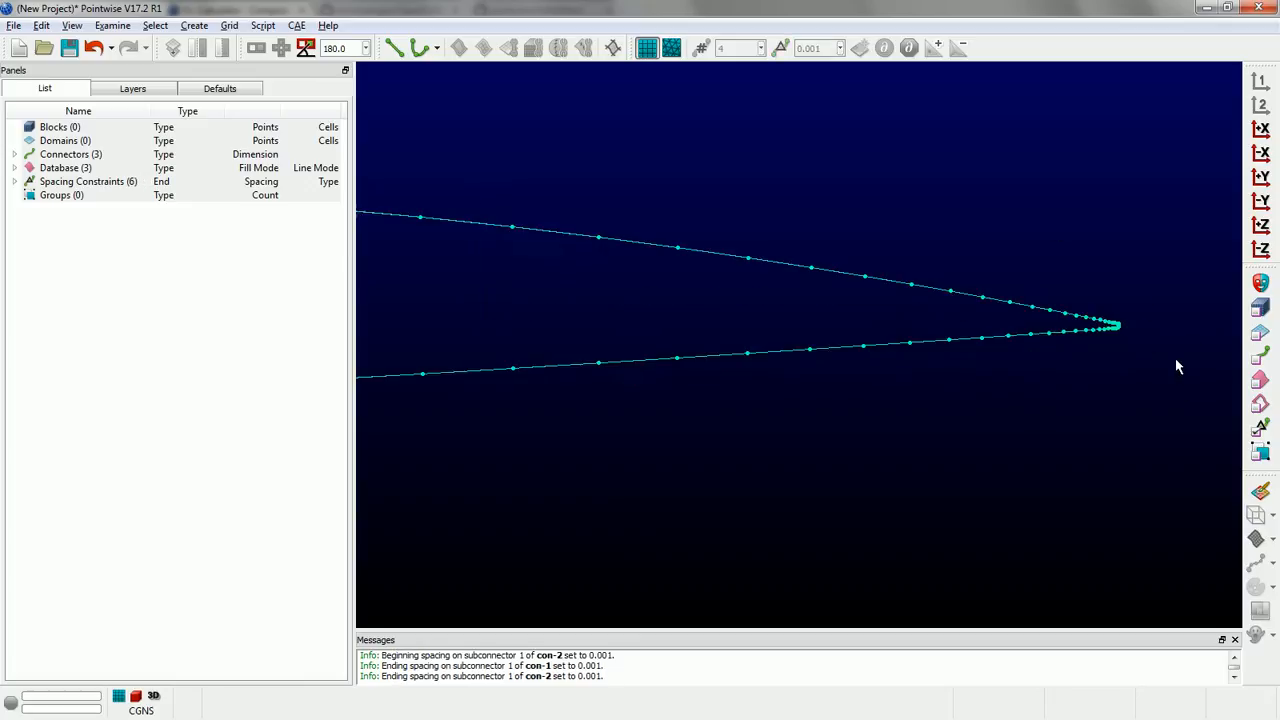
scroll(1033, 271, up, 6)
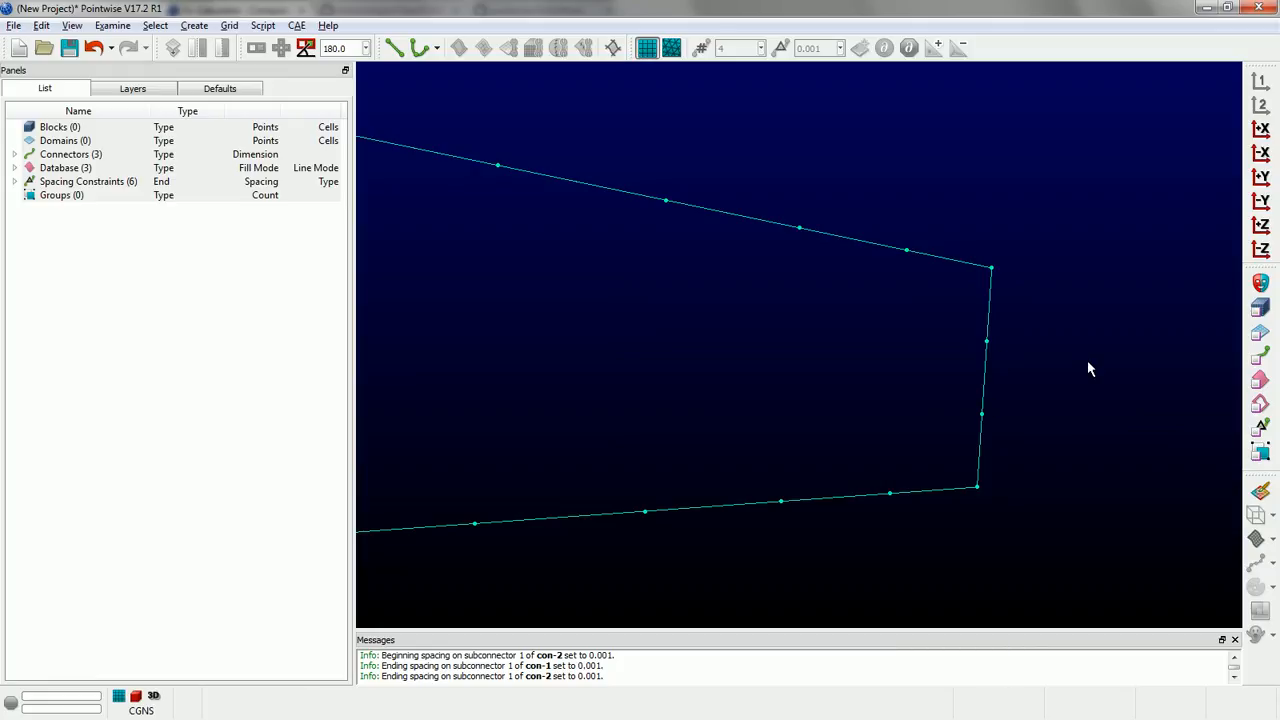
scroll(1026, 273, up, 2)
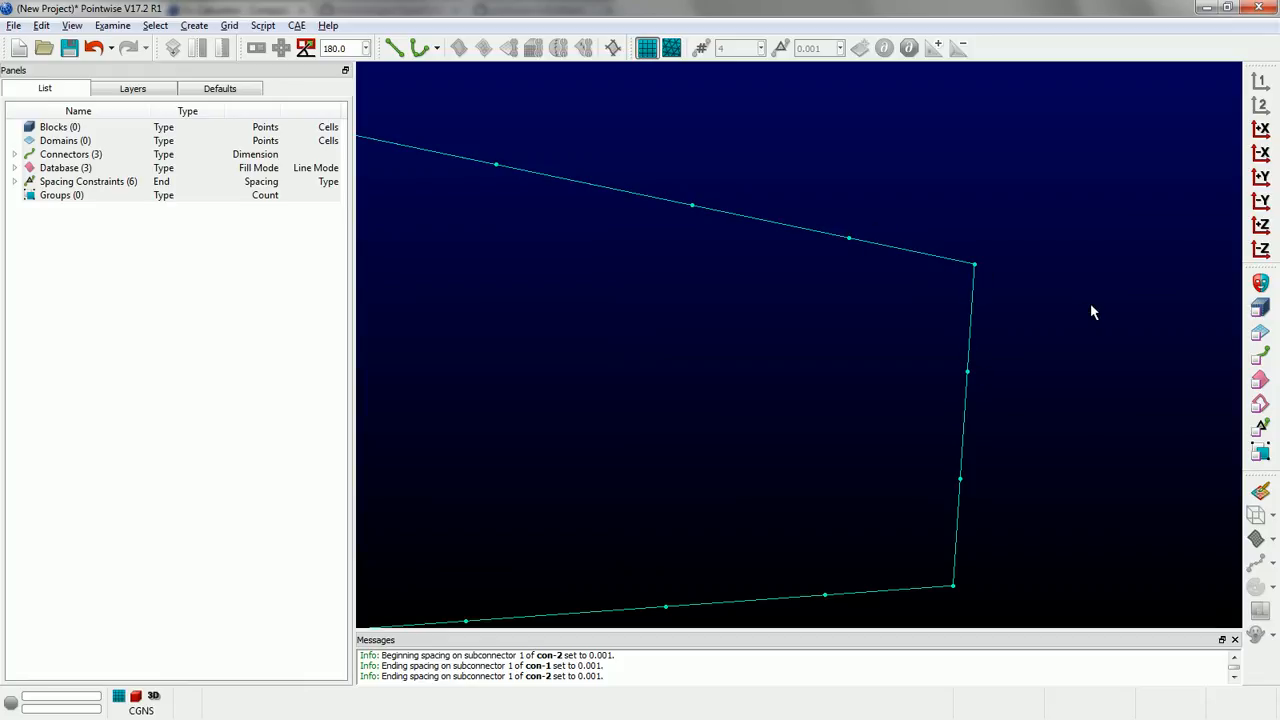
Select all three airfoil connectors and start a normal extrusion with them assembled as one edge.
scroll(823, 354, down, 1)
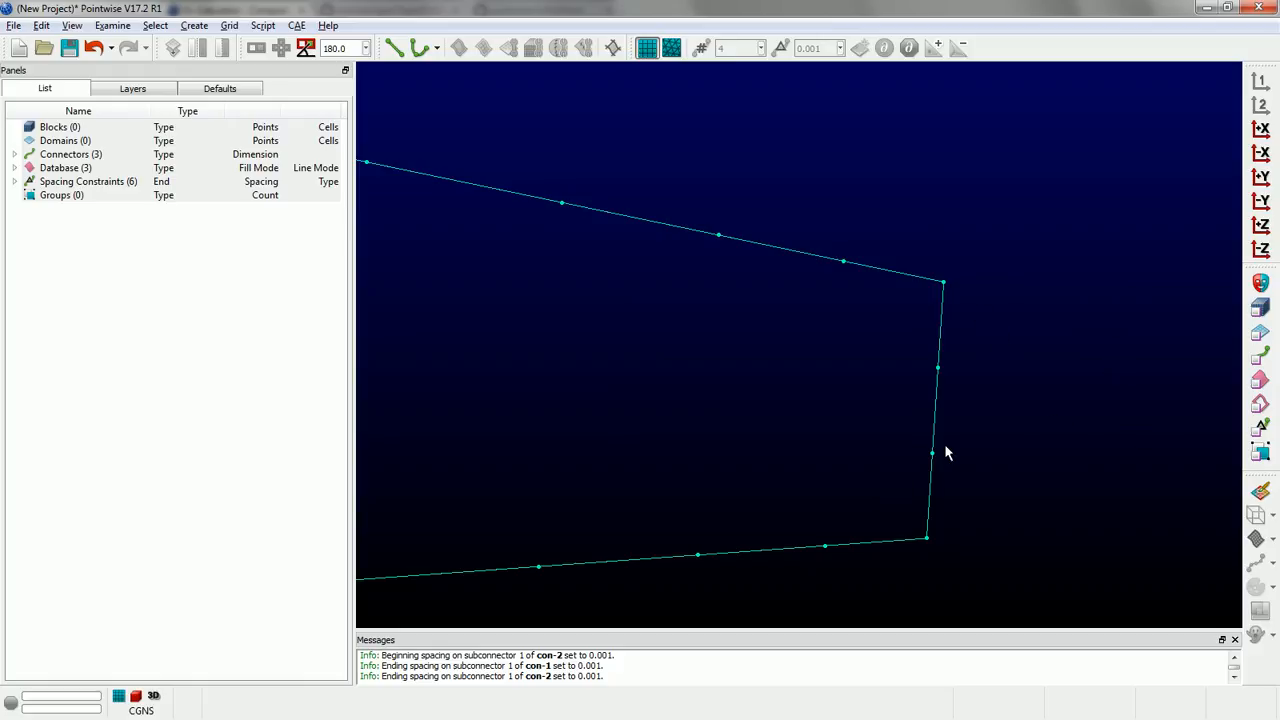
scroll(1100, 330, down, 8)
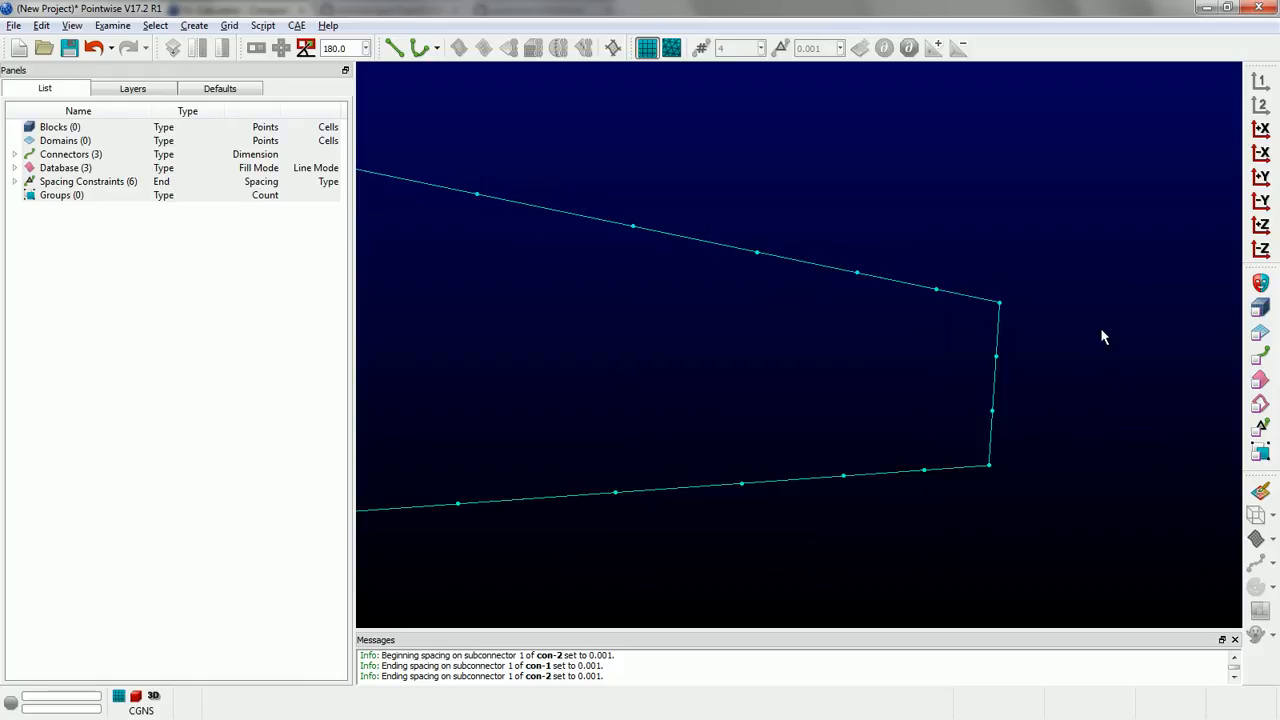
scroll(1148, 365, down, 8)
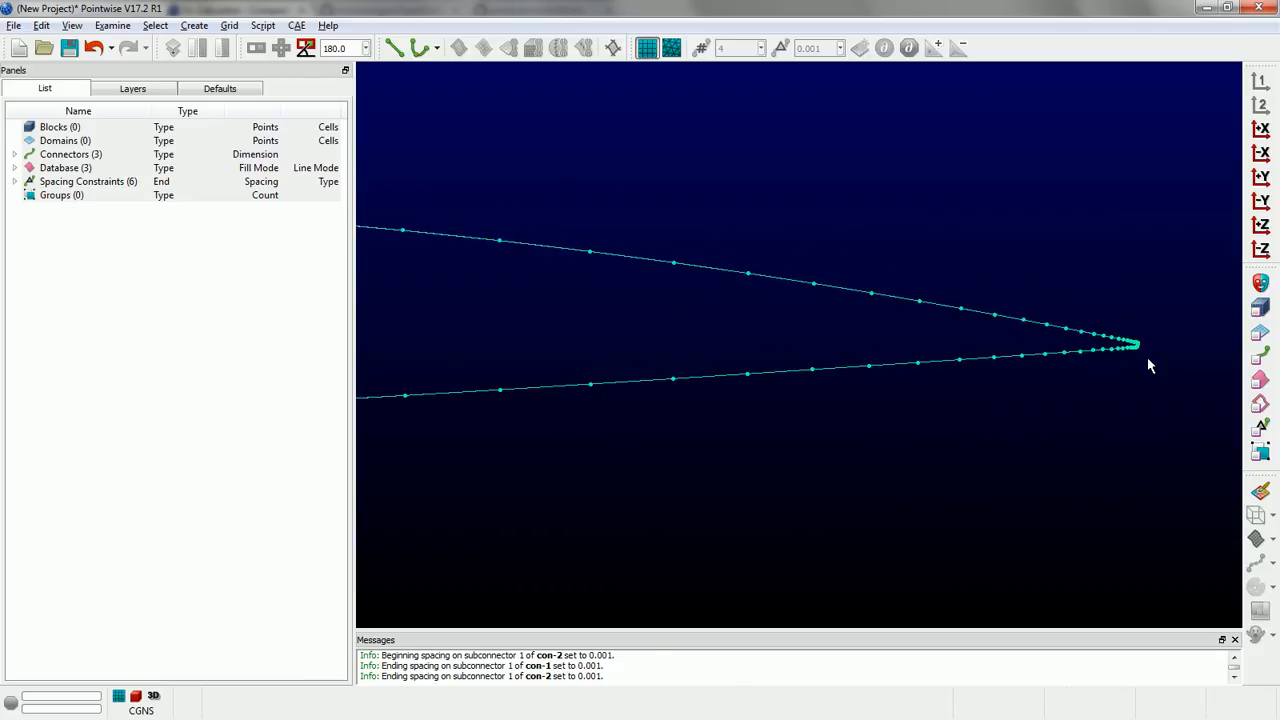
scroll(1147, 365, up, 1)
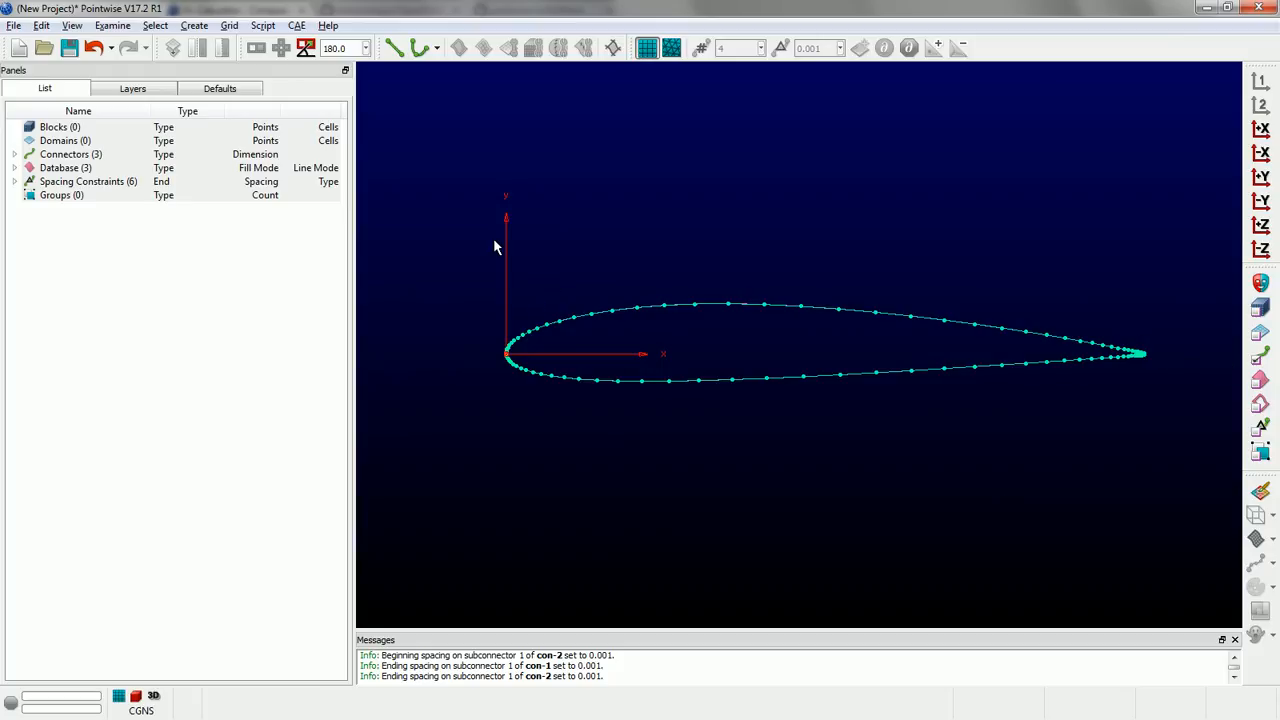
drag(414, 198, 1206, 514)
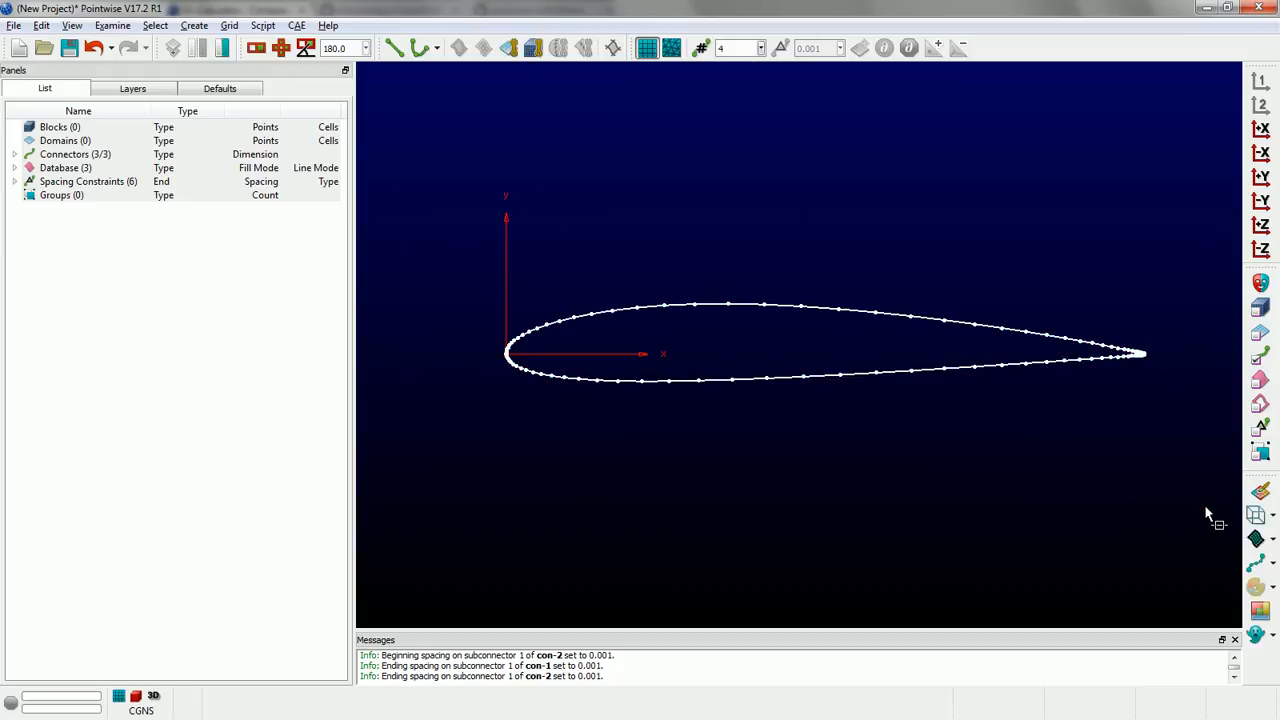
click(194, 25)
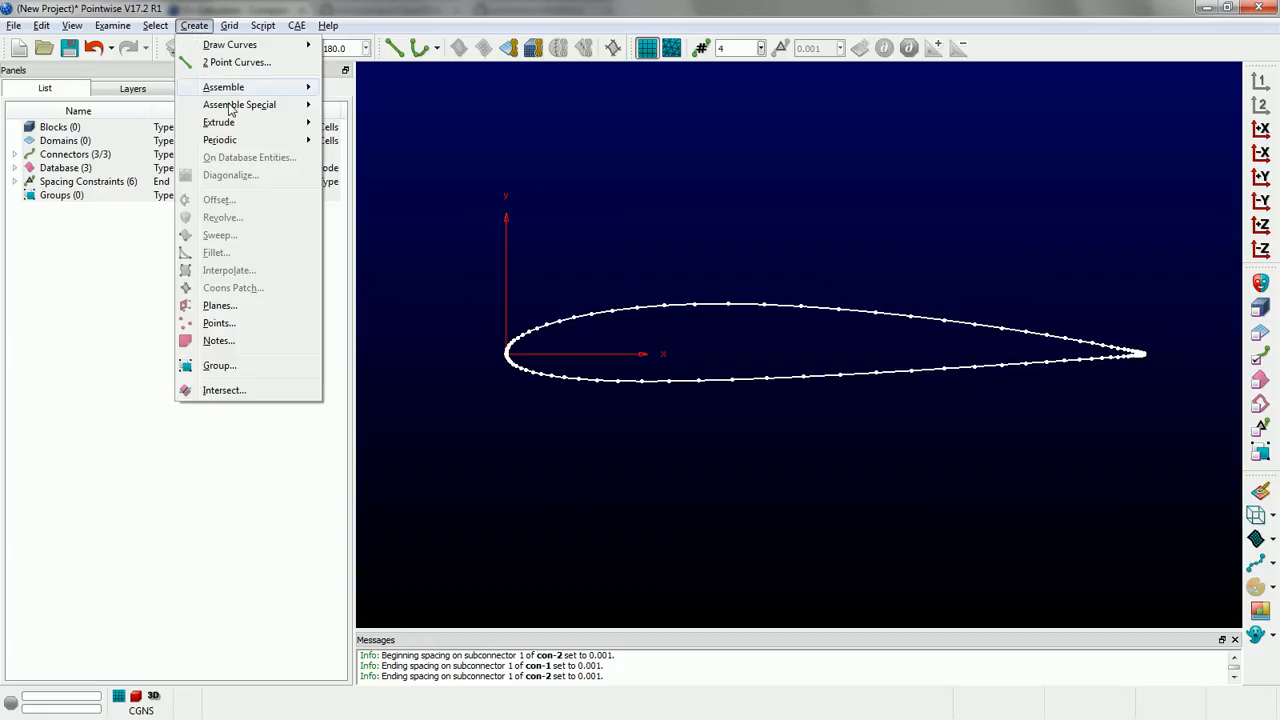
mouse_move(245, 127)
click(362, 125)
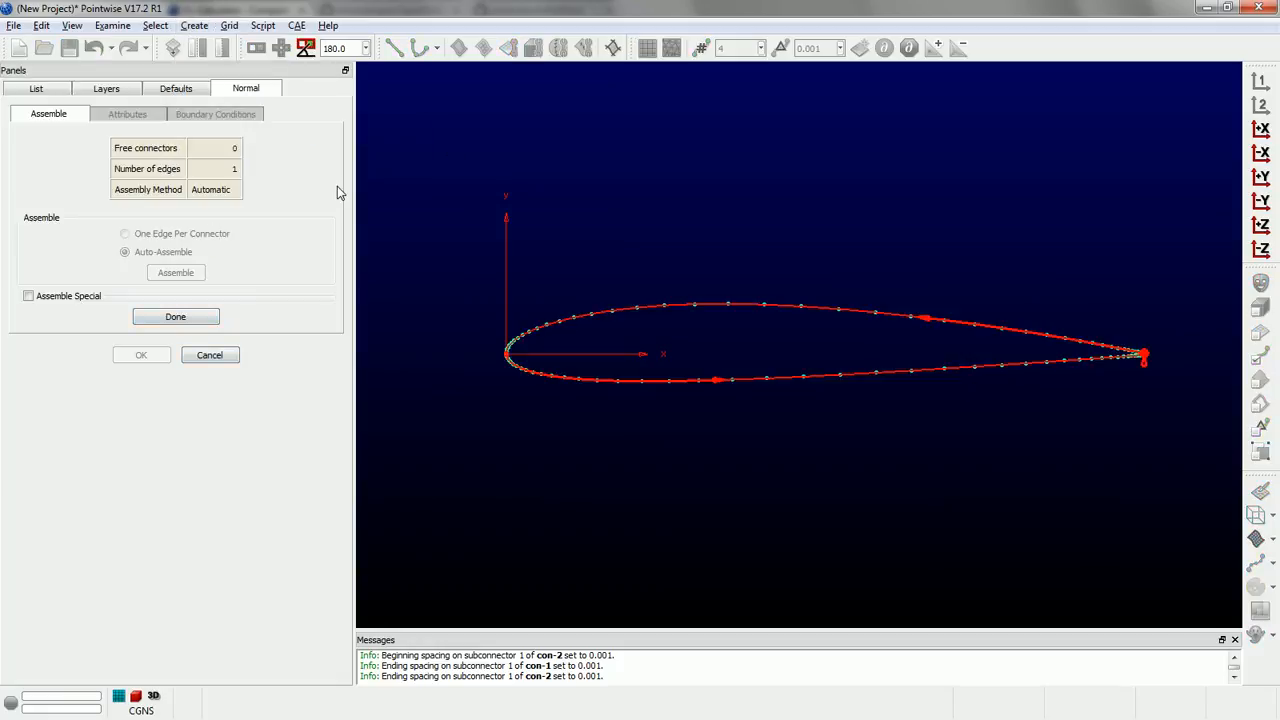
click(186, 319)
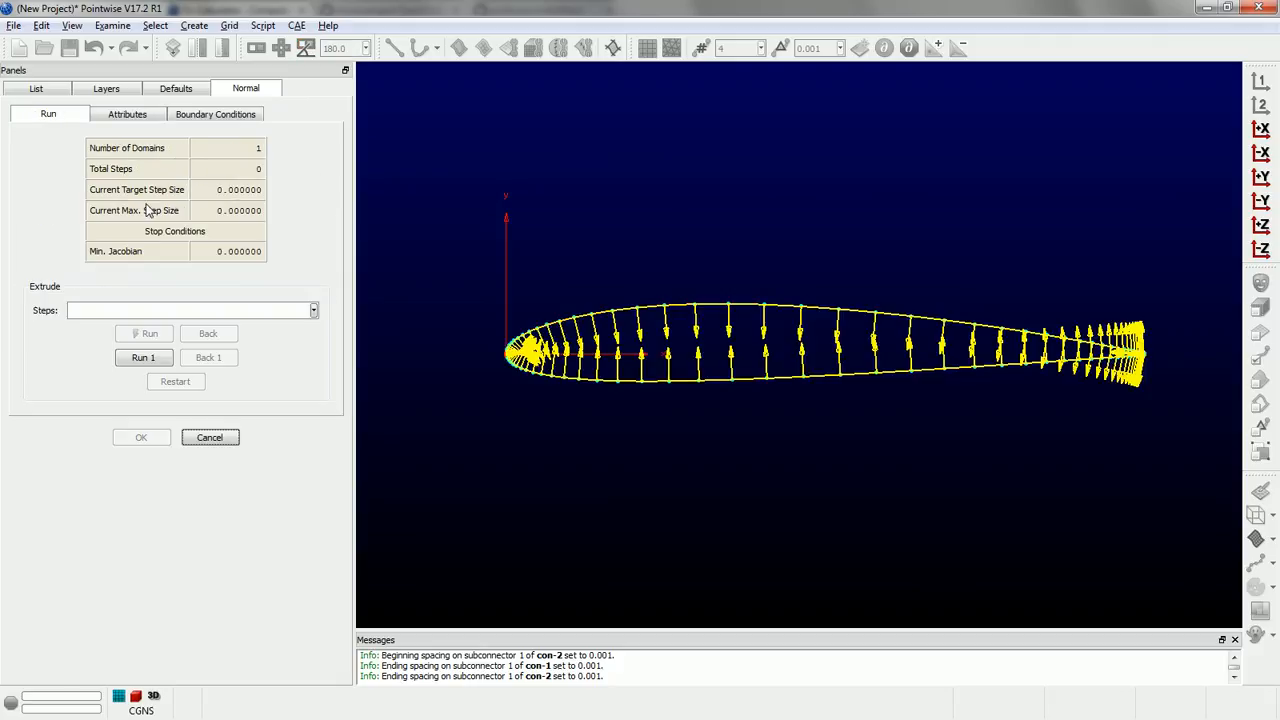
Flip the extrusion orientation so the marching vectors point outward from the airfoil.
click(117, 116)
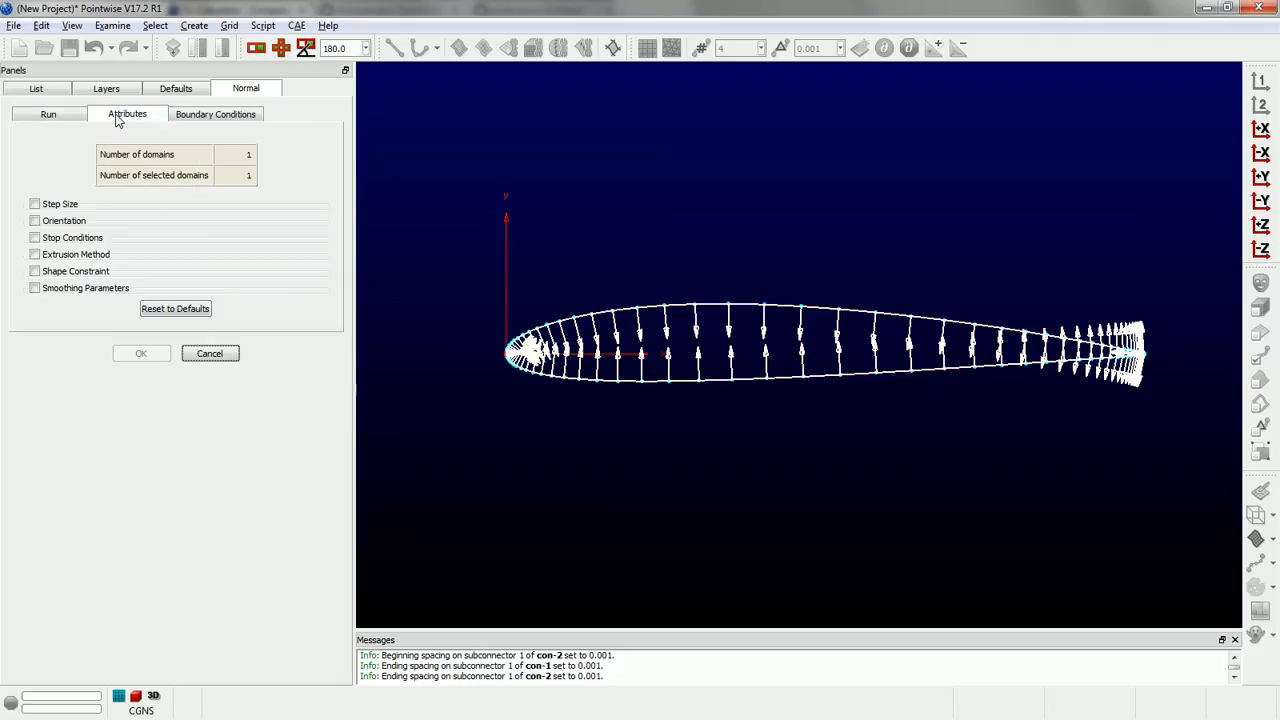
click(66, 221)
click(252, 246)
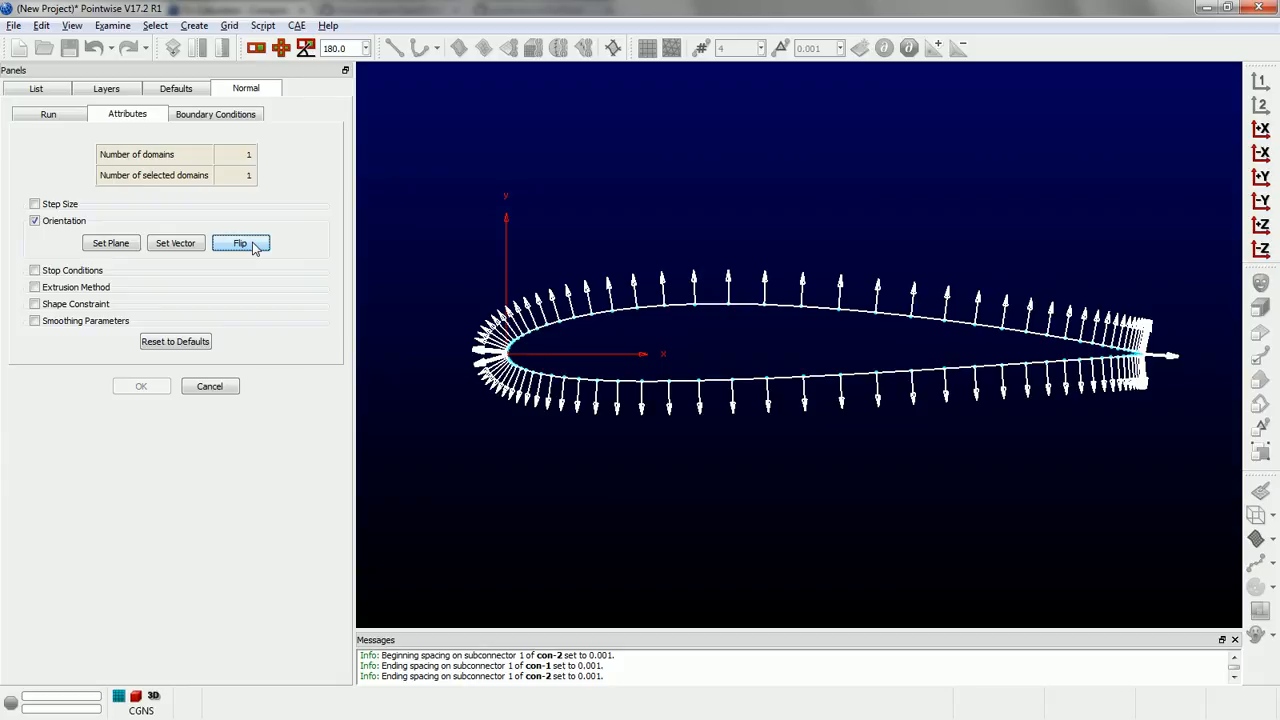
Set the geometric progression step size to an initial Δs of 0.0005 and a growth rate of 1.2.
click(60, 206)
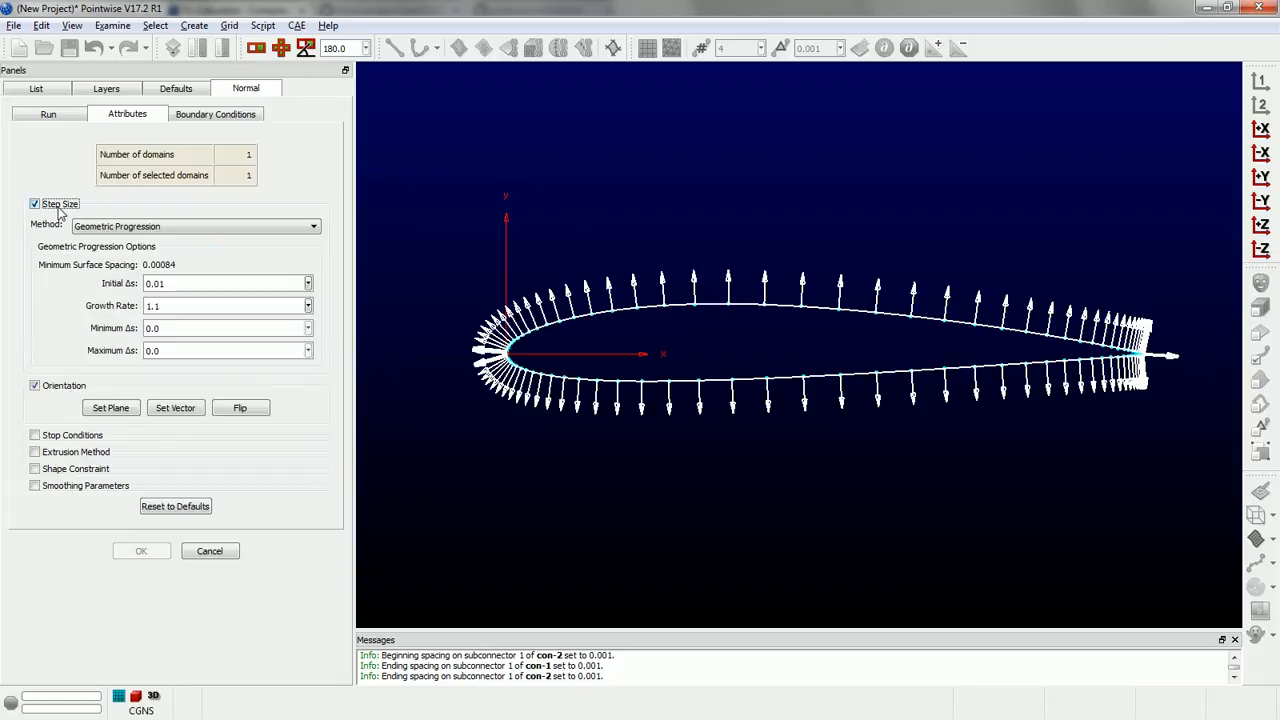
double_click(178, 284)
text(5e-4)
key(Return)
key(Tab)
text(1.2)
Show the extrusion's smoothing parameters and review the Kinsey Barth and Volume settings.
click(75, 490)
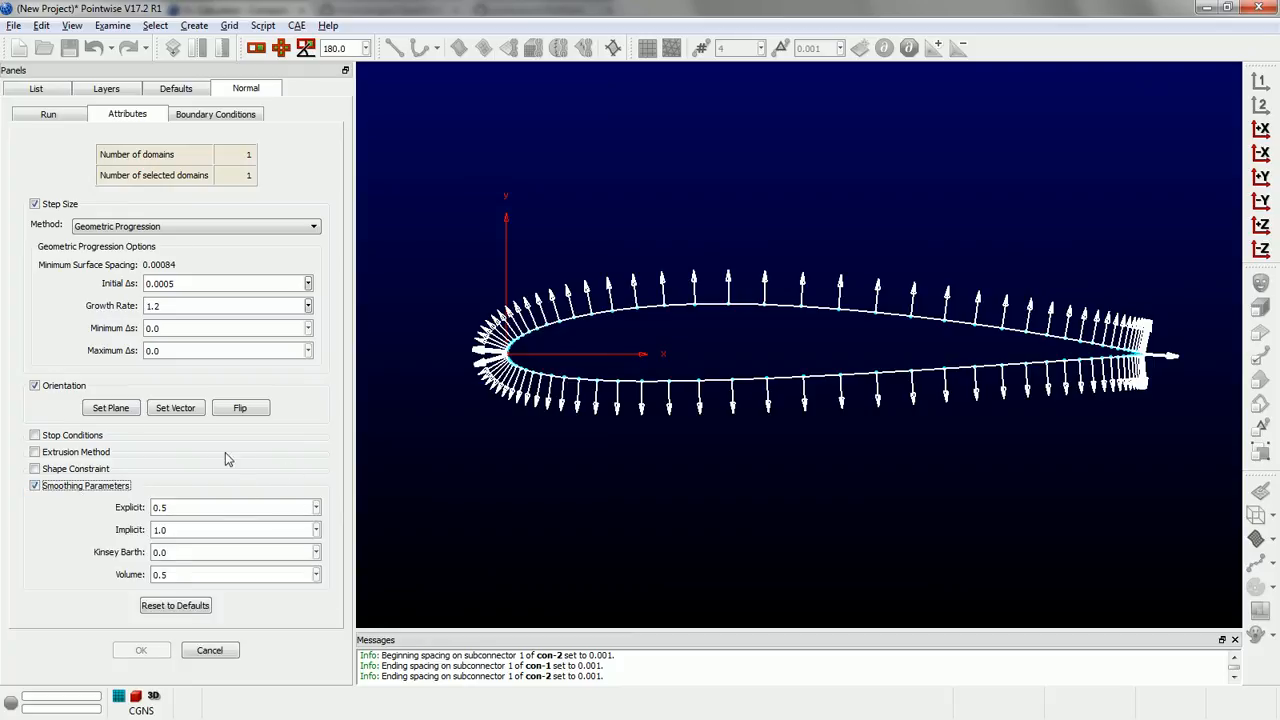
click(213, 551)
click(206, 575)
key(Tab)
key(Right)
Enable the extrusion's stop conditions and set a total height limit of 150.
click(60, 436)
scroll(160, 440, down, 3)
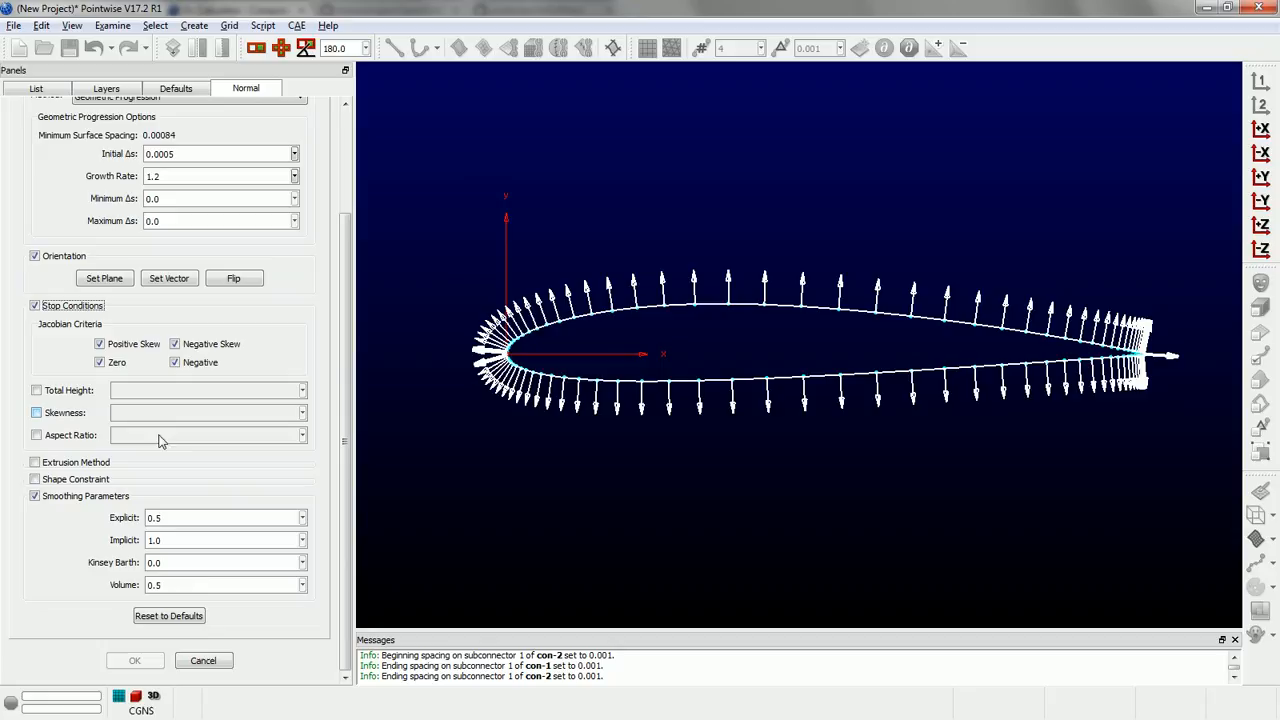
click(55, 391)
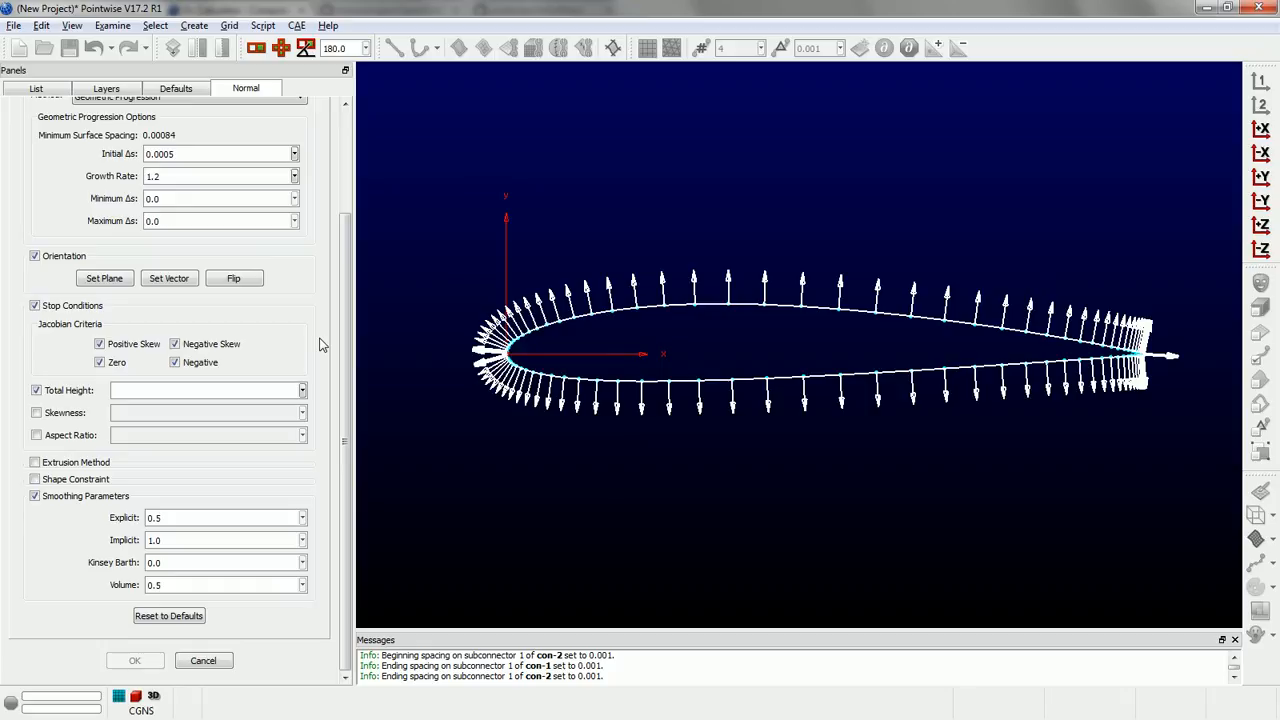
text(150)
scroll(286, 156, up, 5)
Run the normal extrusion for 100 steps, delete the last step that exceeds the height limit, and accept the domain.
click(46, 114)
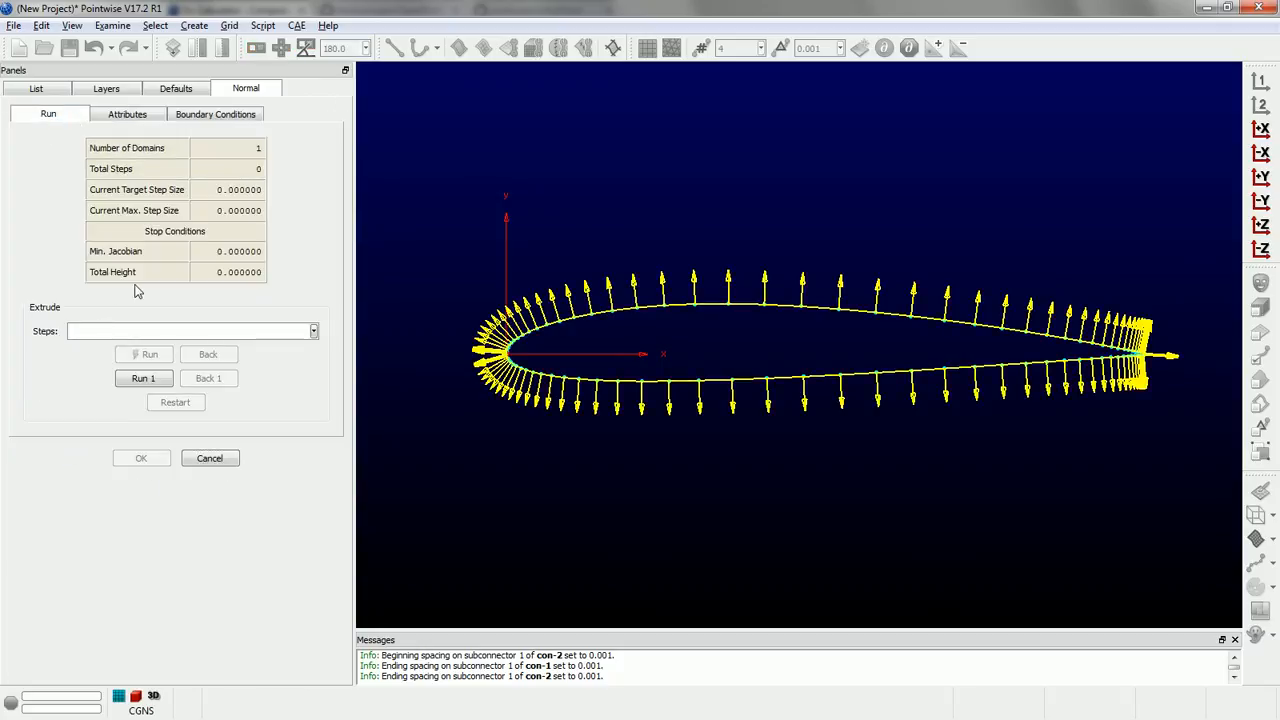
text(100)
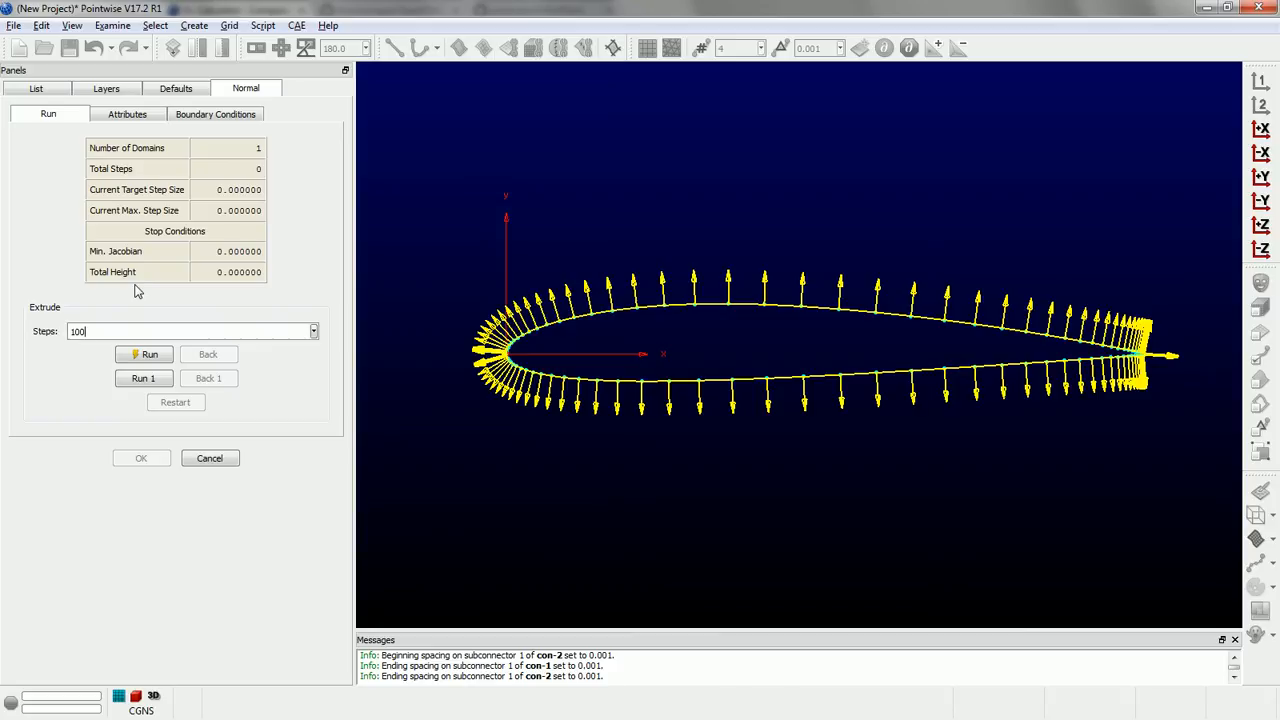
click(141, 362)
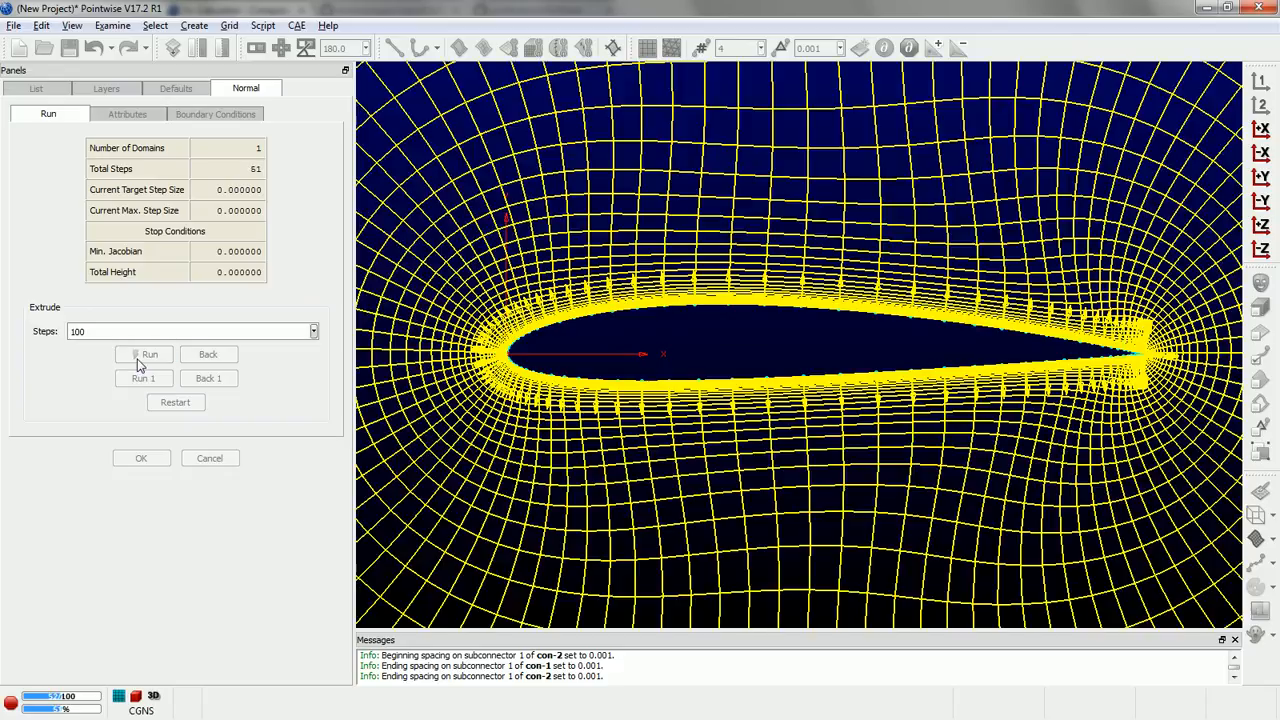
drag(662, 312, 737, 314)
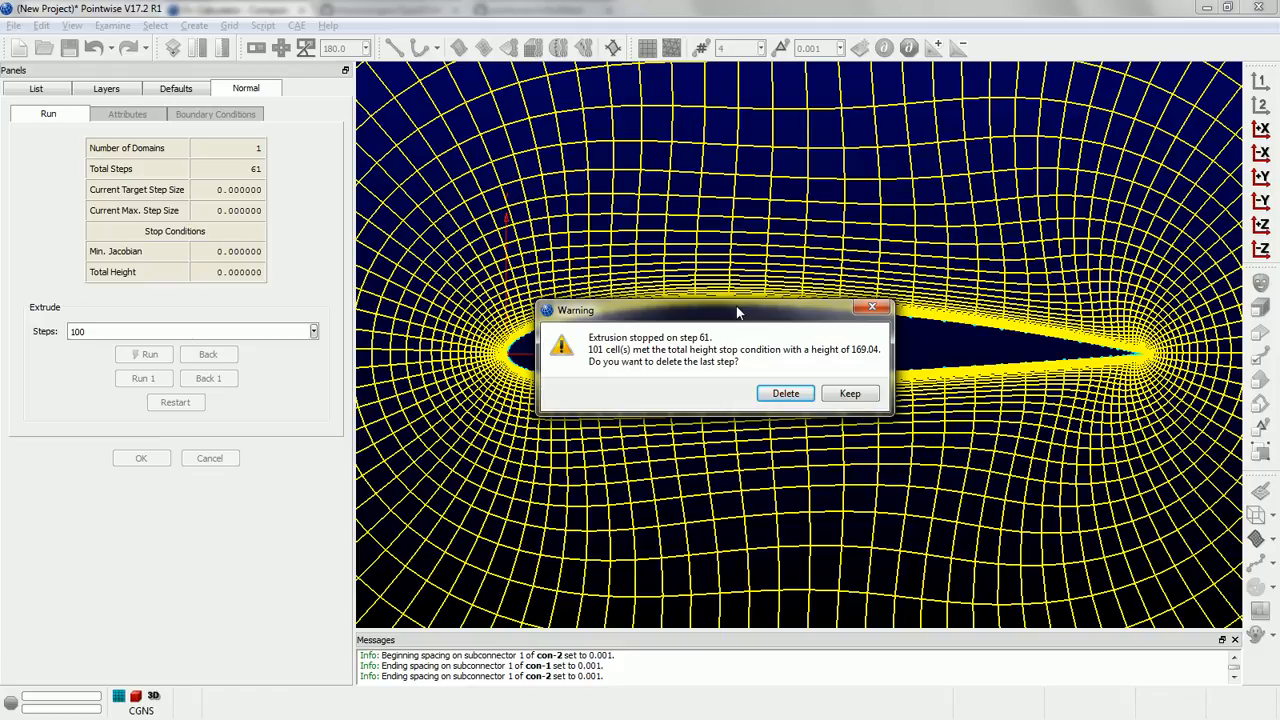
click(786, 395)
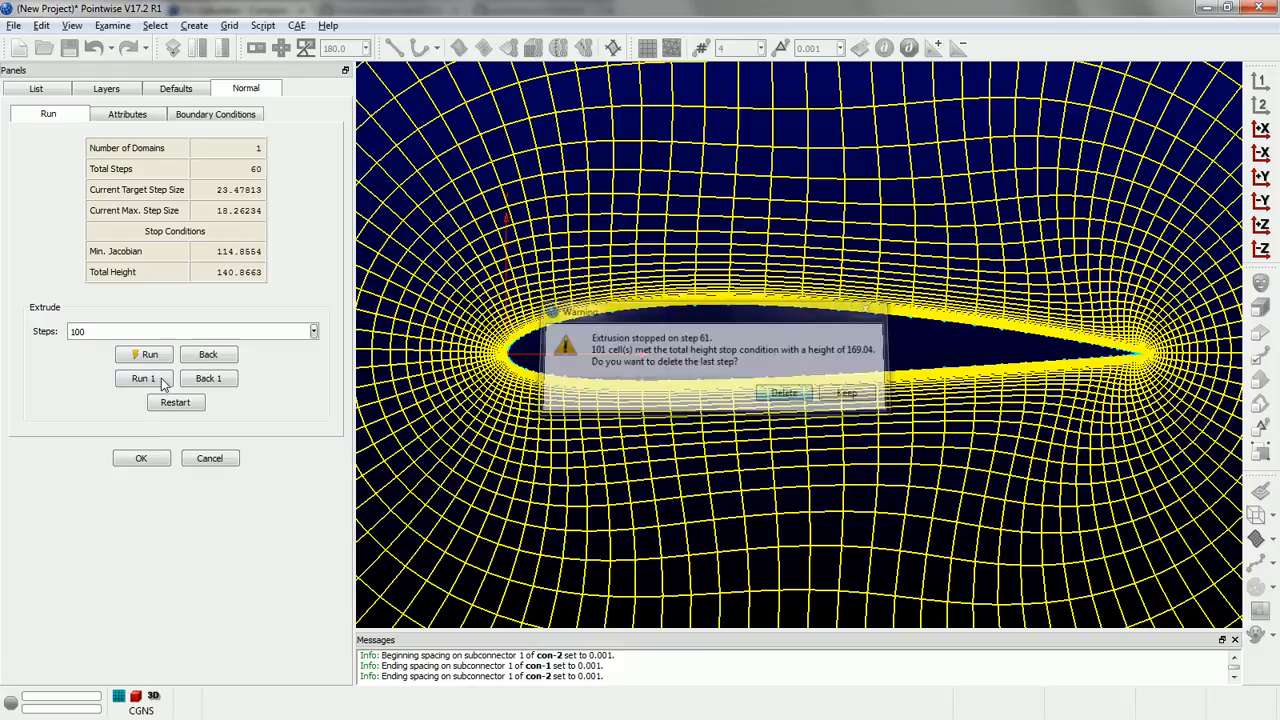
click(119, 457)
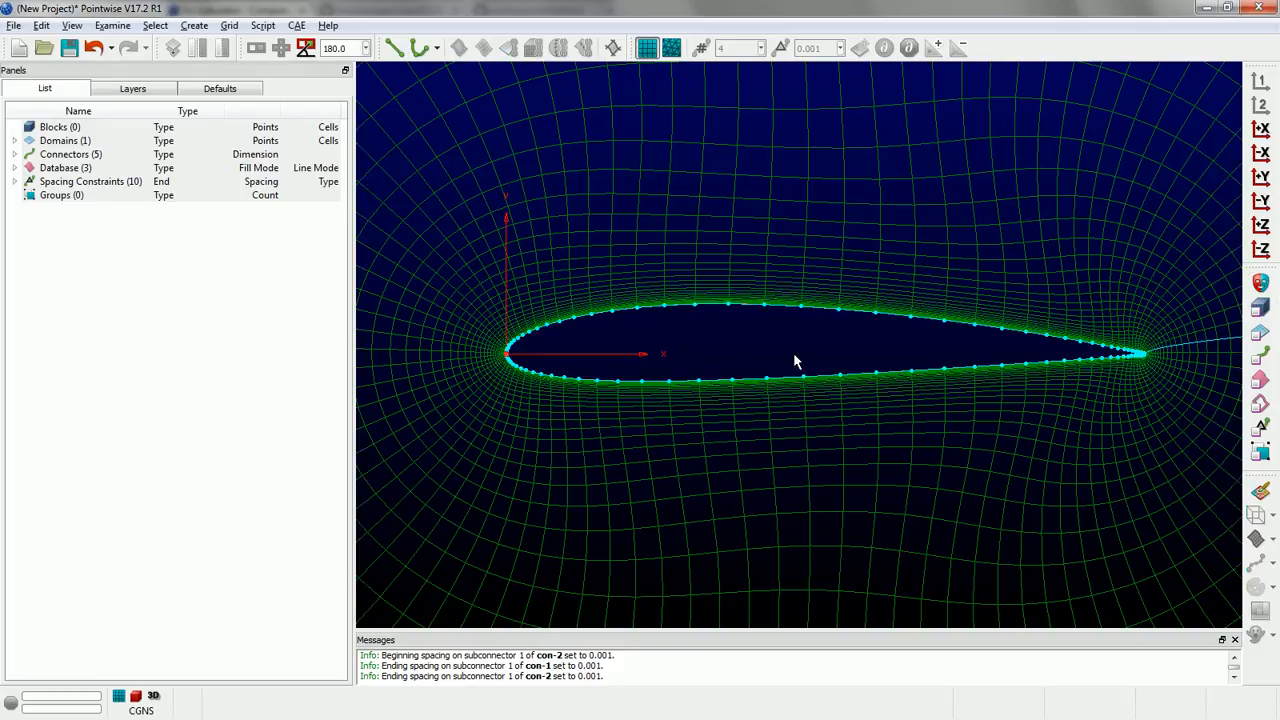
Examine the extruded O-grid from its circular far-field boundary in to the airfoil surface.
scroll(736, 345, down, 10)
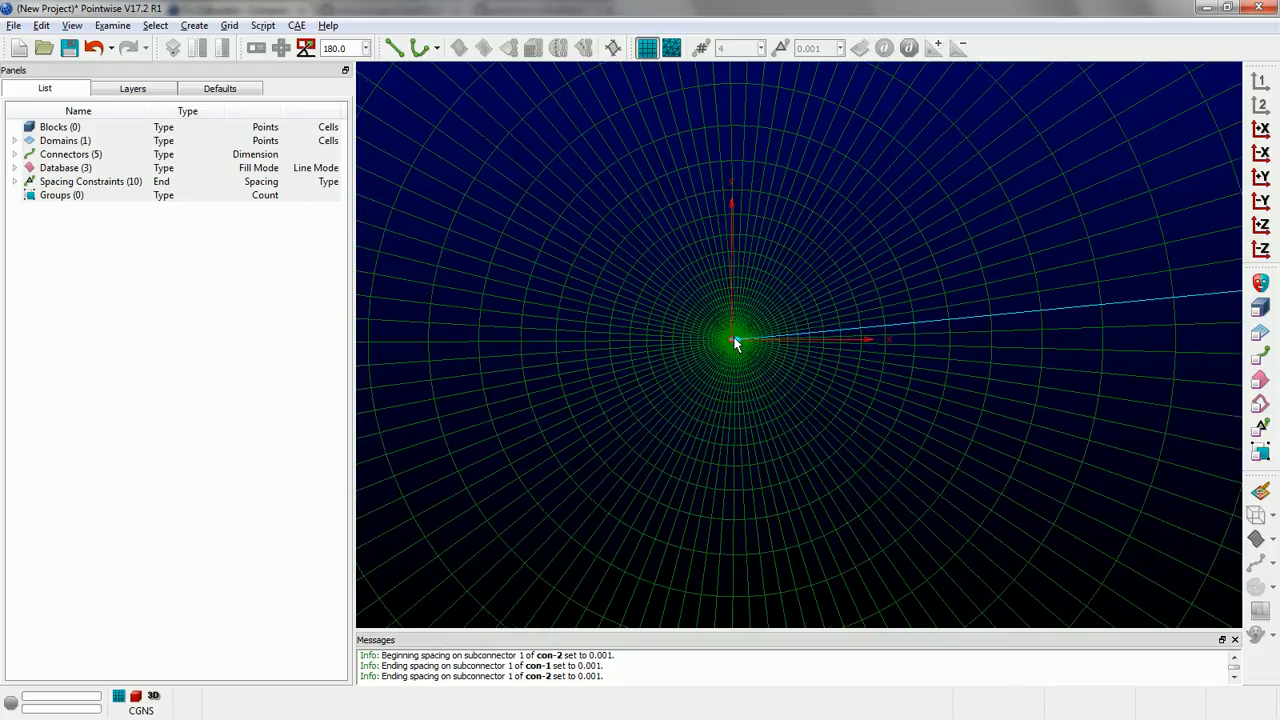
scroll(736, 345, down, 5)
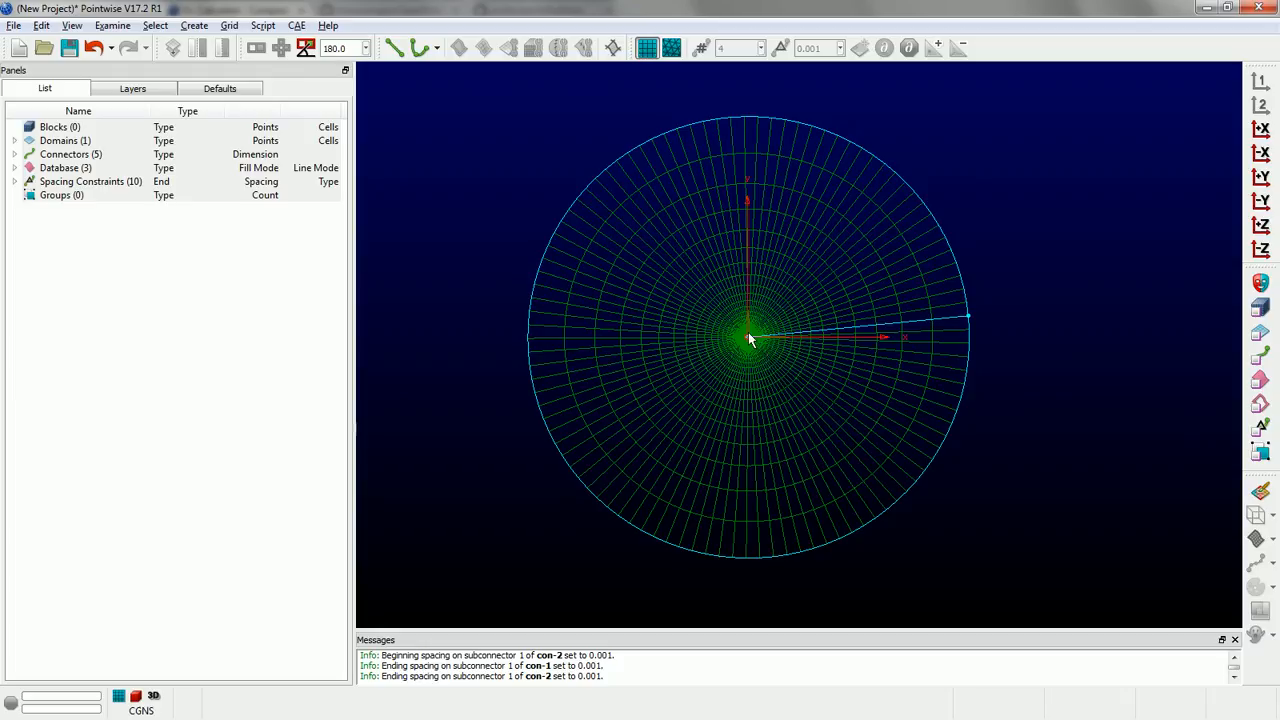
scroll(748, 332, up, 6)
scroll(744, 340, up, 8)
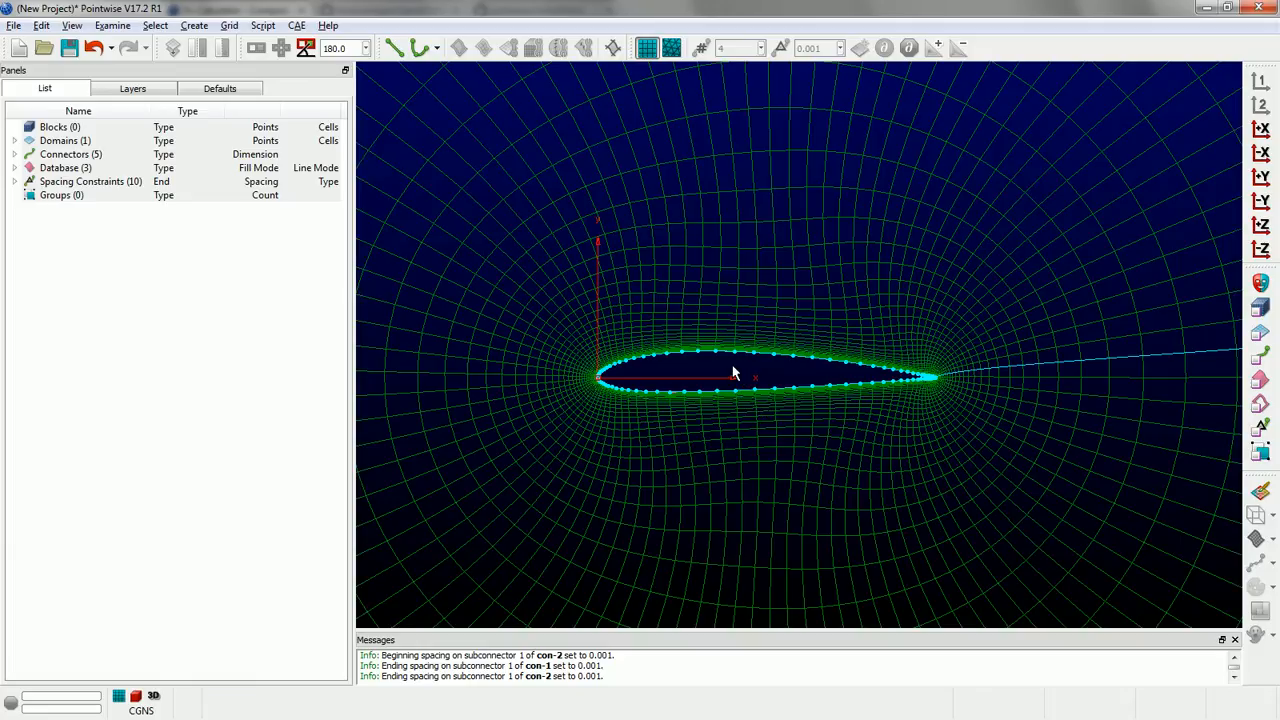
scroll(731, 326, down, 5)
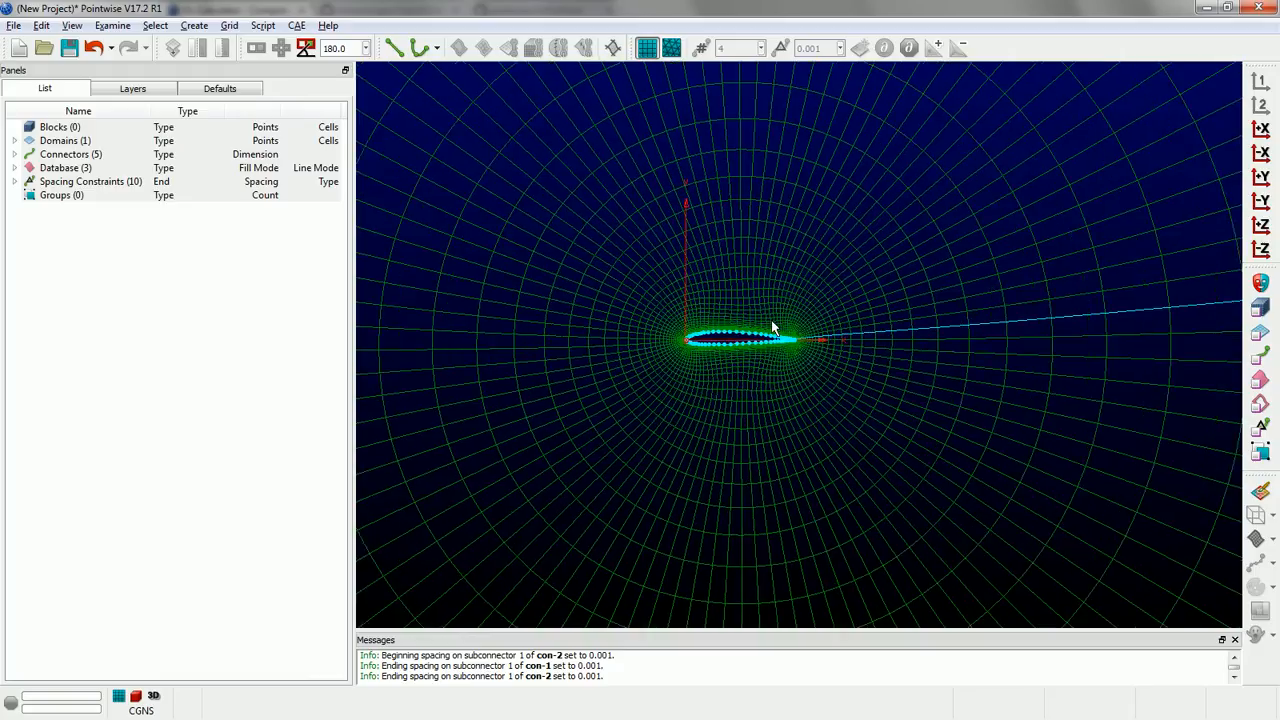
scroll(771, 321, down, 3)
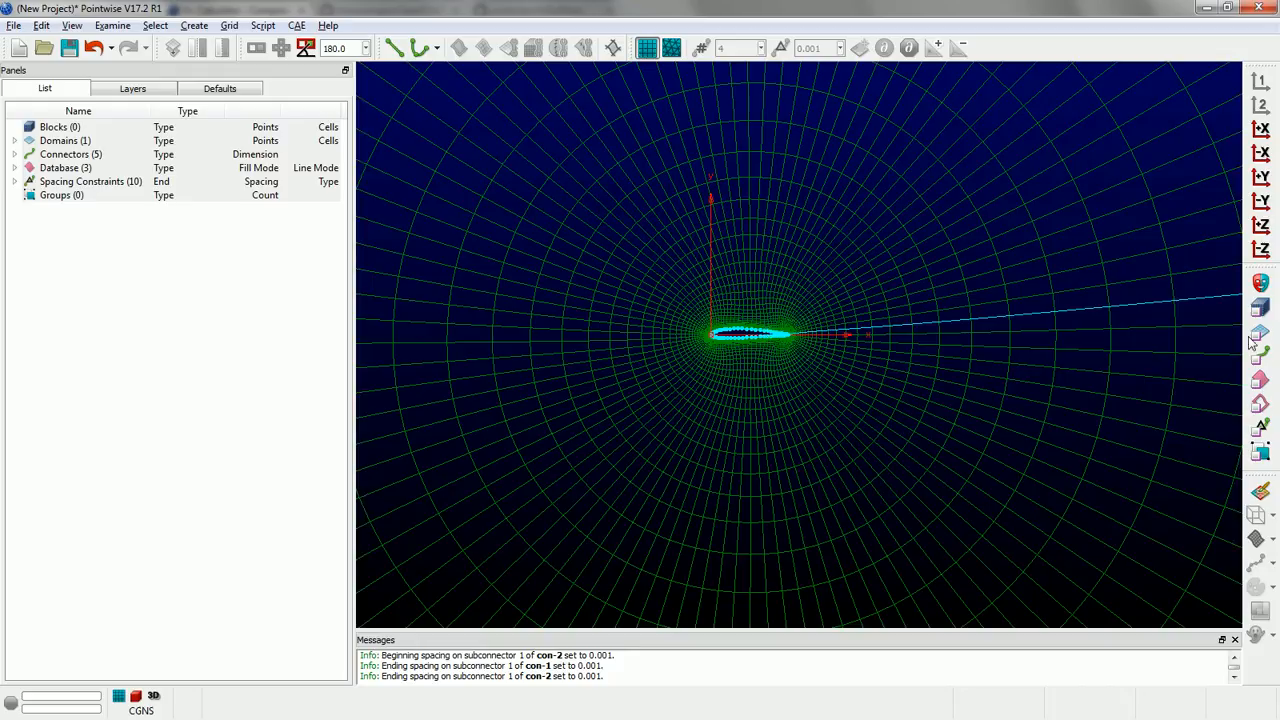
Extrude the O-grid domain into a block by translating it 1 unit along the Z axis in 1 step.
click(1090, 378)
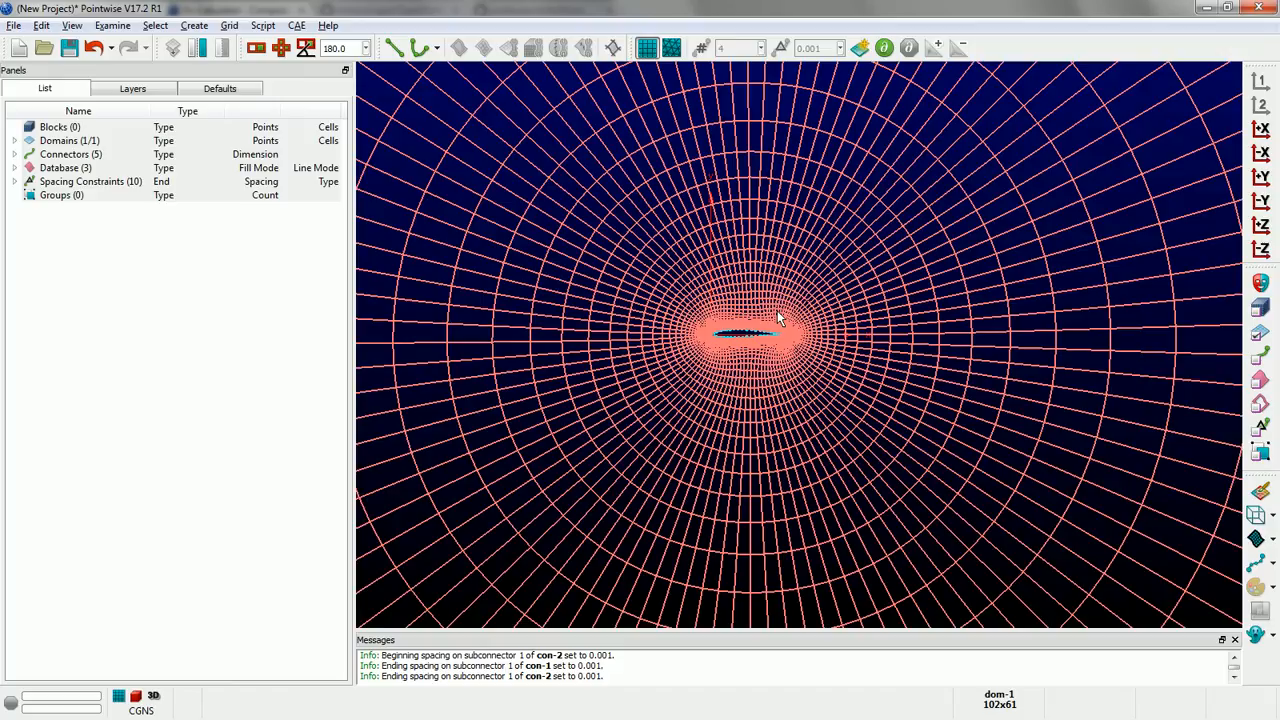
click(194, 25)
mouse_move(258, 124)
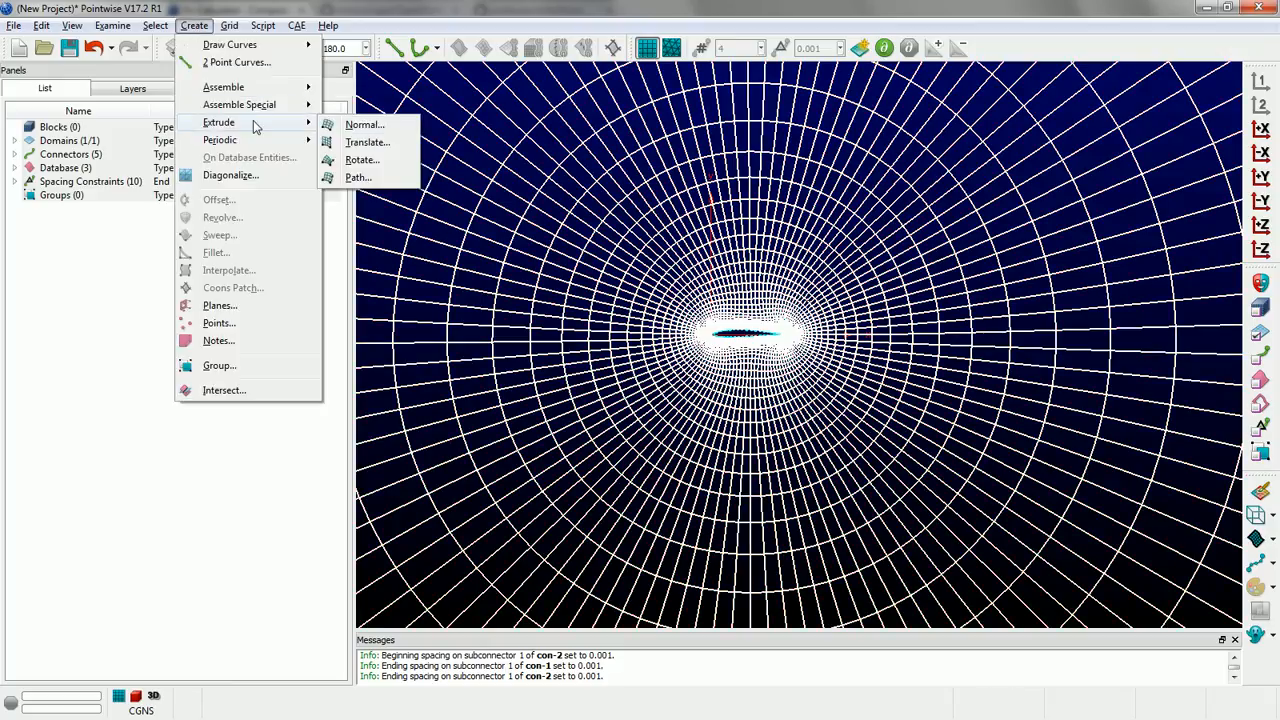
click(343, 144)
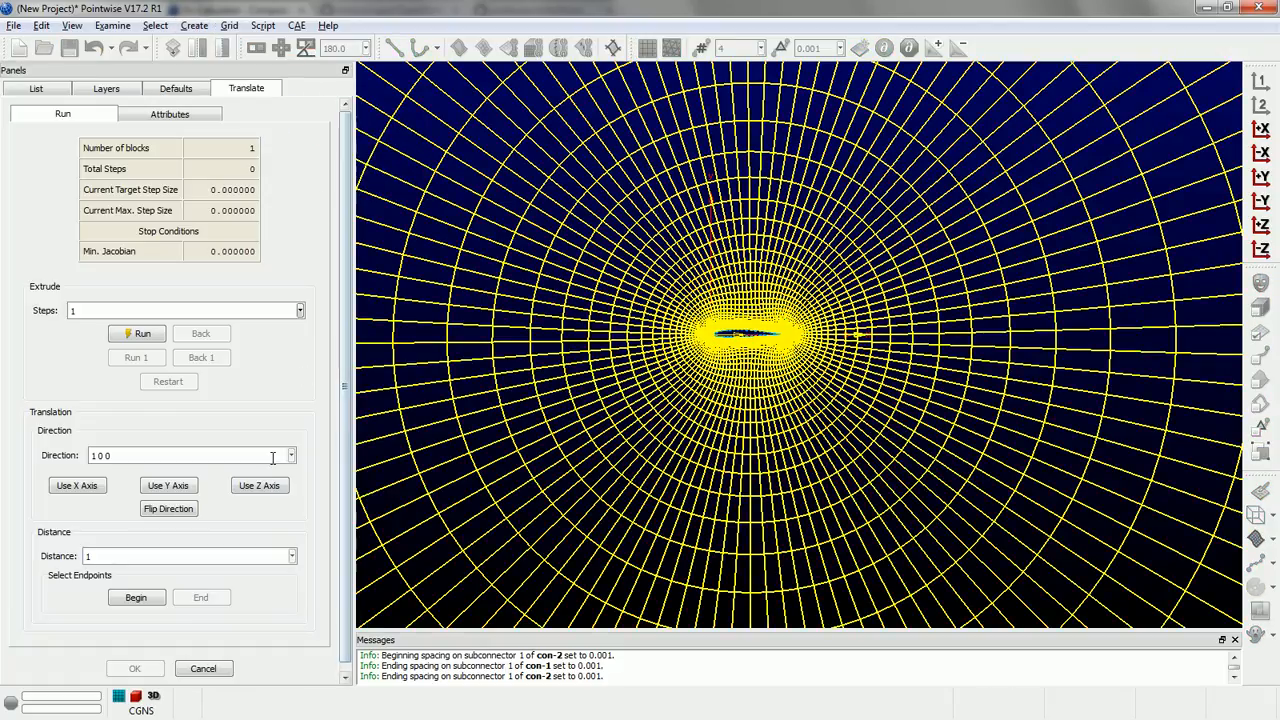
click(262, 487)
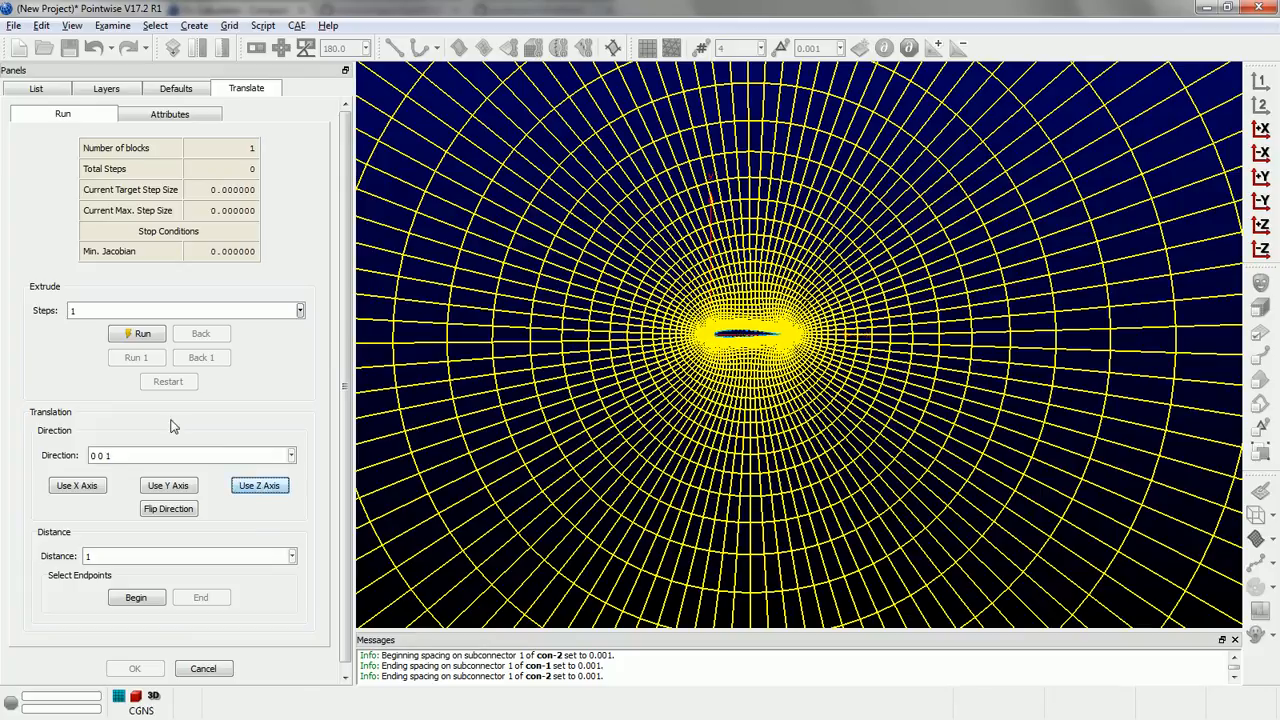
click(141, 343)
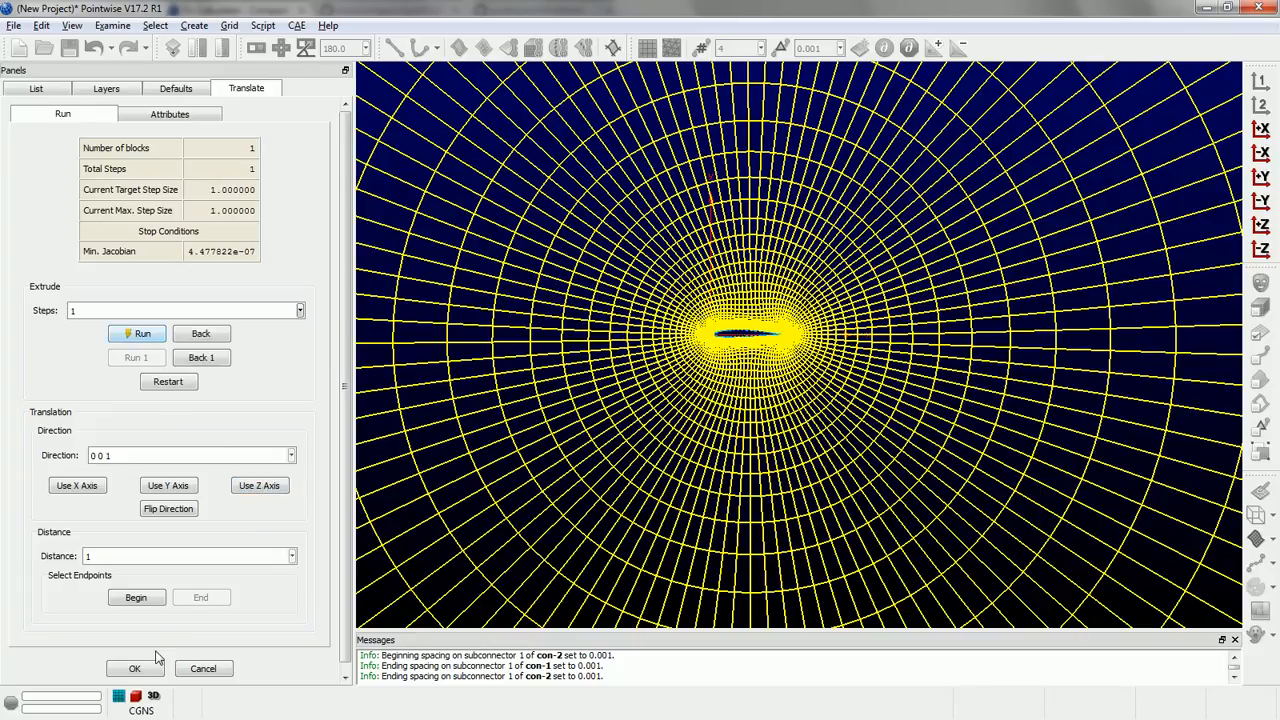
click(148, 668)
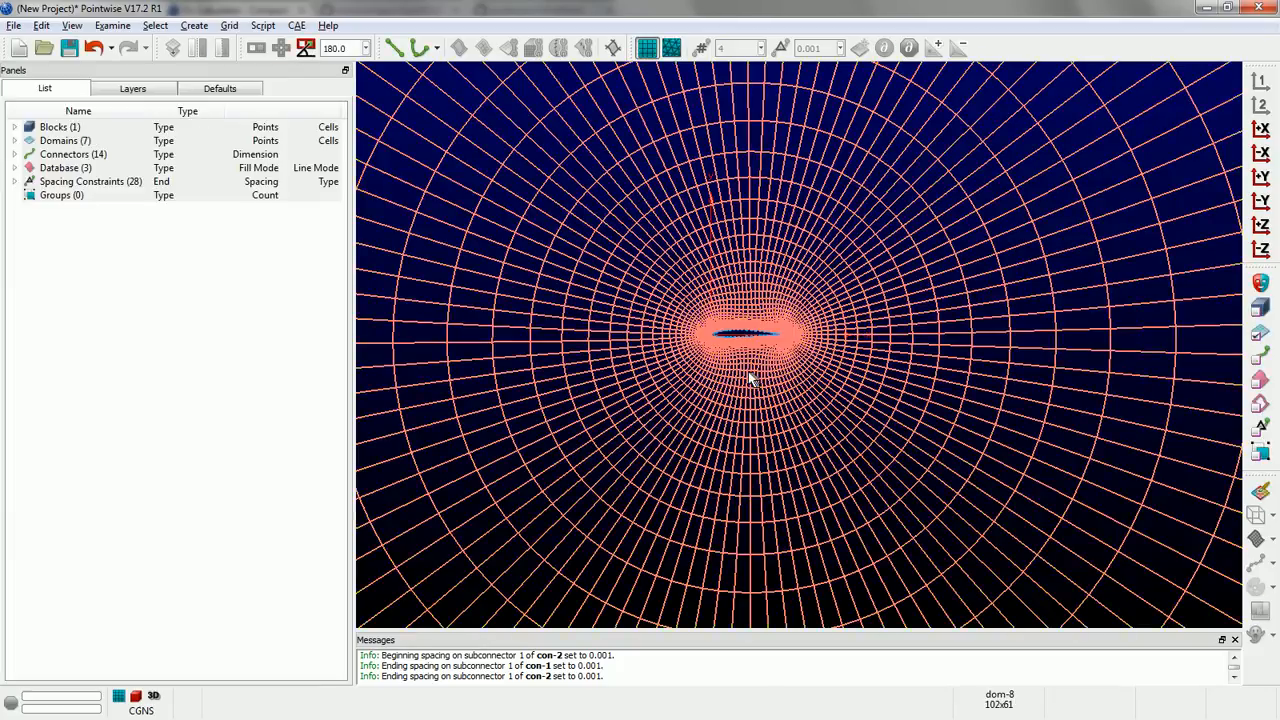
Set OpenFOAM as the CAE solver for the airfoil grid.
scroll(777, 338, down, 5)
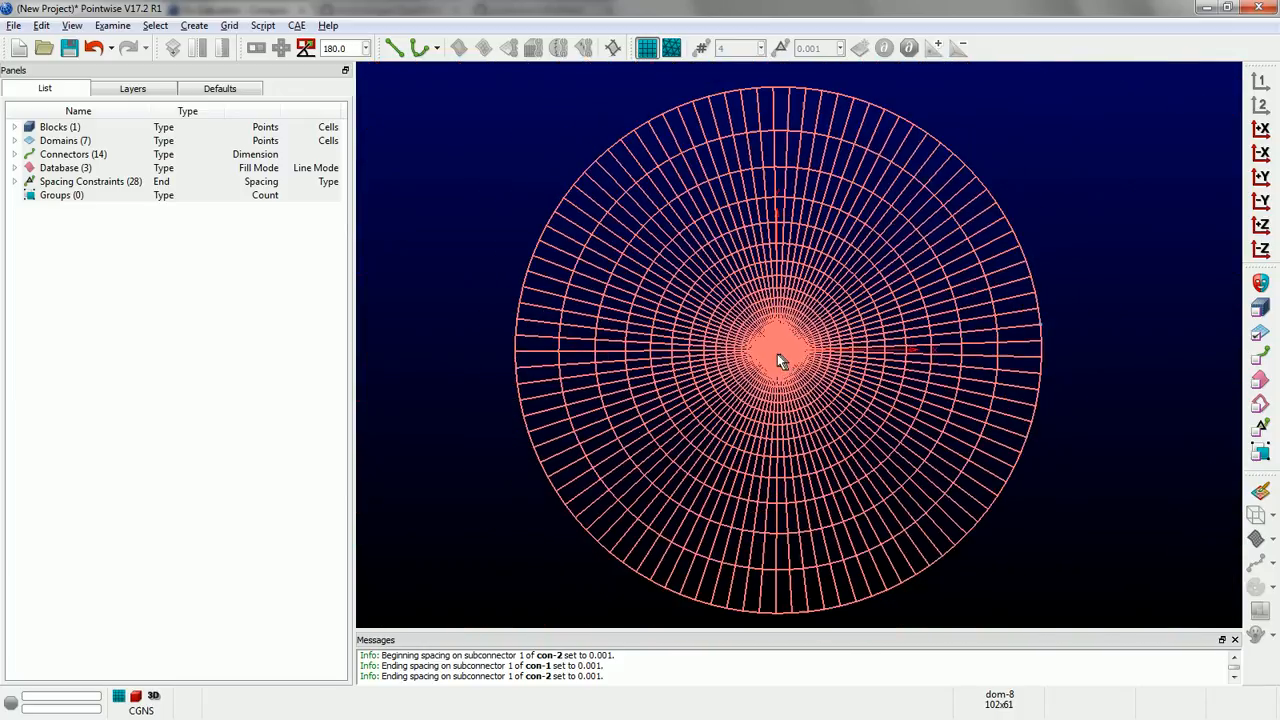
scroll(777, 354, down, 2)
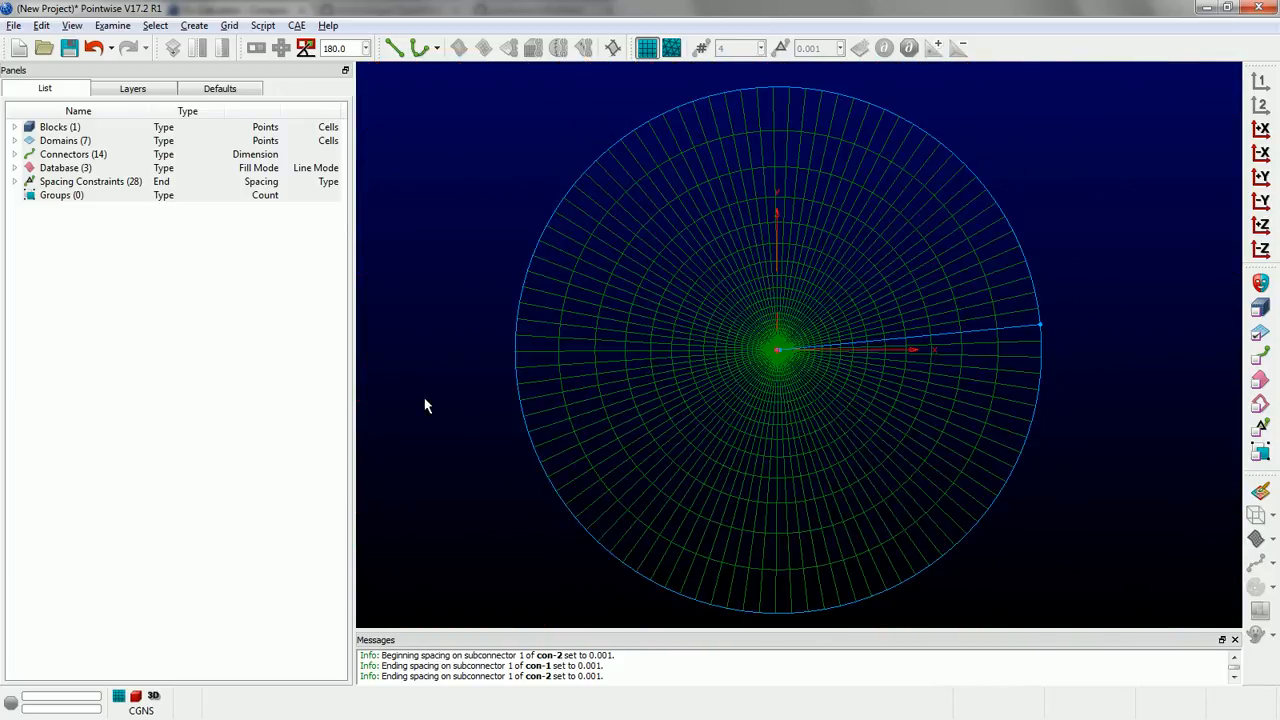
click(296, 26)
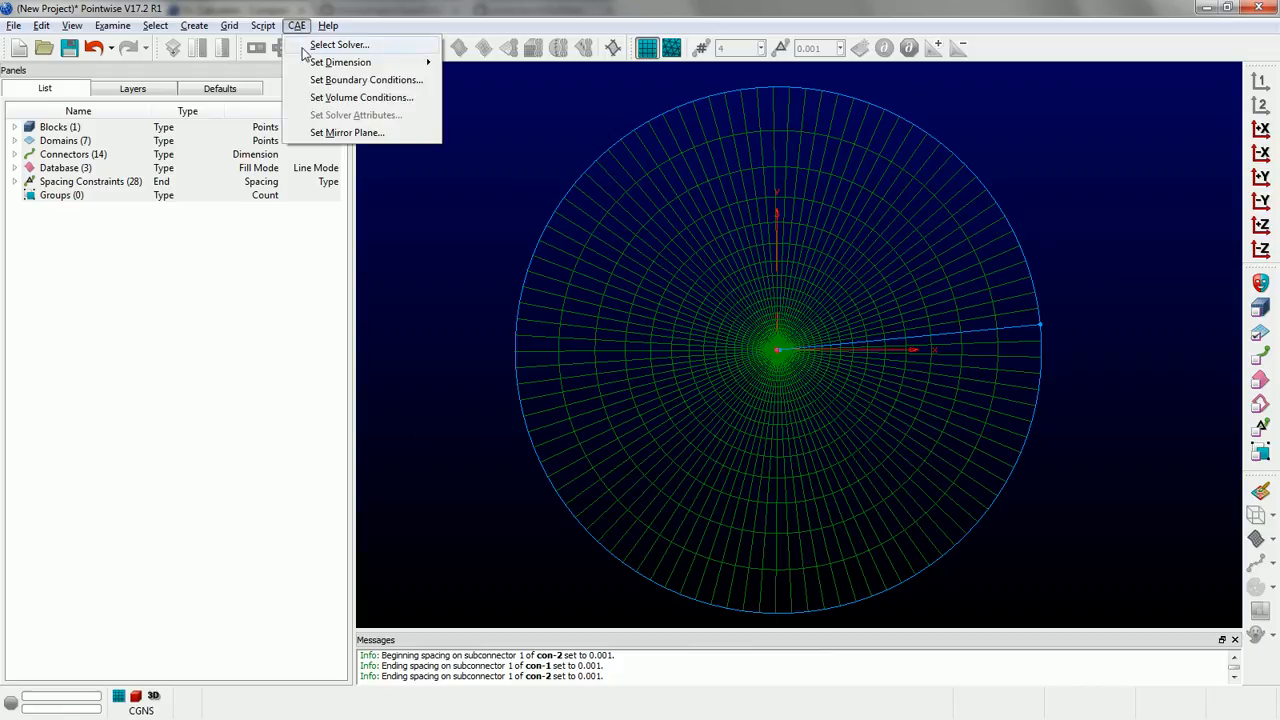
click(304, 46)
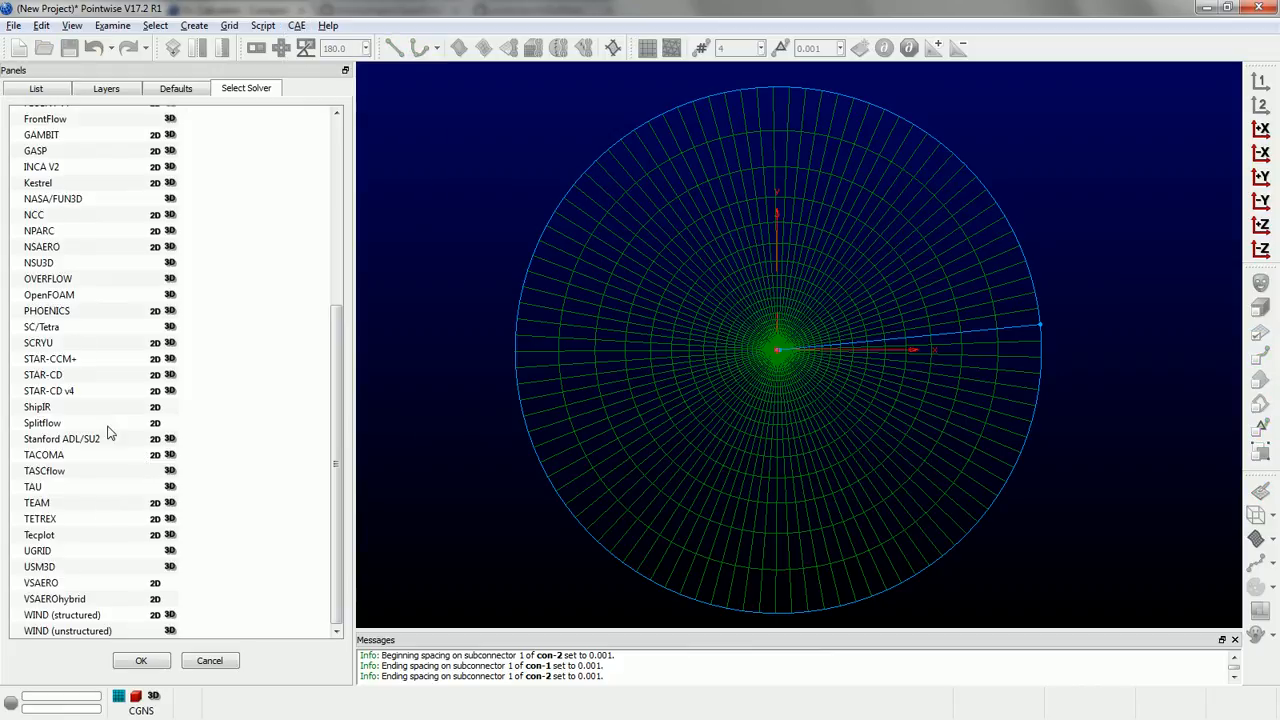
click(68, 296)
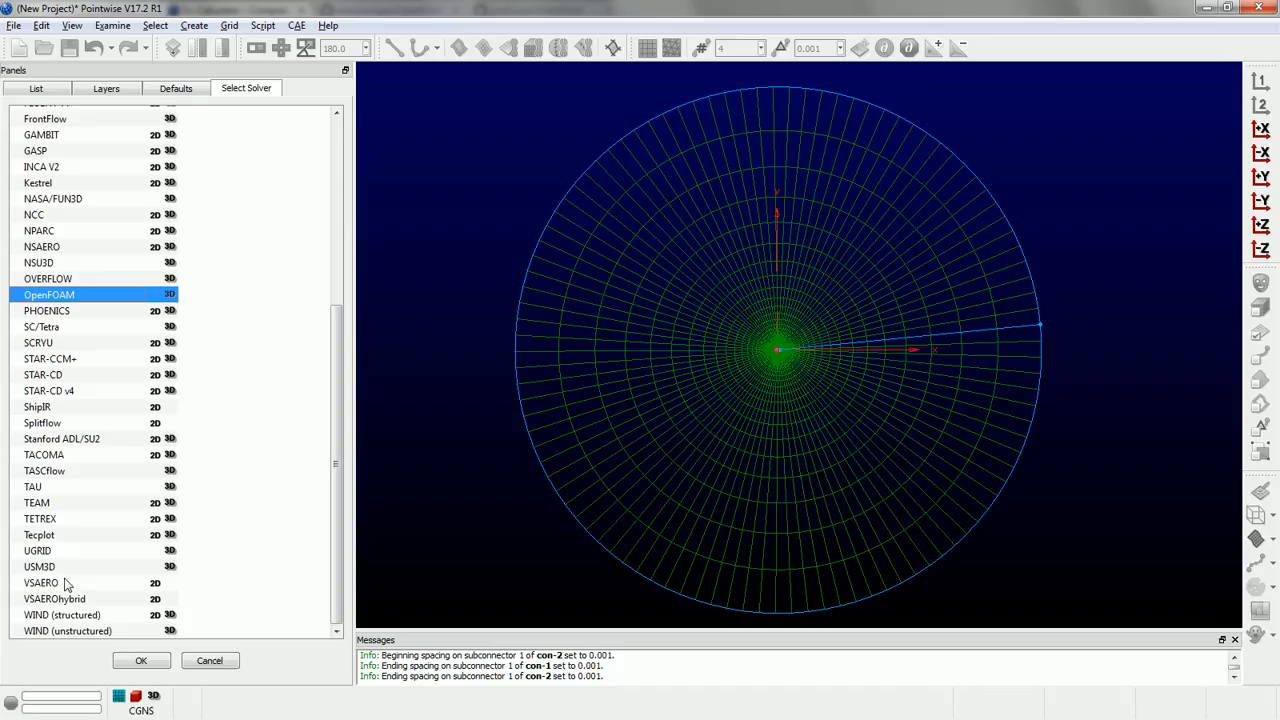
click(138, 660)
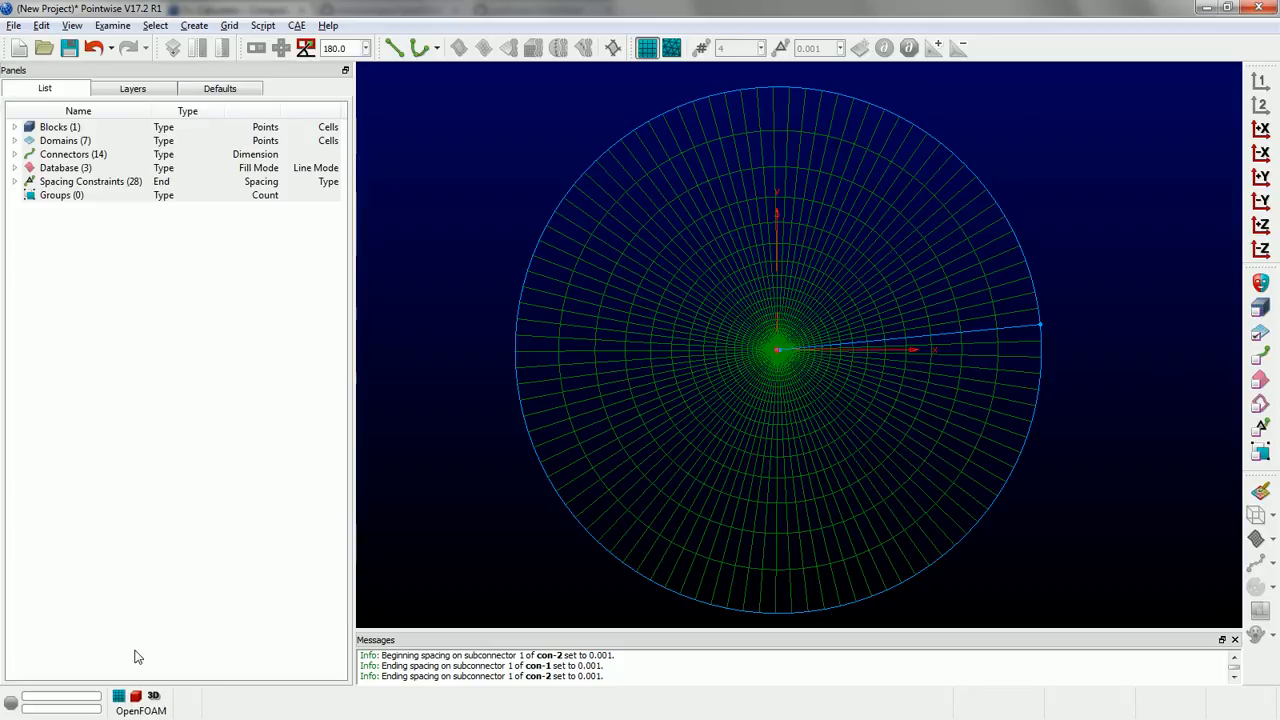
Start setting boundary conditions and create three new ones for the grid.
click(297, 26)
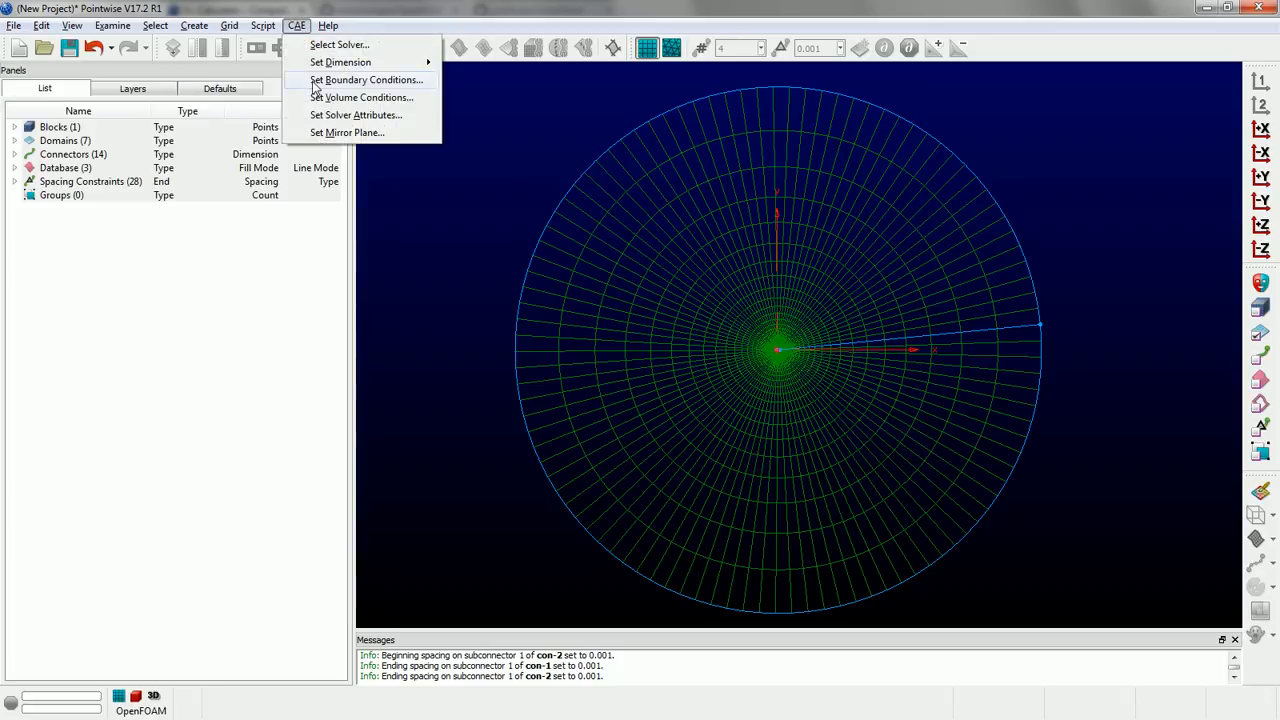
click(350, 80)
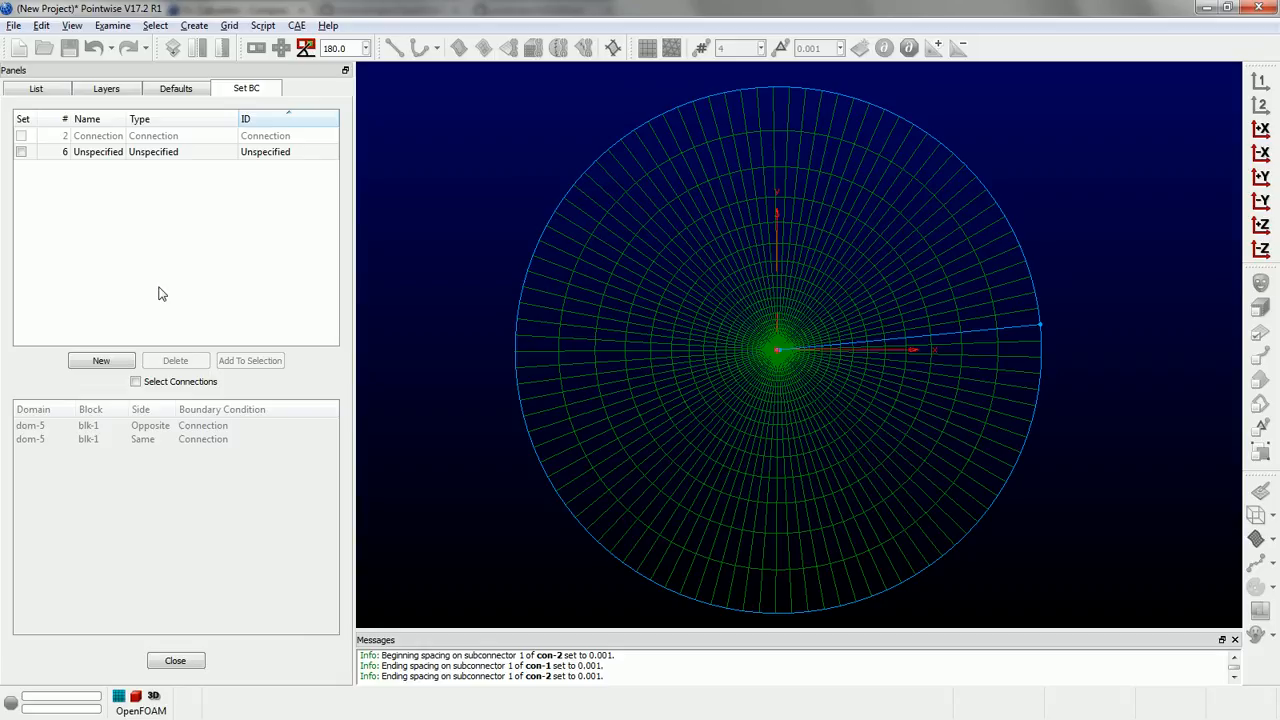
click(104, 360)
click(104, 360)
click(104, 360)
Name the three new boundary conditions airfoil, farfield and sides.
click(110, 168)
click(109, 168)
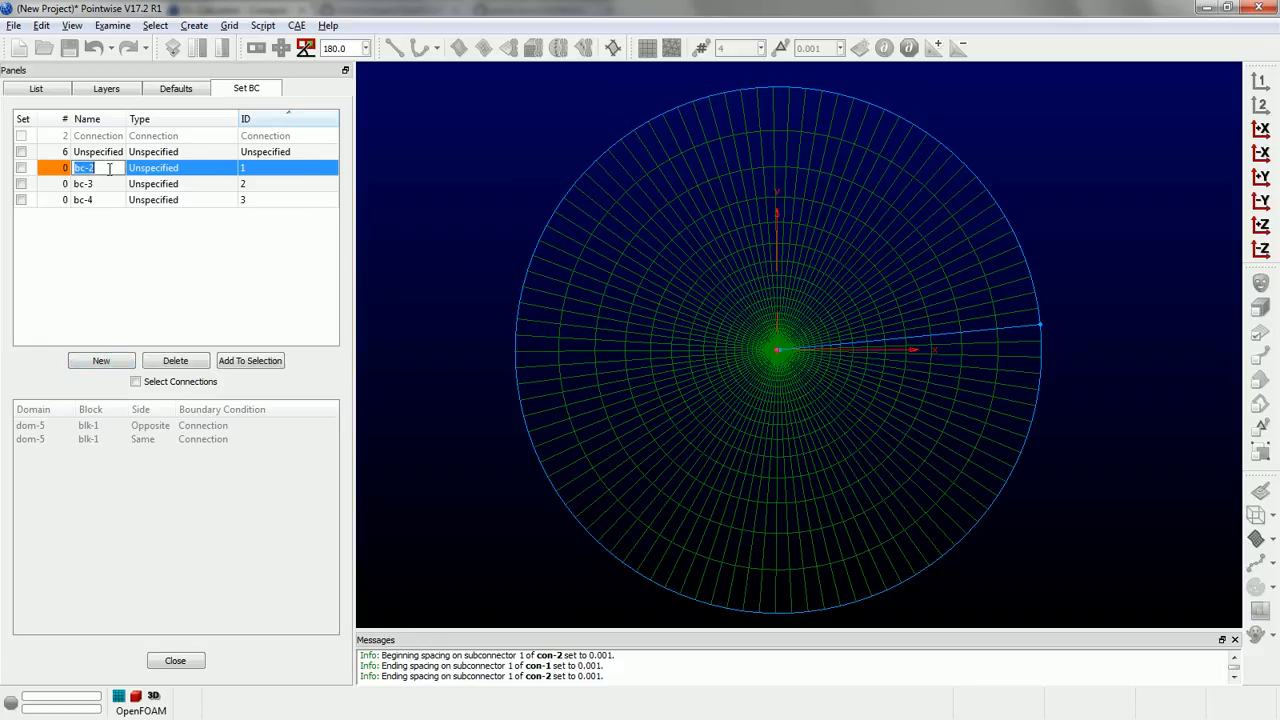
text(airfoil)
double_click(98, 186)
text(farfield)
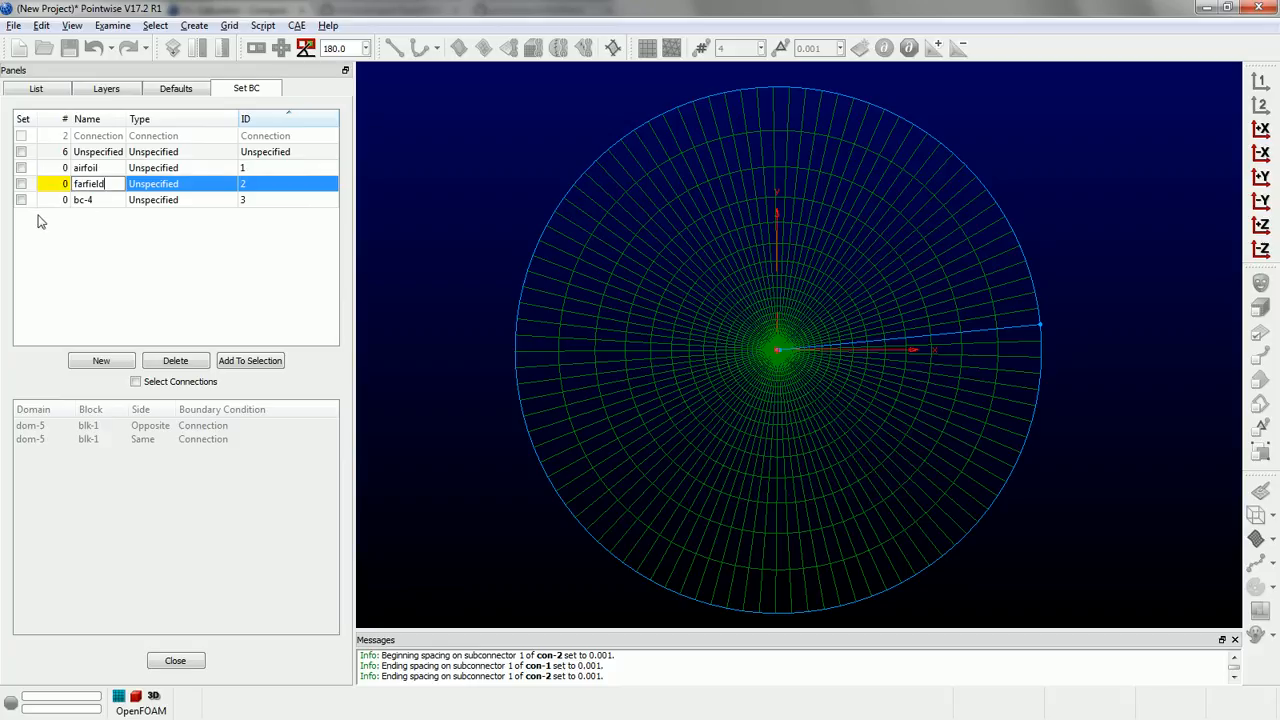
double_click(100, 200)
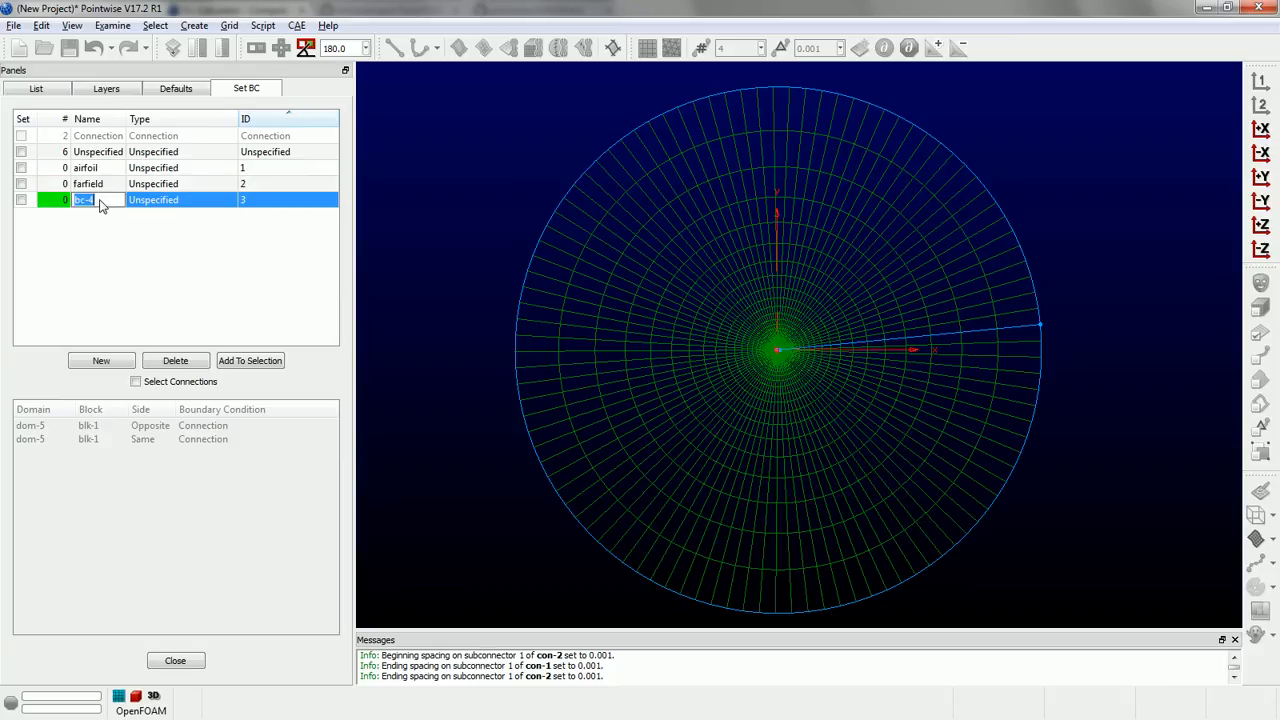
text(sides)
key(Return)
Assign the domains on the airfoil surface to the airfoil boundary condition and set its type to wall.
click(646, 302)
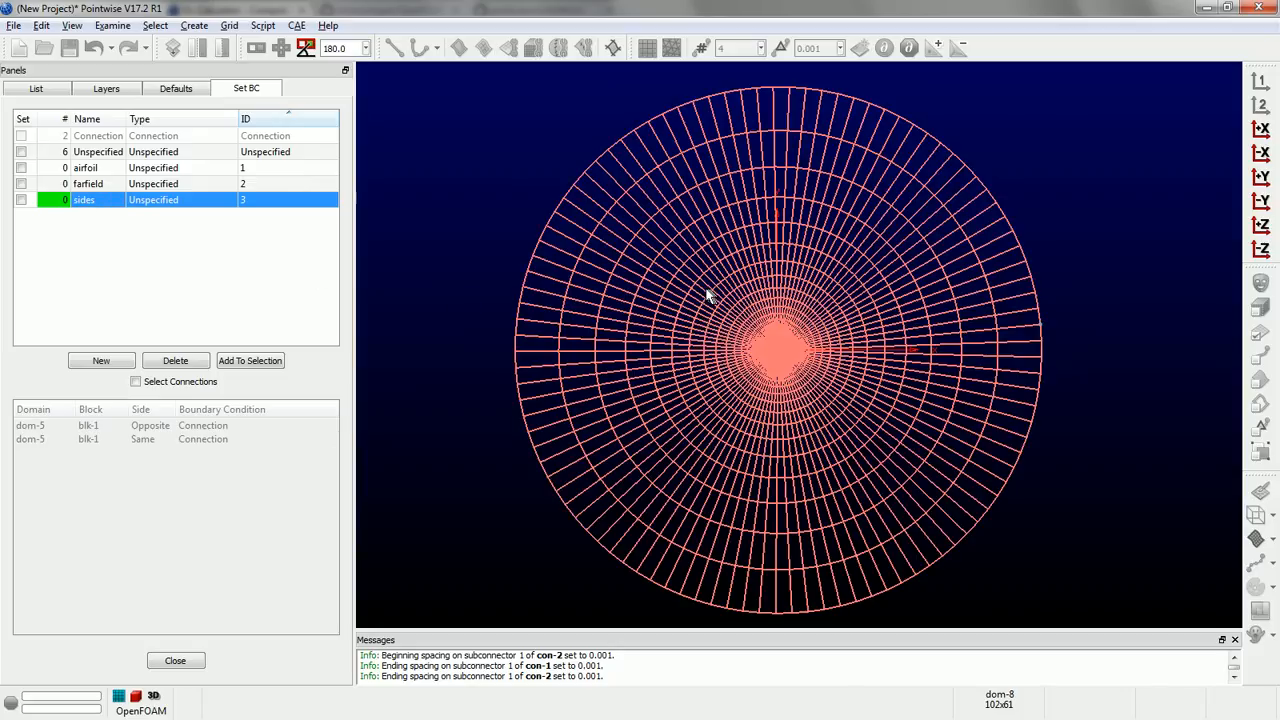
drag(697, 283, 841, 398)
scroll(743, 366, up, 10)
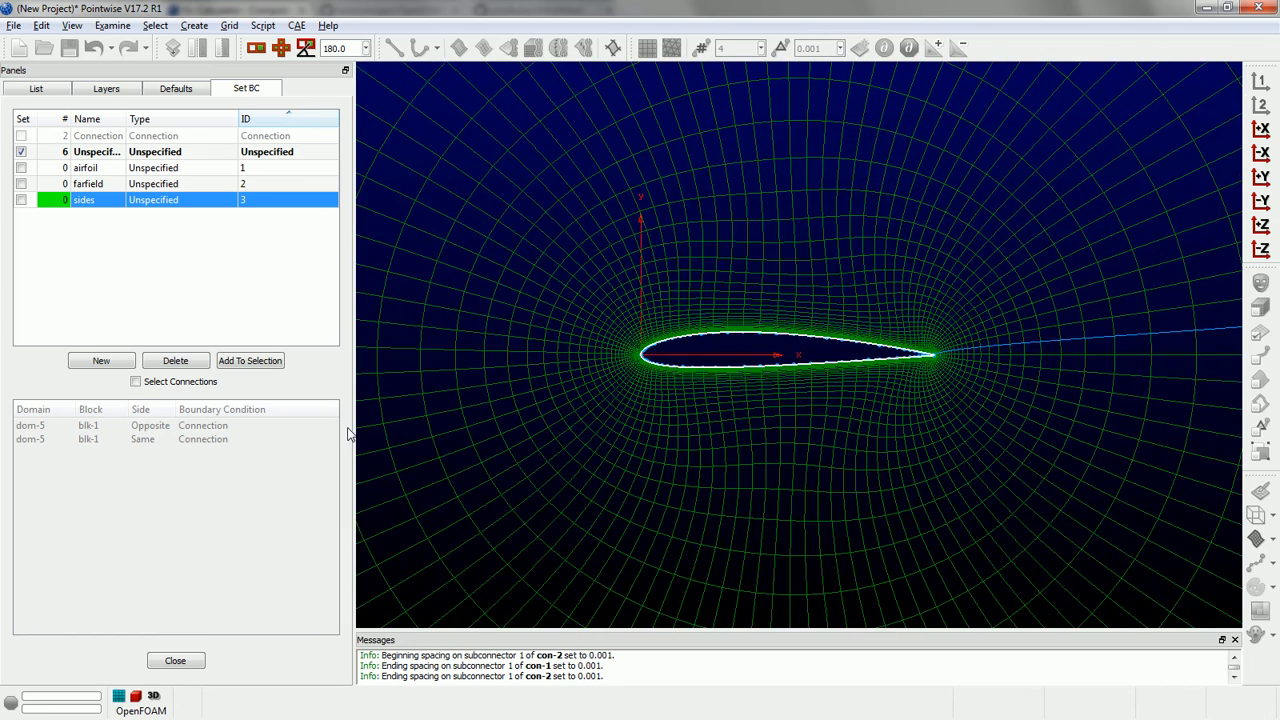
scroll(737, 374, down, 10)
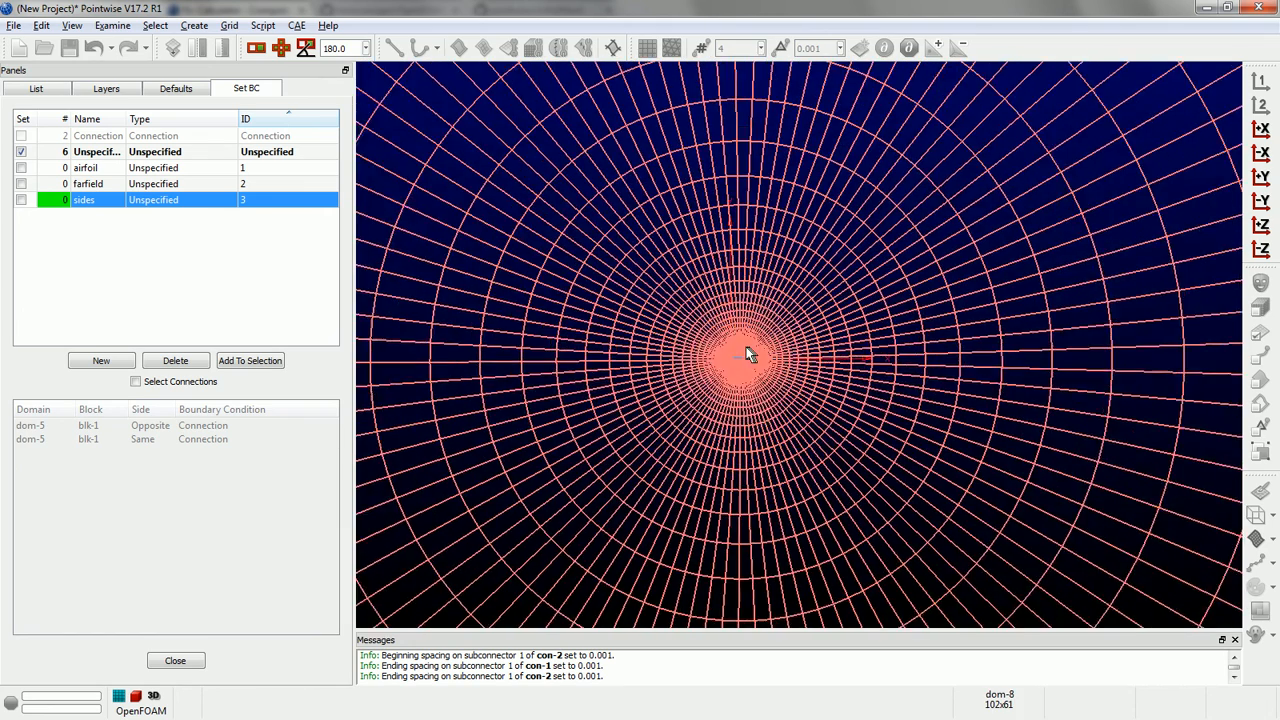
click(21, 168)
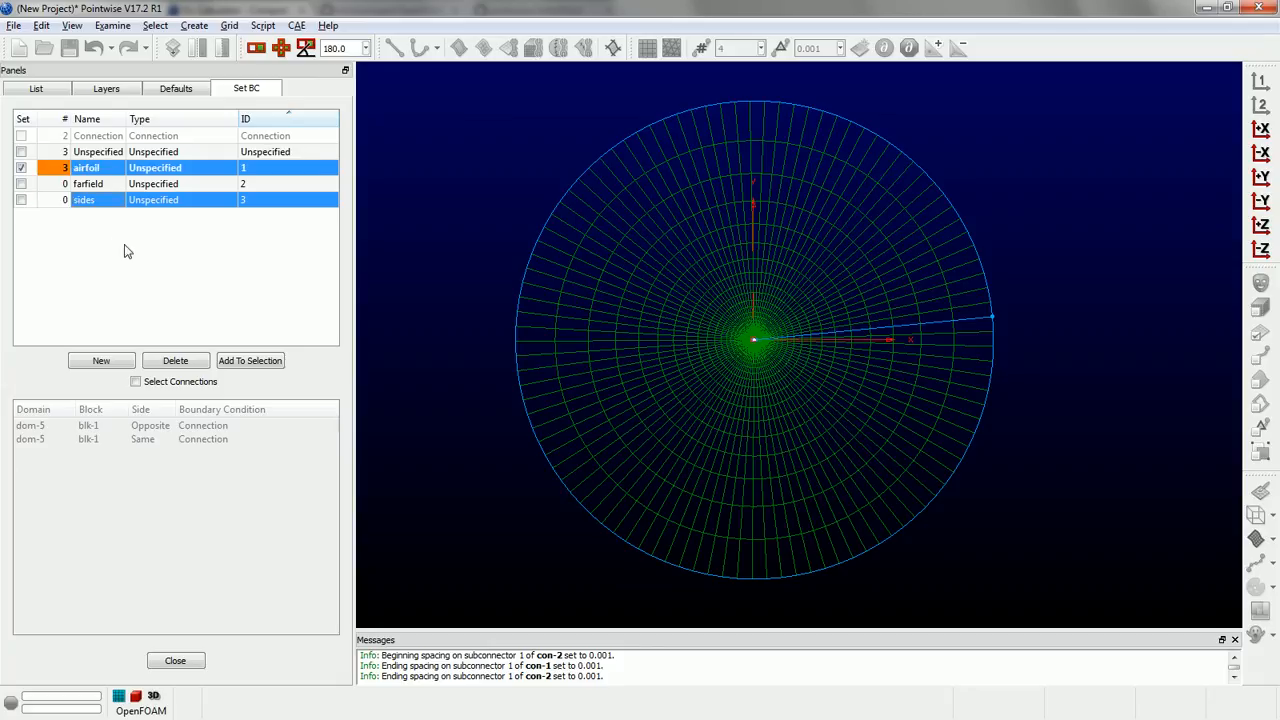
click(140, 170)
click(155, 169)
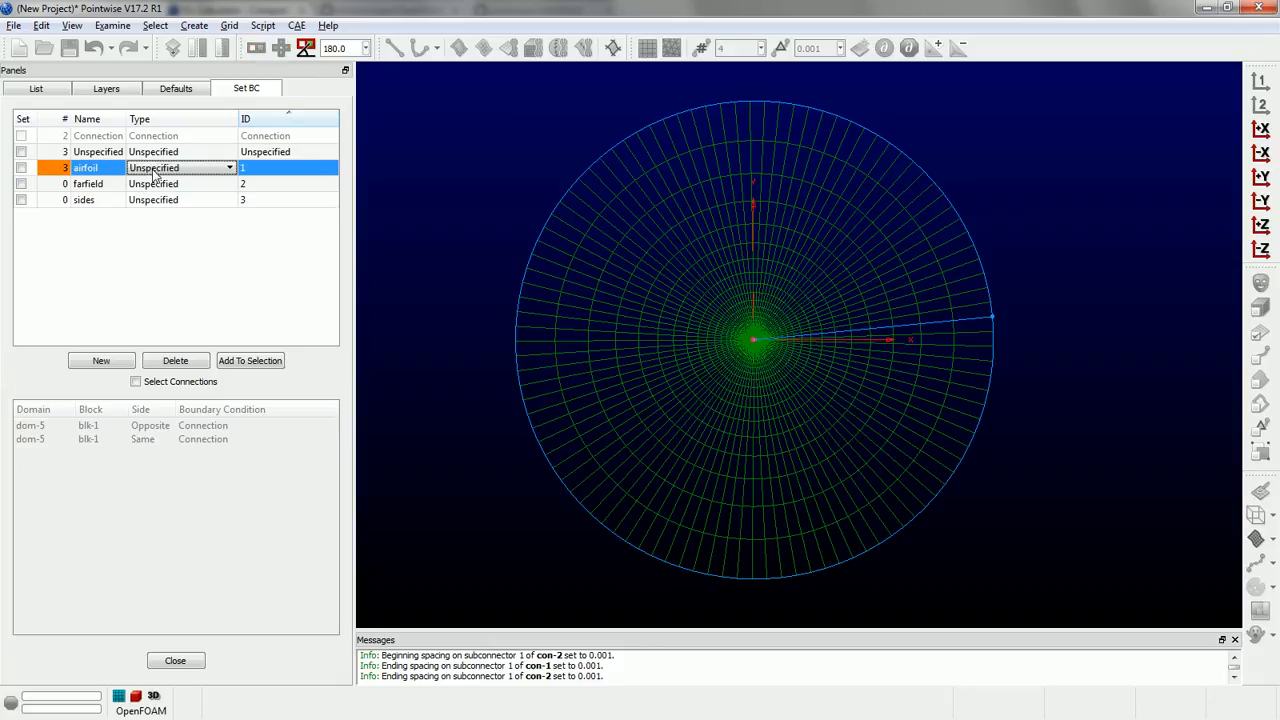
click(138, 205)
click(212, 278)
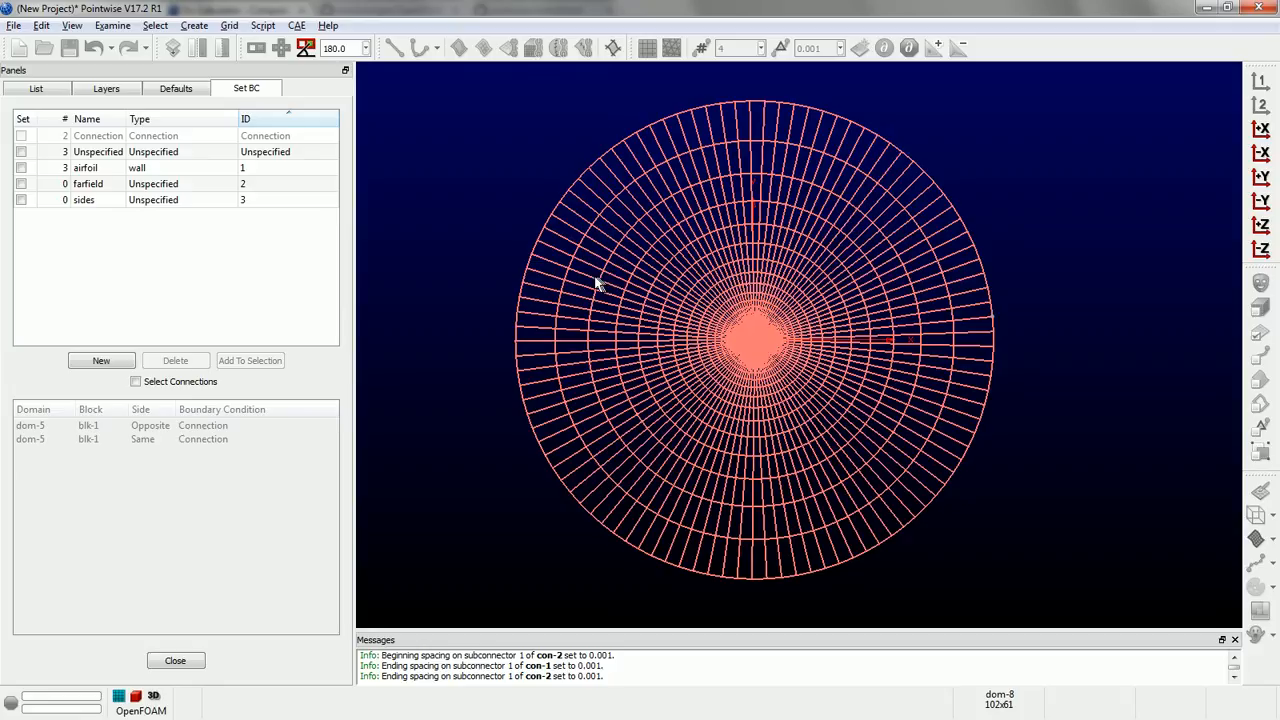
Assign the front and back O-grid domains to the sides boundary condition and set its type to empty.
drag(595, 278, 645, 430)
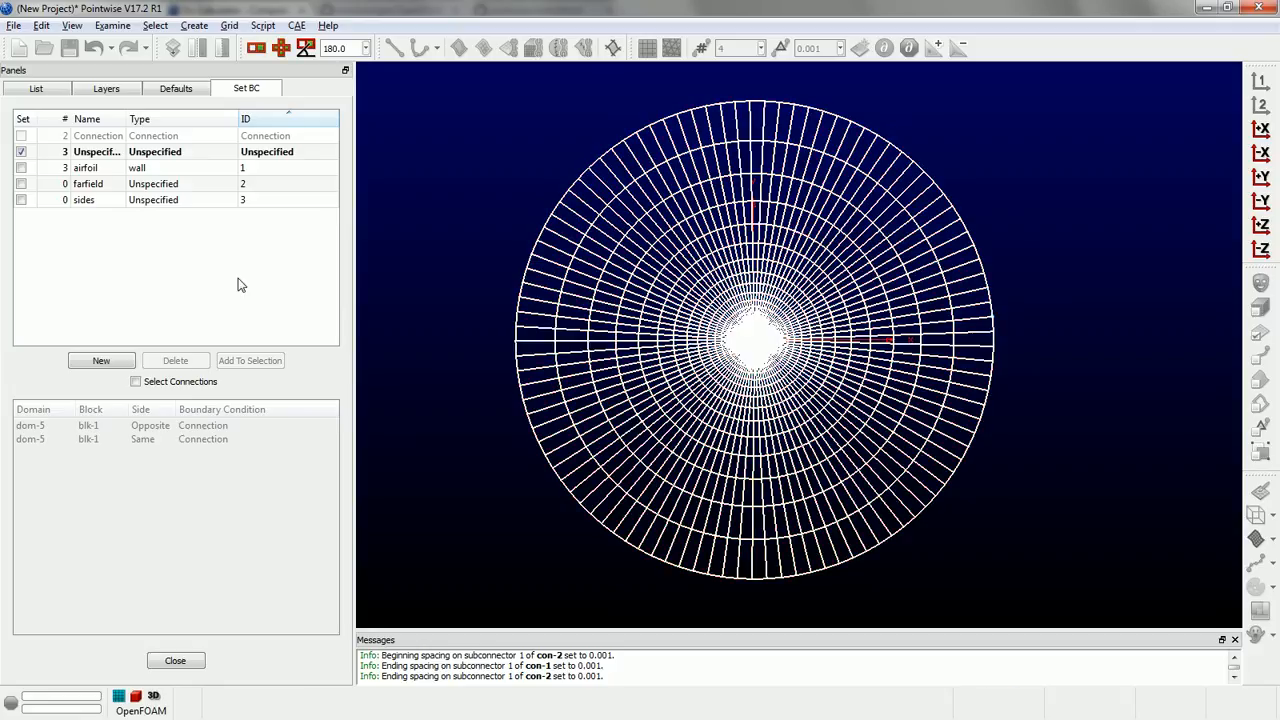
click(21, 200)
click(171, 203)
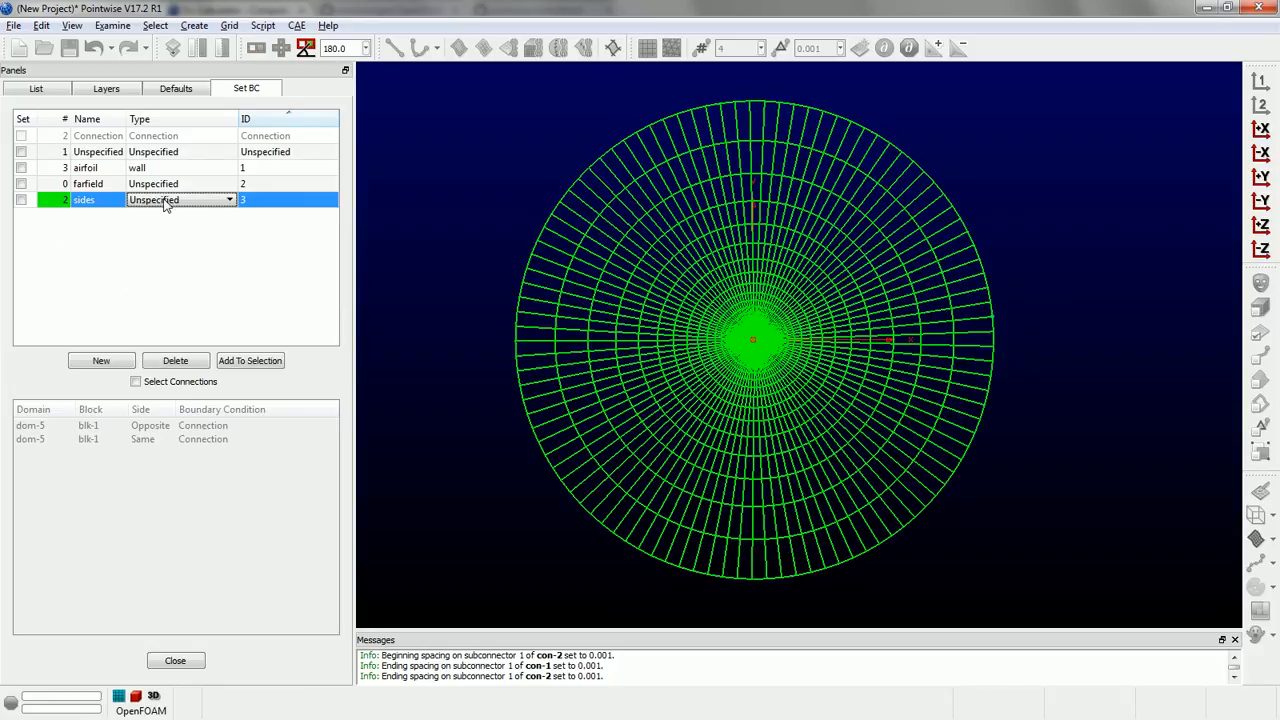
click(171, 203)
click(175, 262)
click(175, 268)
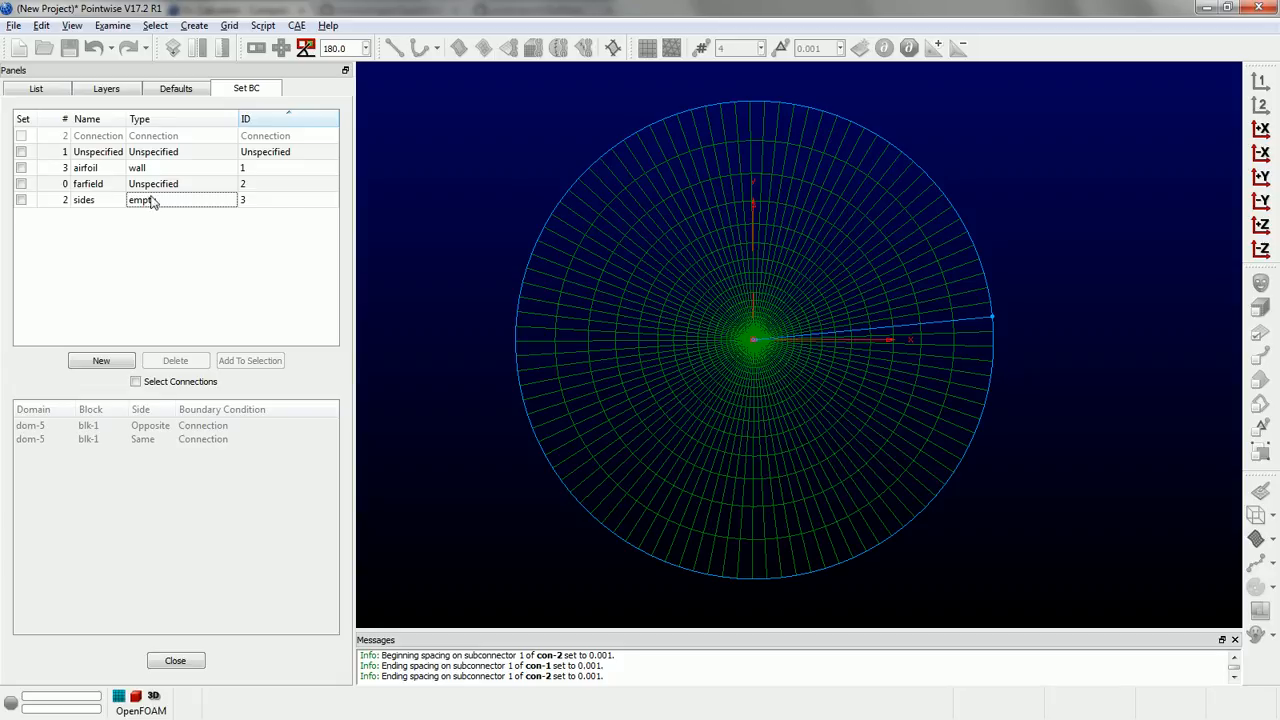
Assign the remaining unspecified outer boundary domain to farfield, set its type to patch, and finish the boundary condition setup.
click(100, 155)
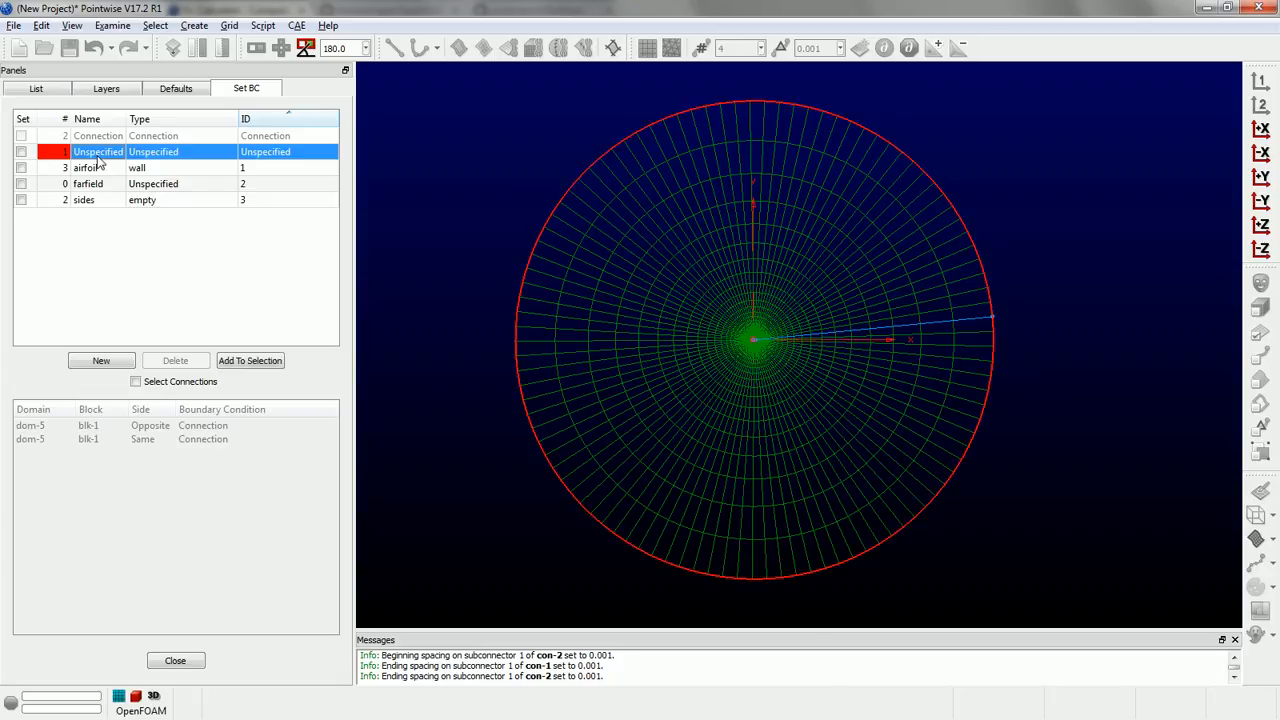
click(258, 363)
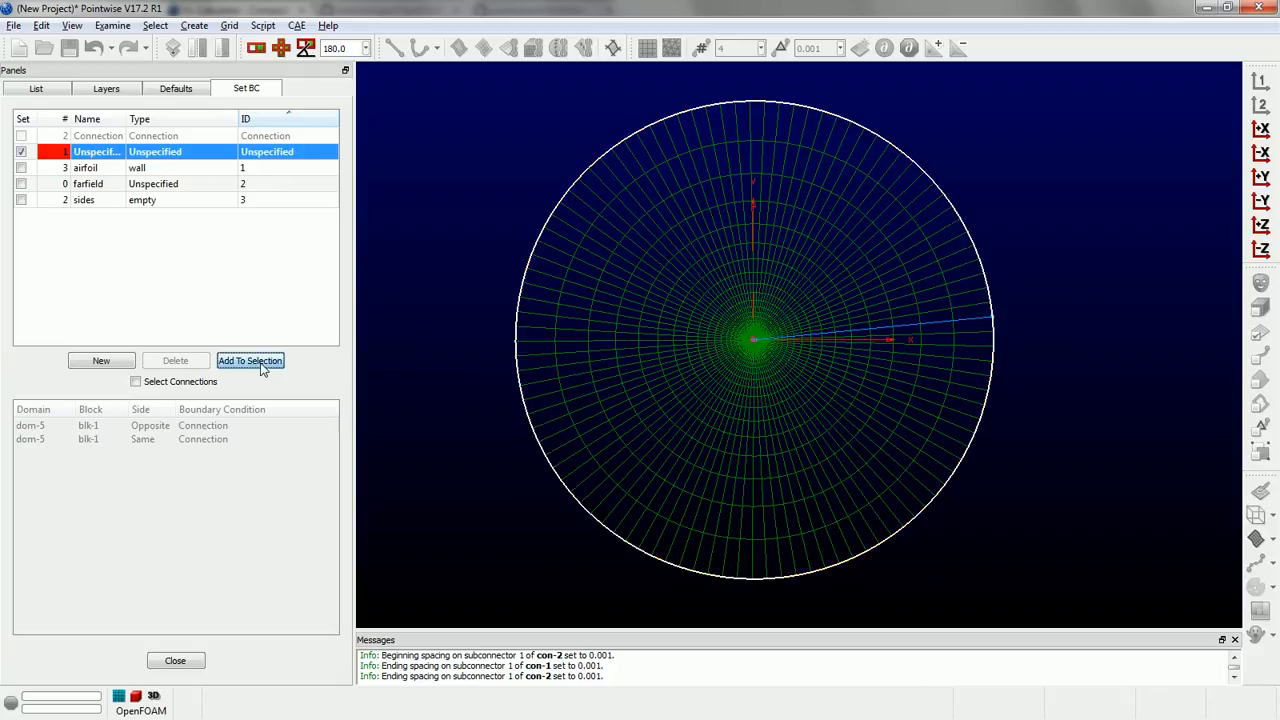
click(21, 184)
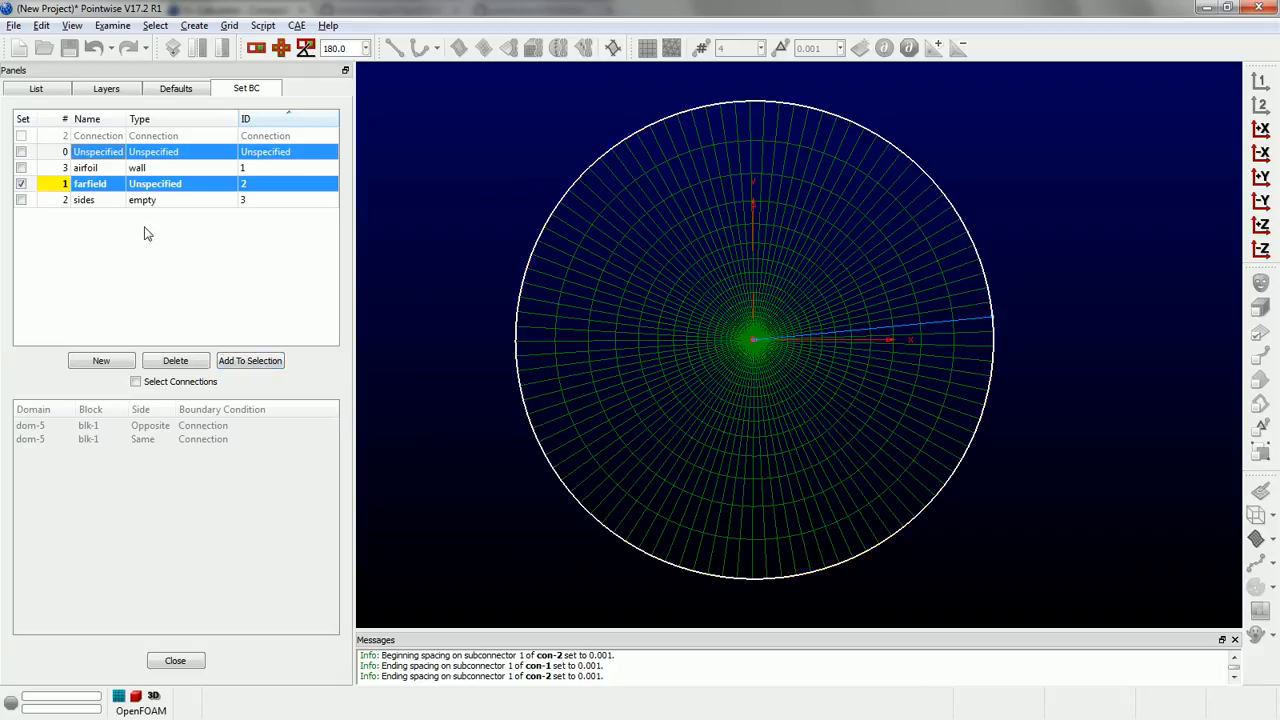
click(148, 184)
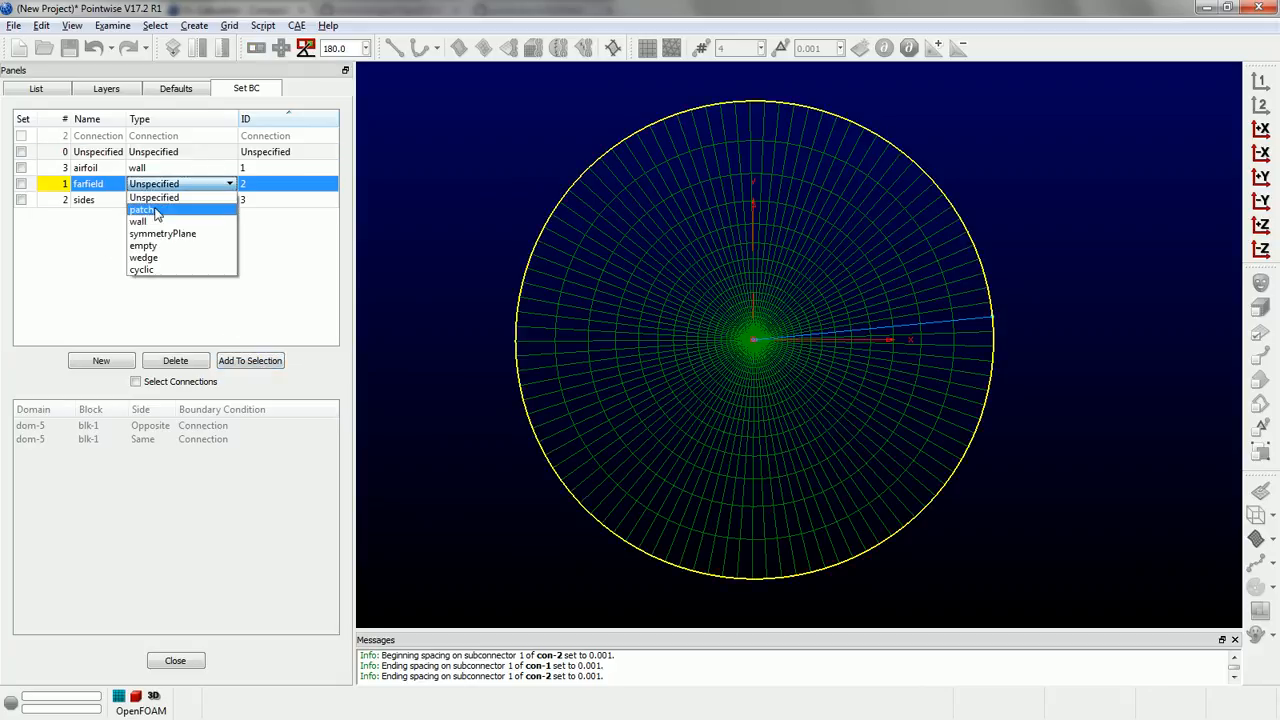
click(155, 211)
click(223, 257)
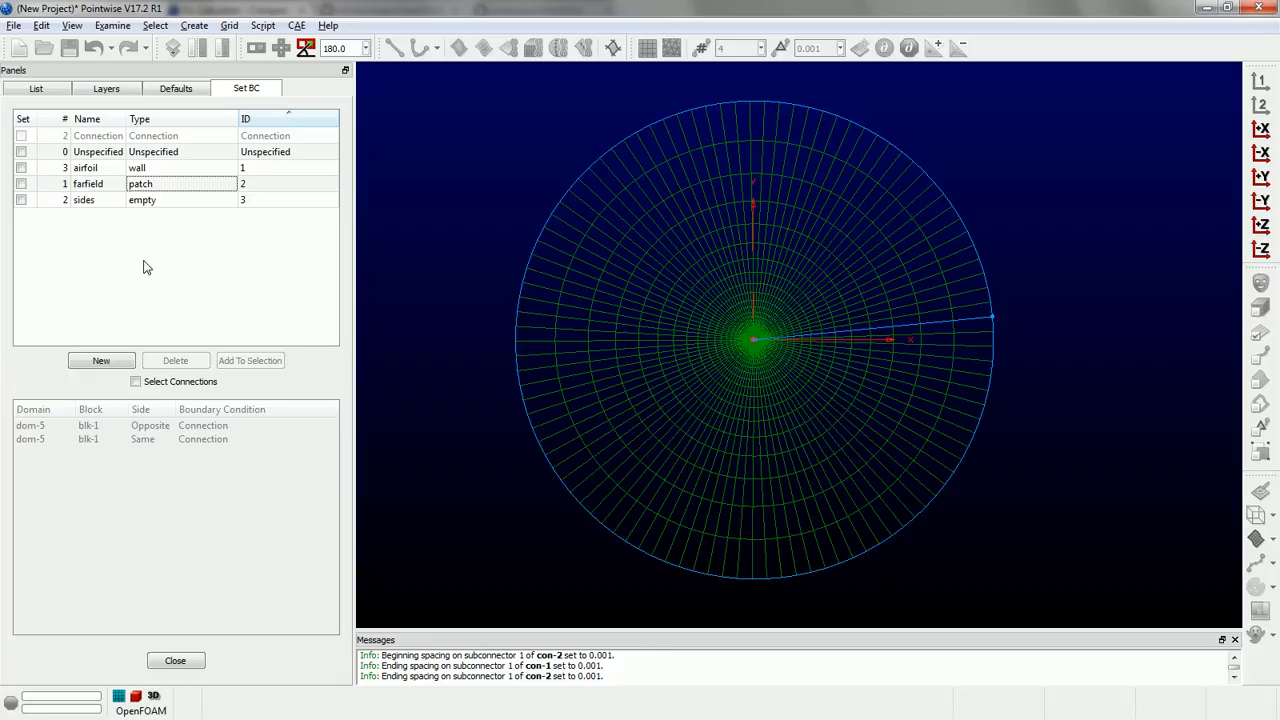
click(188, 660)
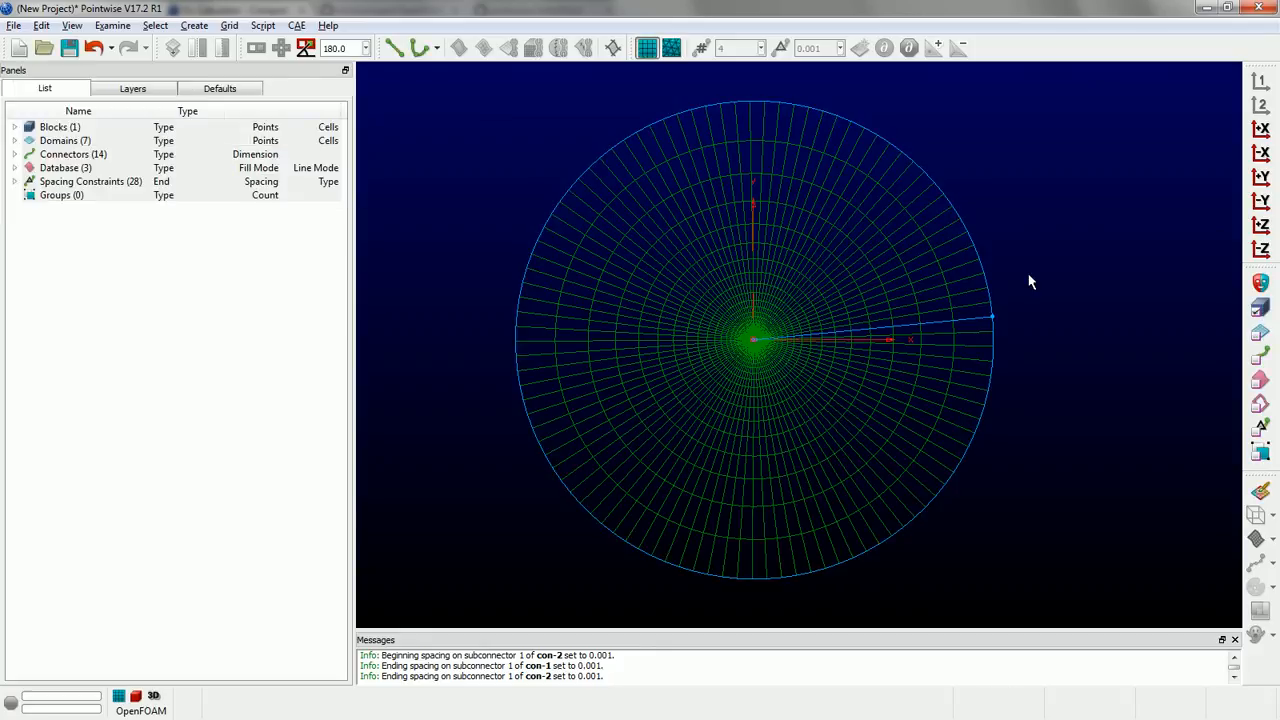
click(955, 270)
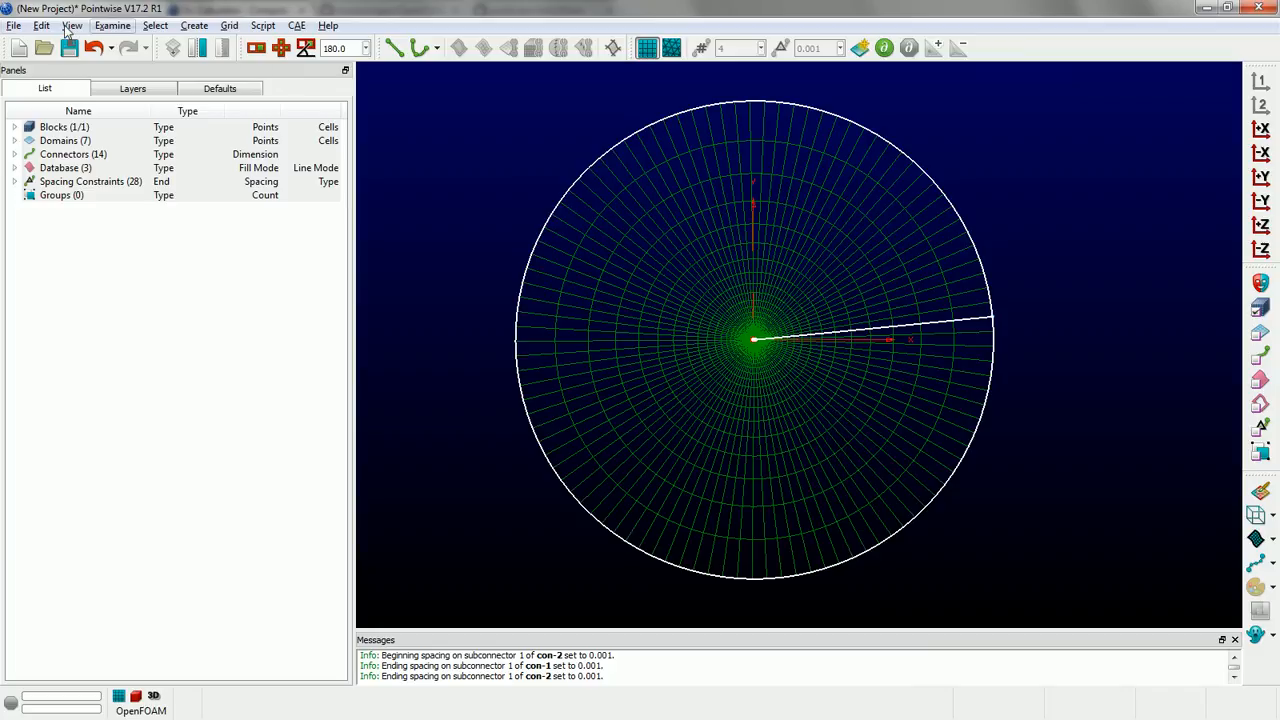
click(14, 26)
mouse_move(92, 186)
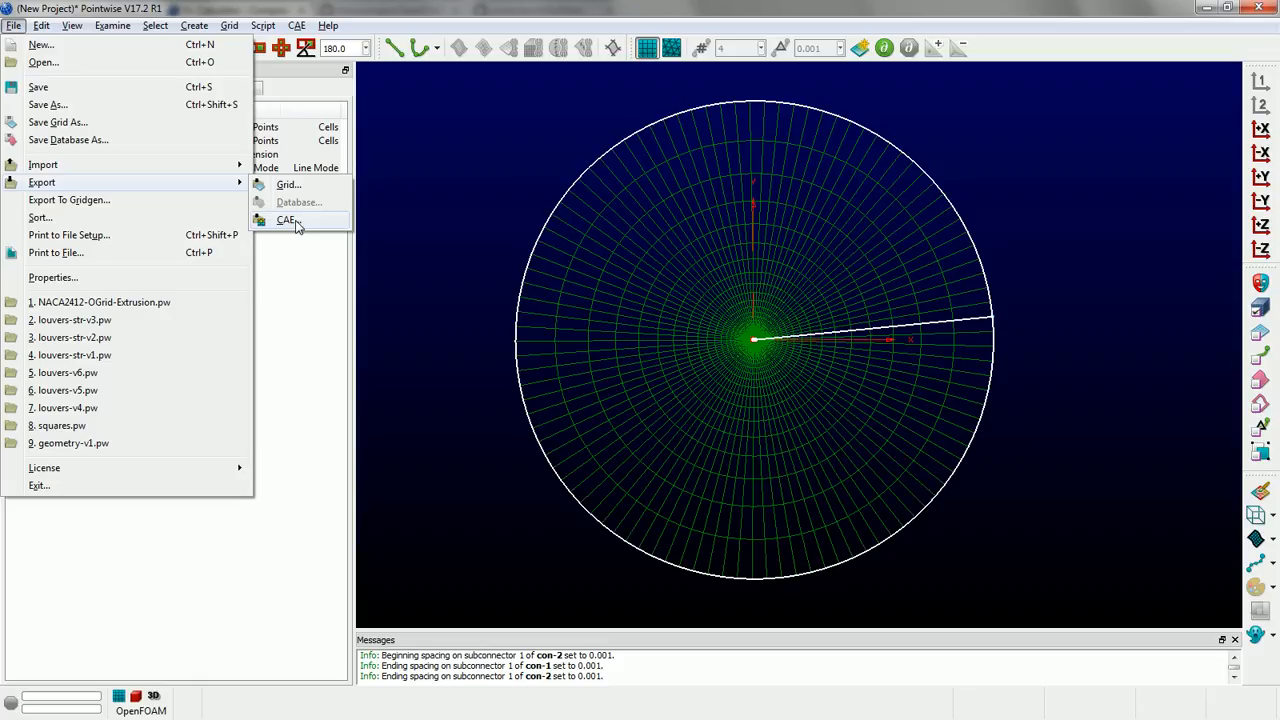
click(471, 162)
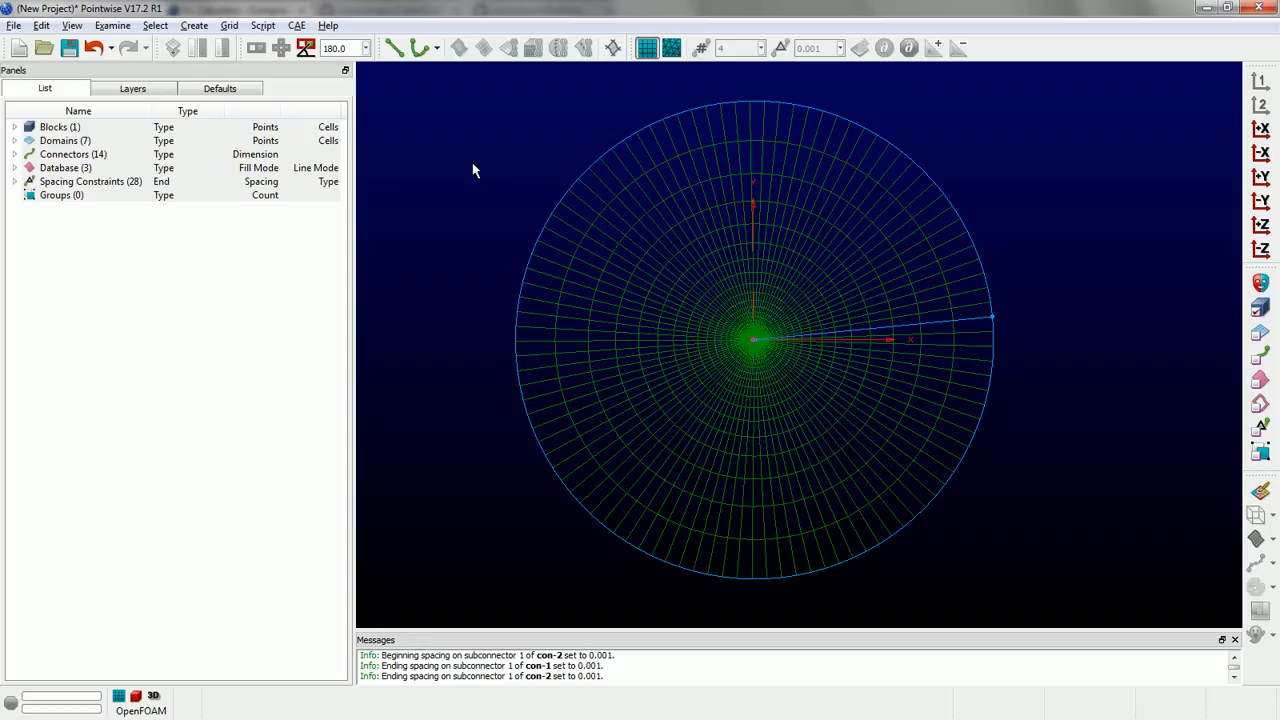
Switch to the web browser and examine the AirfoilMesh script page and the OpenFOAM-NACA2412 case page on GitHub.
key(alt+Tab)
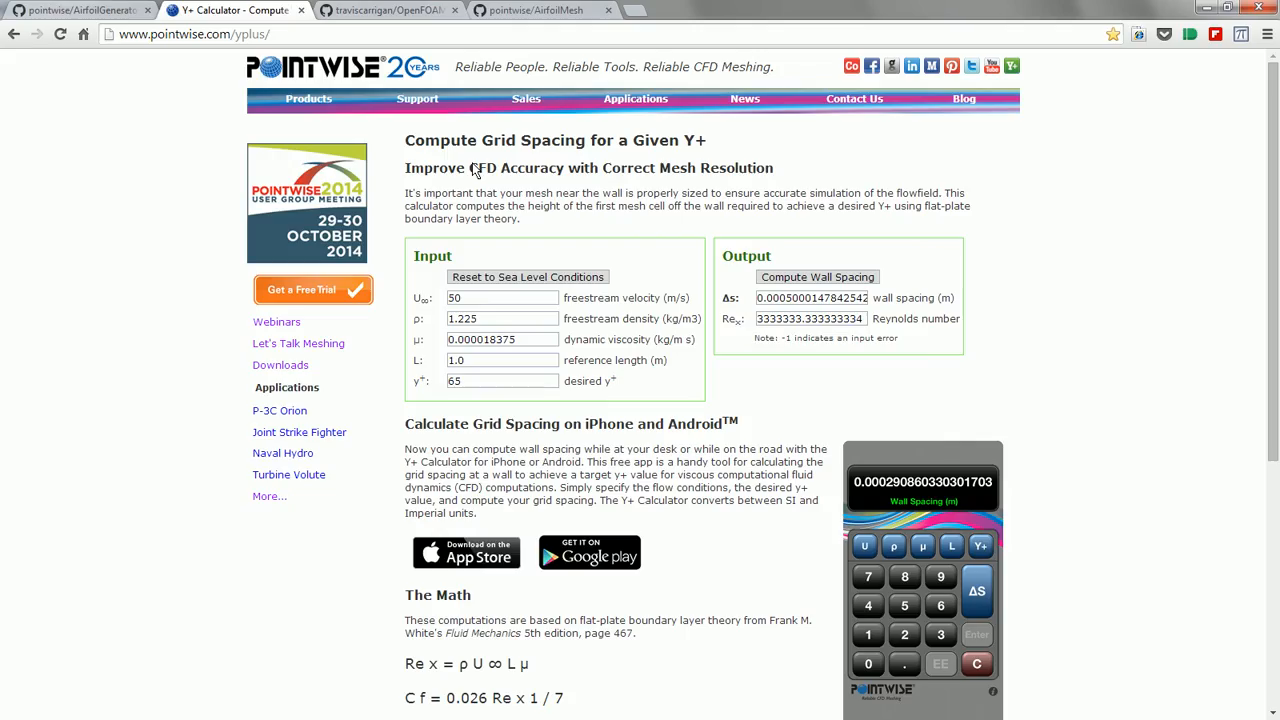
click(535, 11)
scroll(212, 282, up, 4)
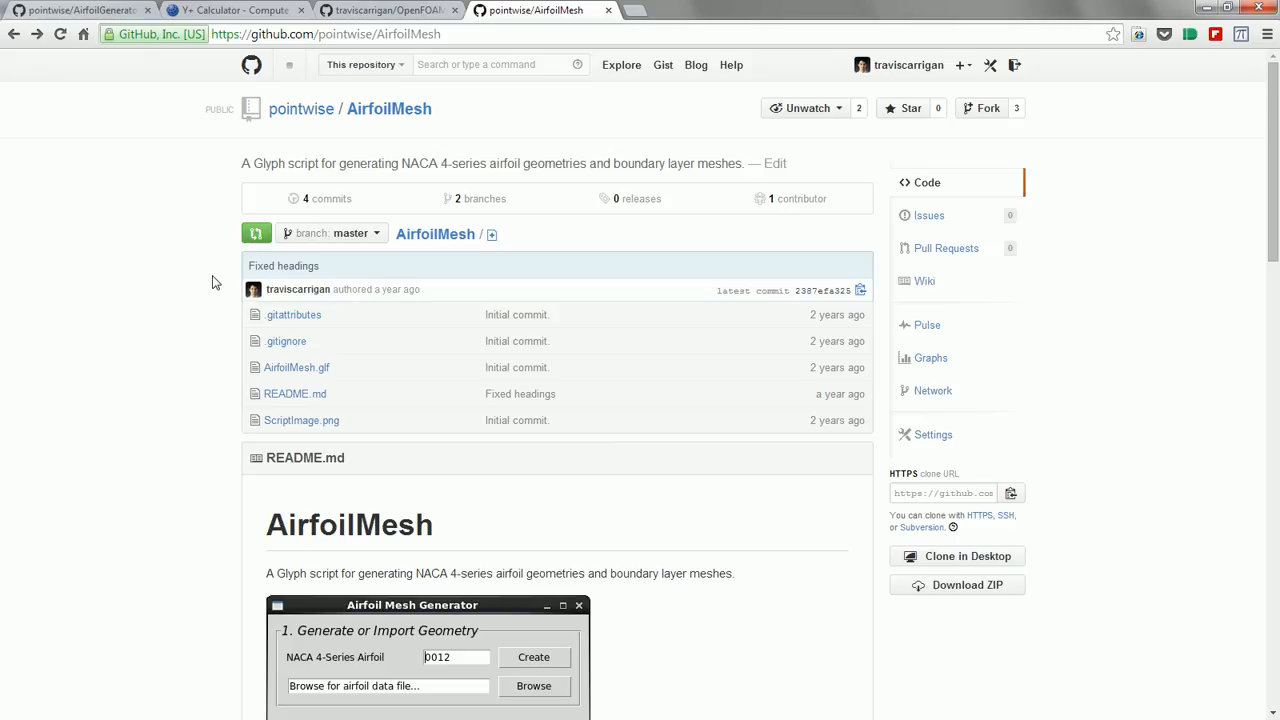
scroll(190, 290, down, 4)
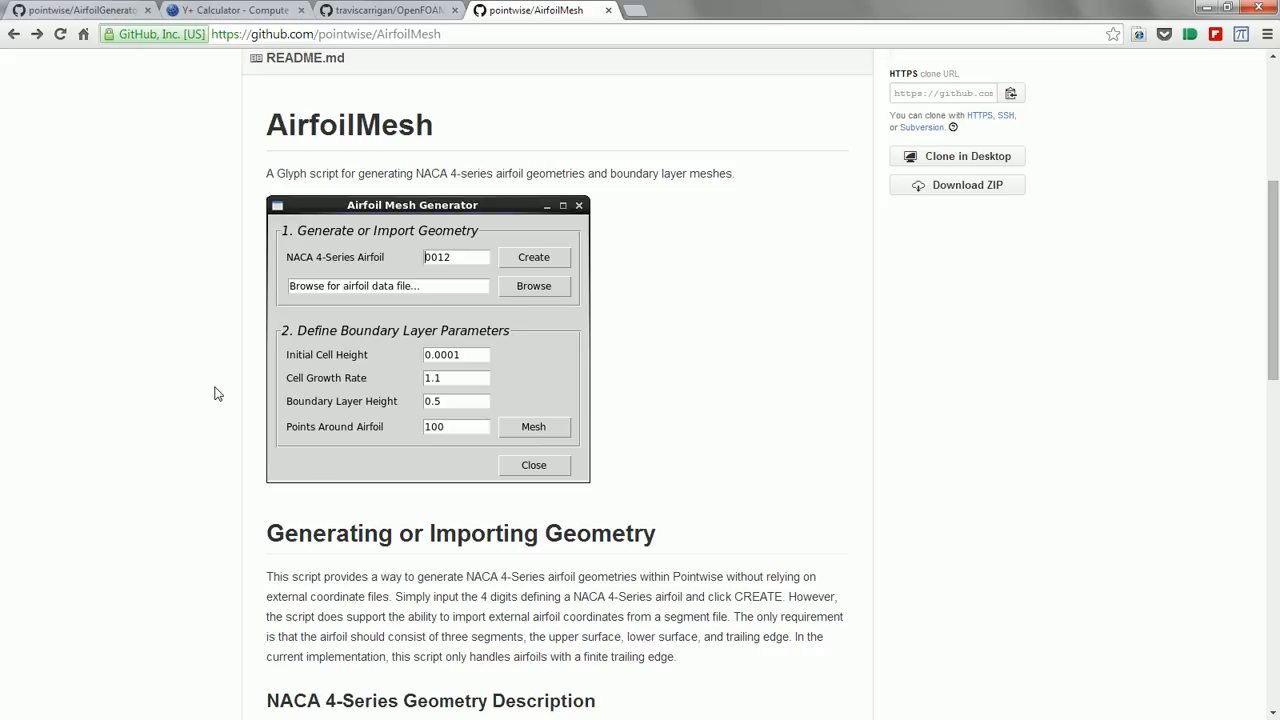
click(392, 12)
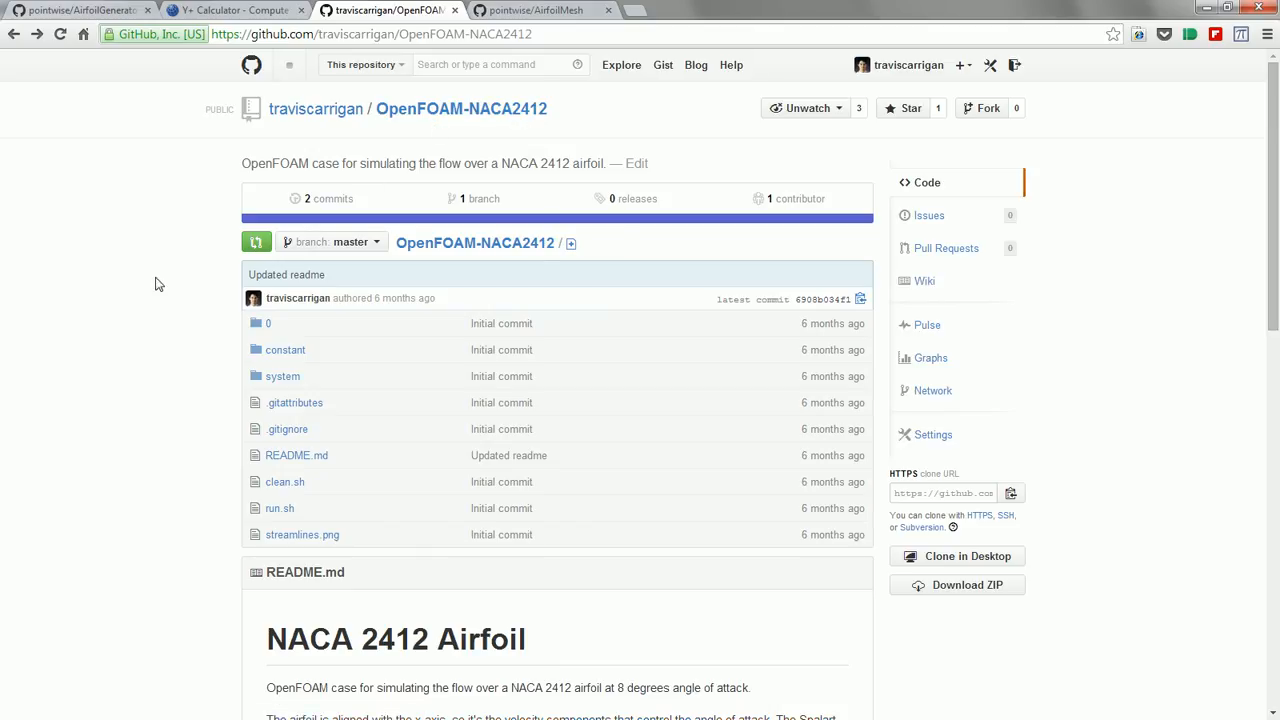
scroll(155, 284, down, 3)
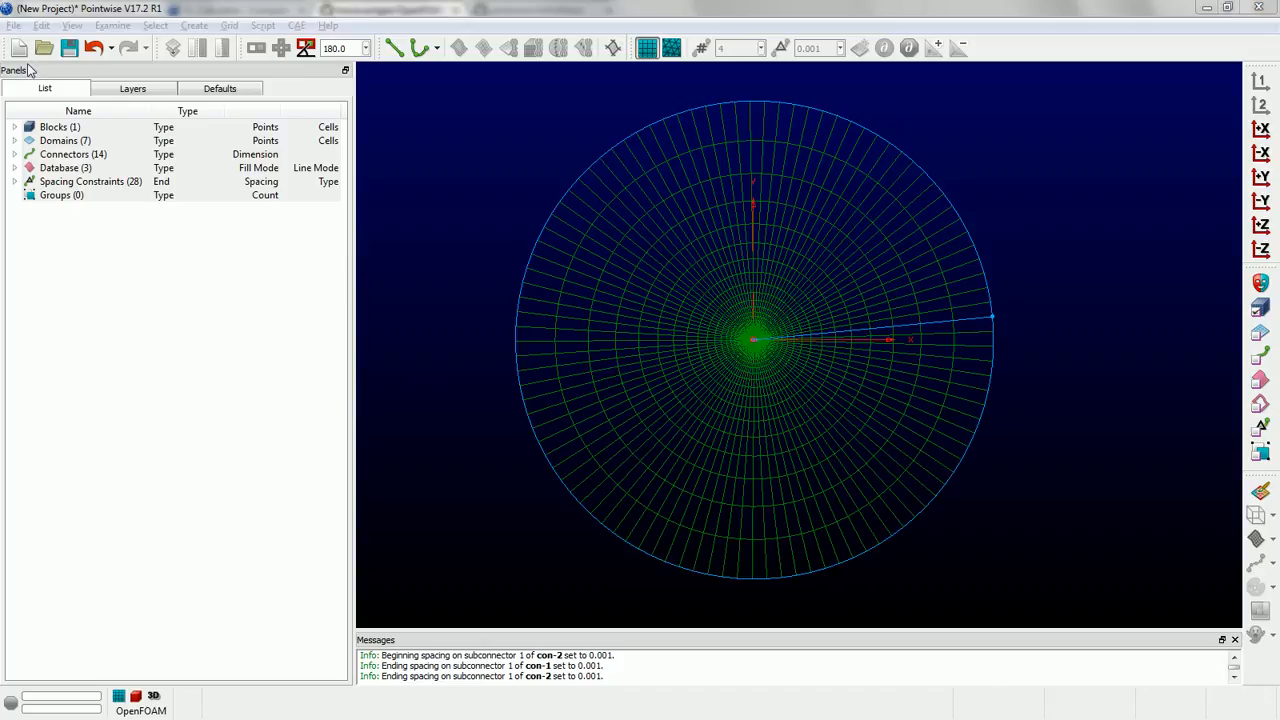
Start a new, empty project in place of the current airfoil mesh.
click(640, 392)
click(142, 290)
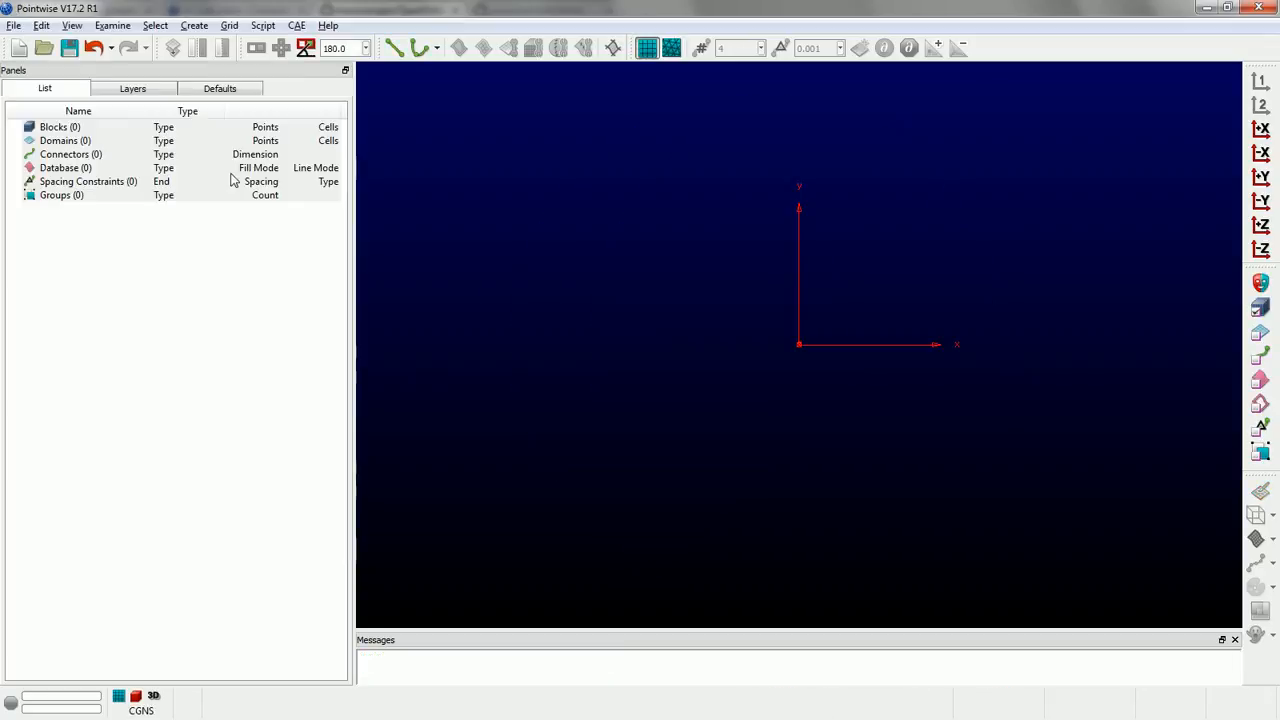
Run the airfoilMesh.glf script and create a NACA 2412 airfoil, moving the mesh generator window clear of the geometry.
click(262, 25)
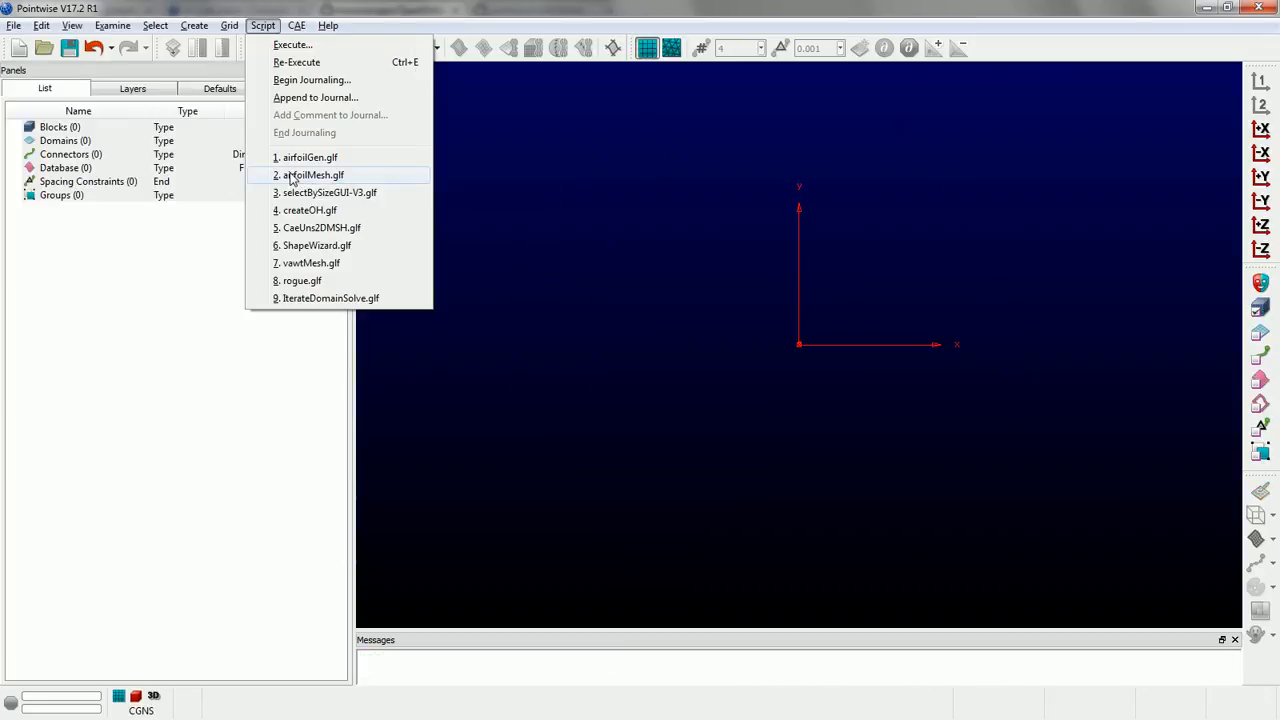
click(292, 176)
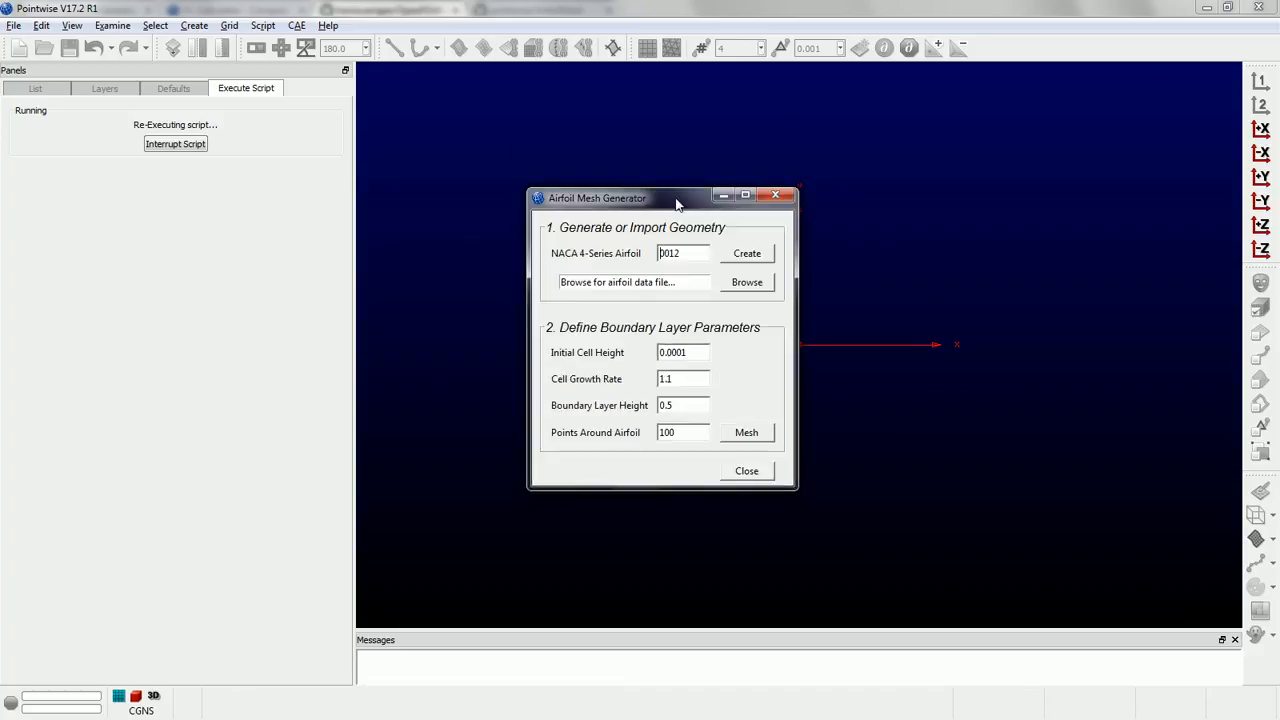
double_click(688, 258)
text(2412)
click(744, 254)
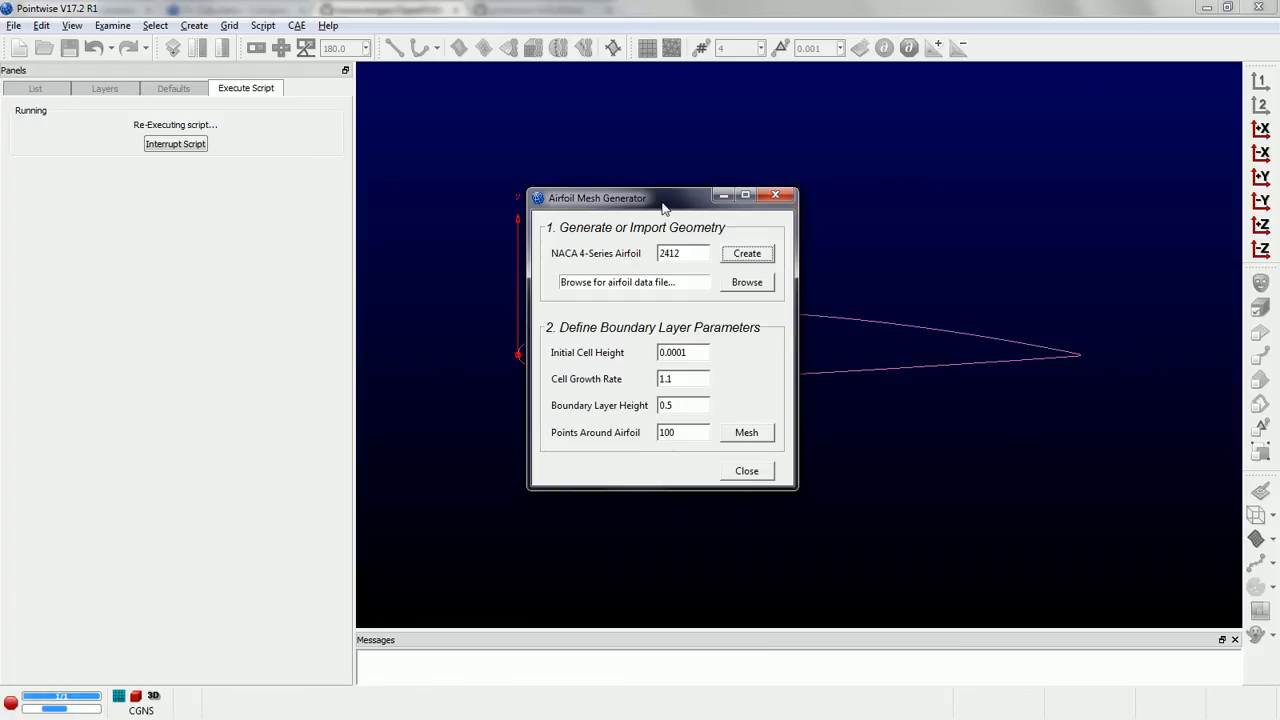
drag(662, 204, 333, 207)
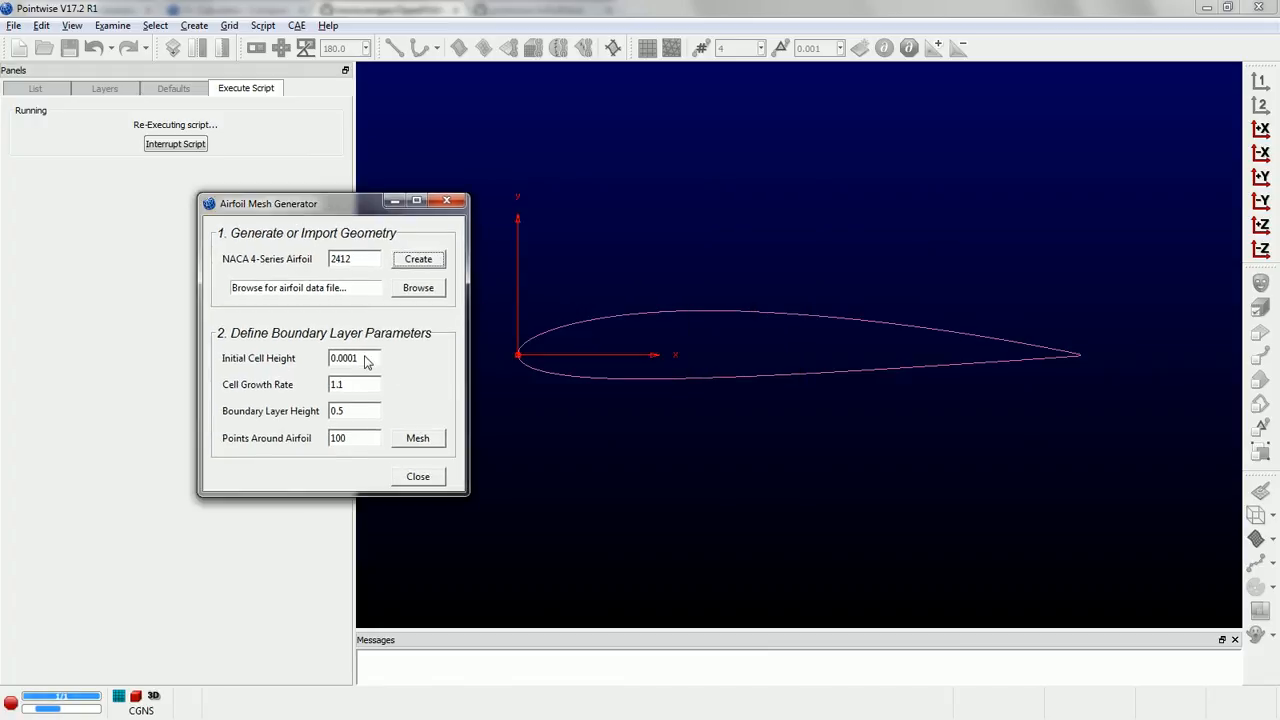
Set the boundary layer parameters to initial cell height 0.0005, cell growth rate 1.2 and boundary layer height 150.
drag(378, 358, 308, 360)
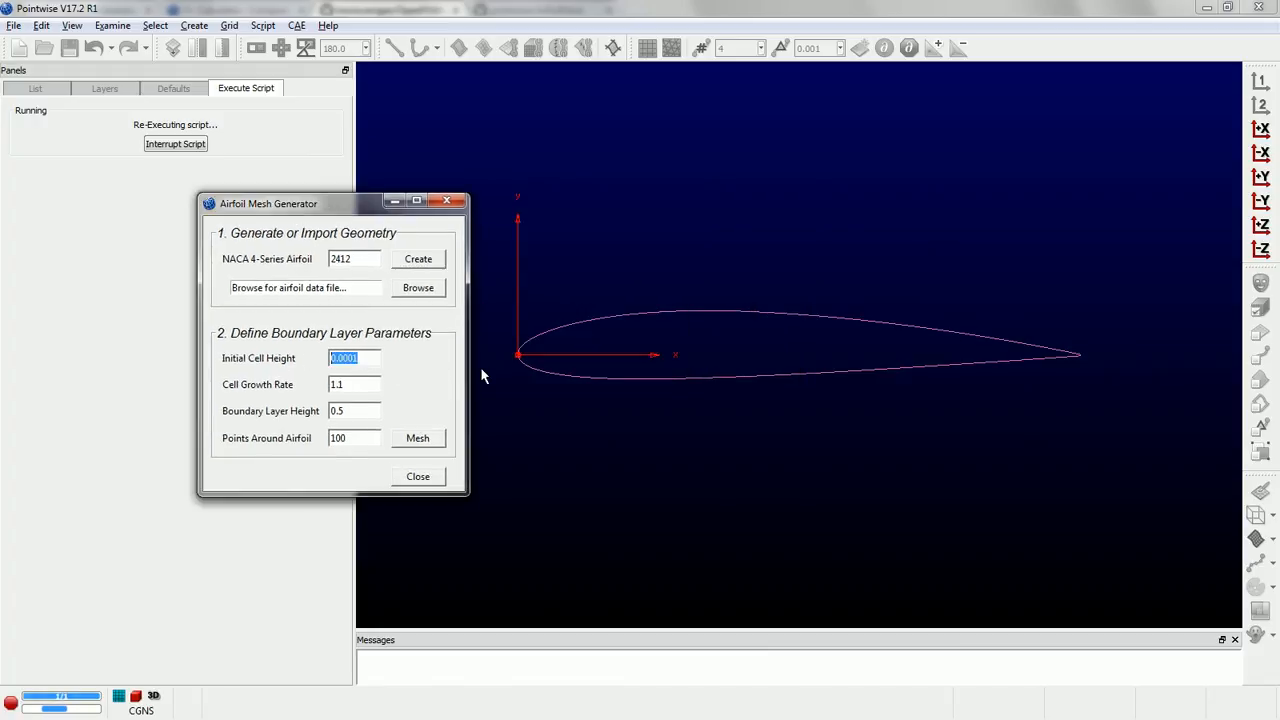
text(0.0005)
key(Tab)
text(1.2)
key(Tab)
text(150)
Generate the mesh around the airfoil, close the Airfoil Mesh Generator and inspect the cells near the airfoil surface.
click(424, 443)
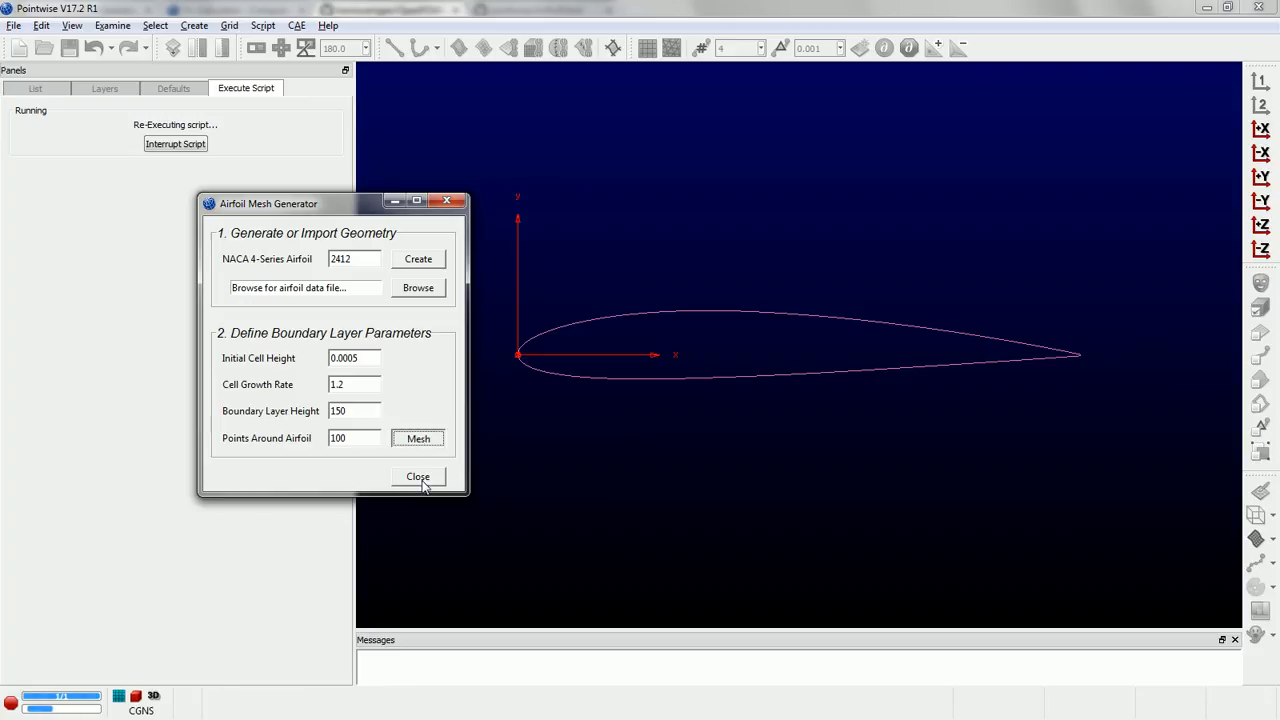
click(419, 477)
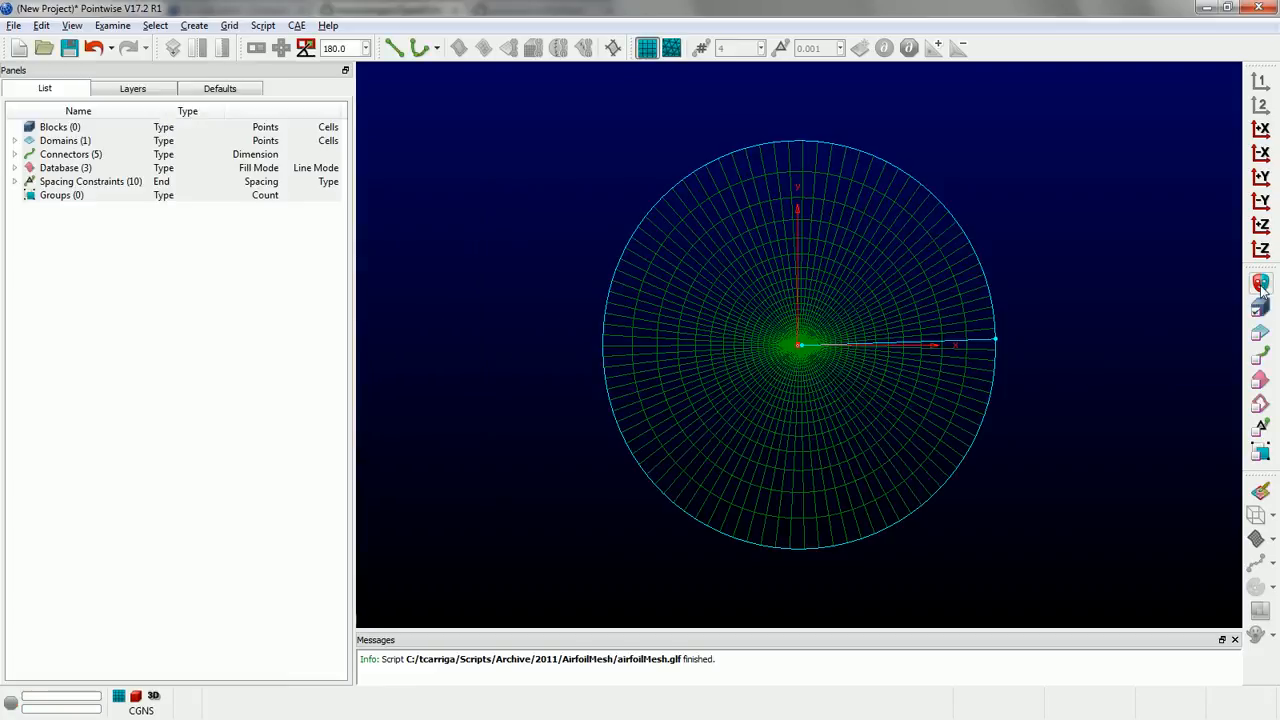
scroll(817, 346, up, 6)
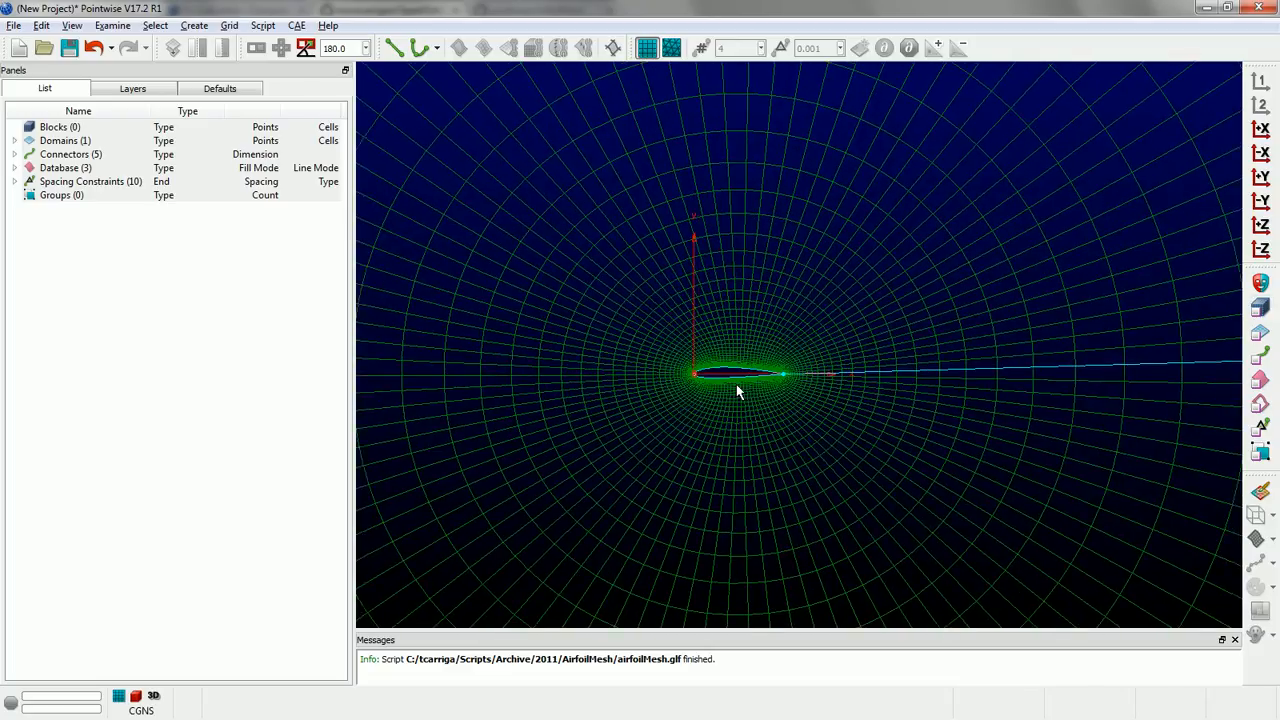
scroll(730, 381, up, 5)
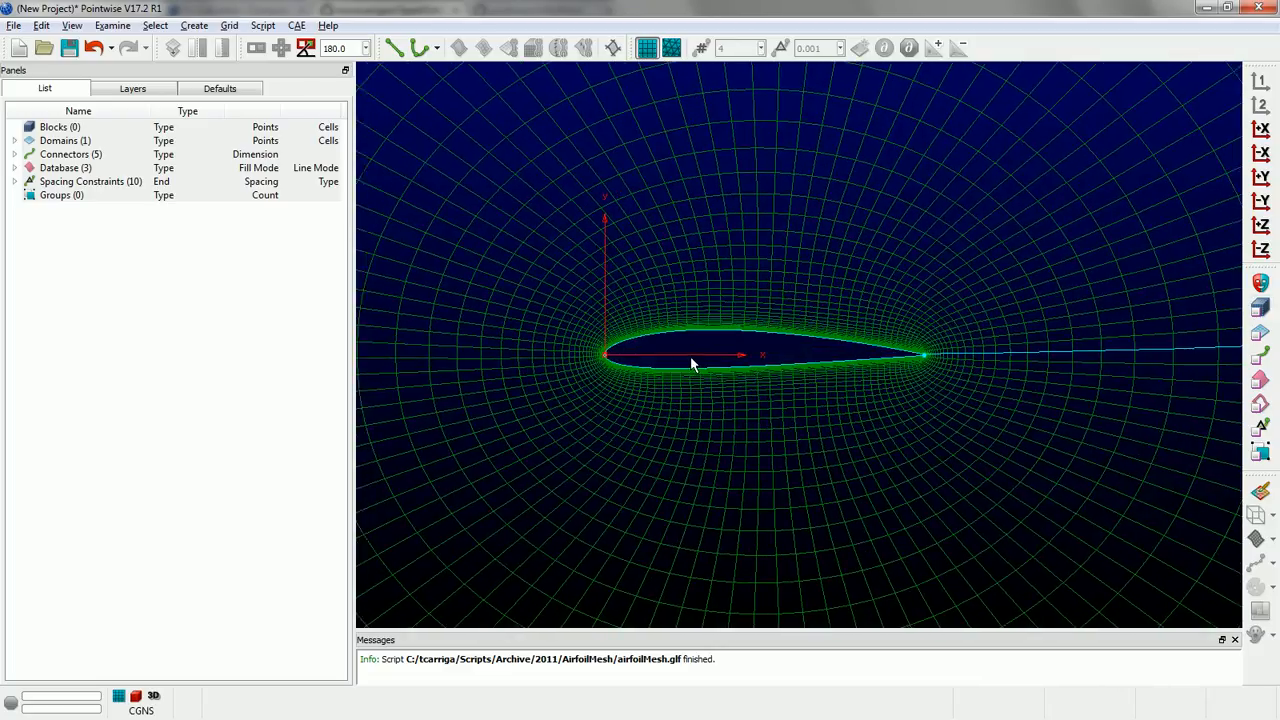